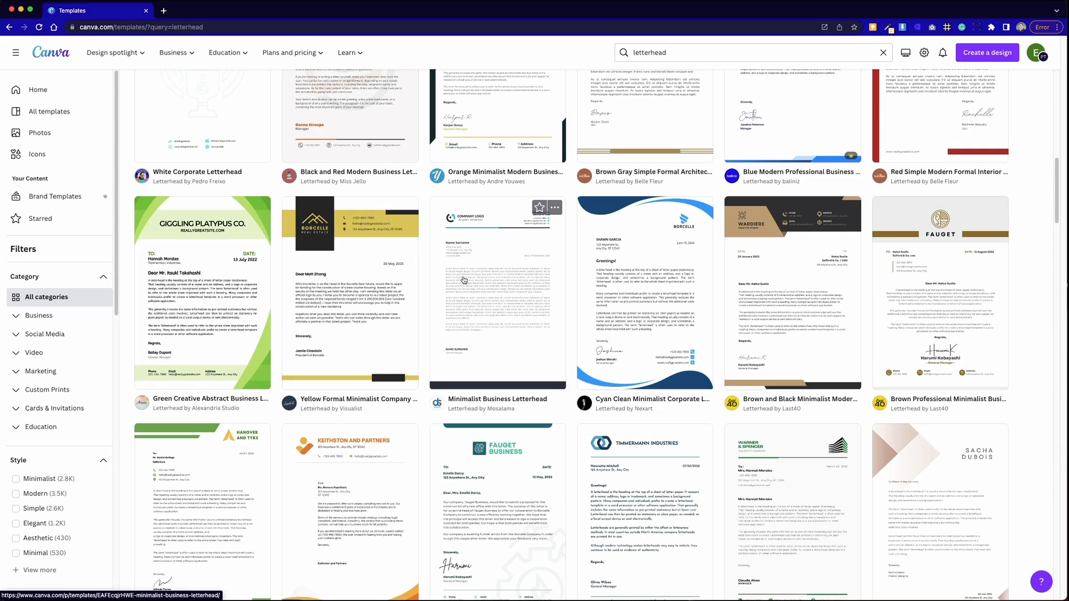
- Preview the Minimalist Business Letterhead template from the letterhead search results
left_click(465, 280)
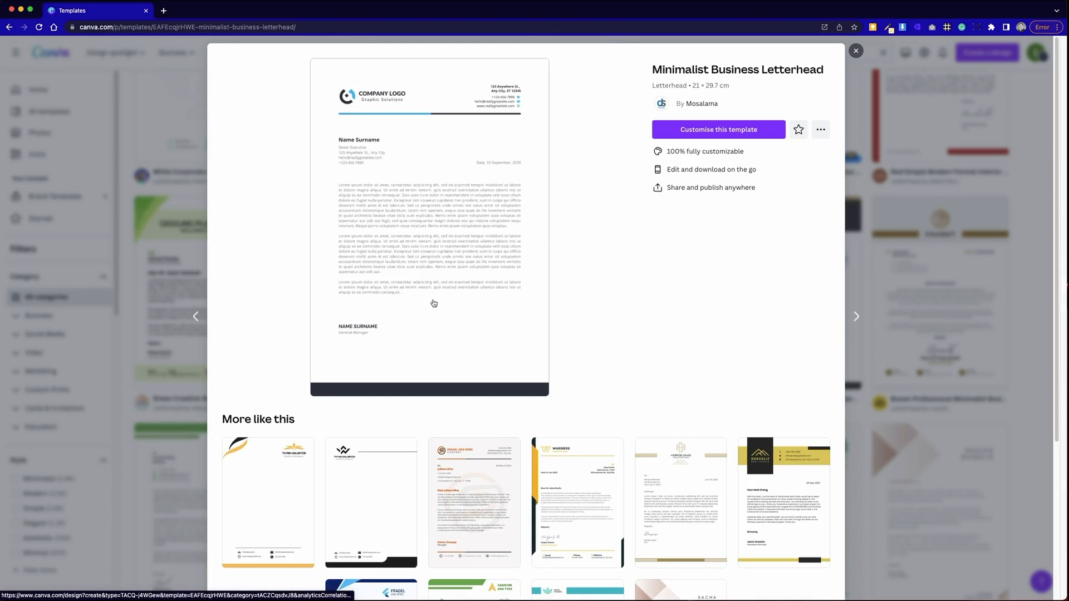
- Start customising the Minimalist Business Letterhead (21 × 29.7 cm) template
left_click(706, 123)
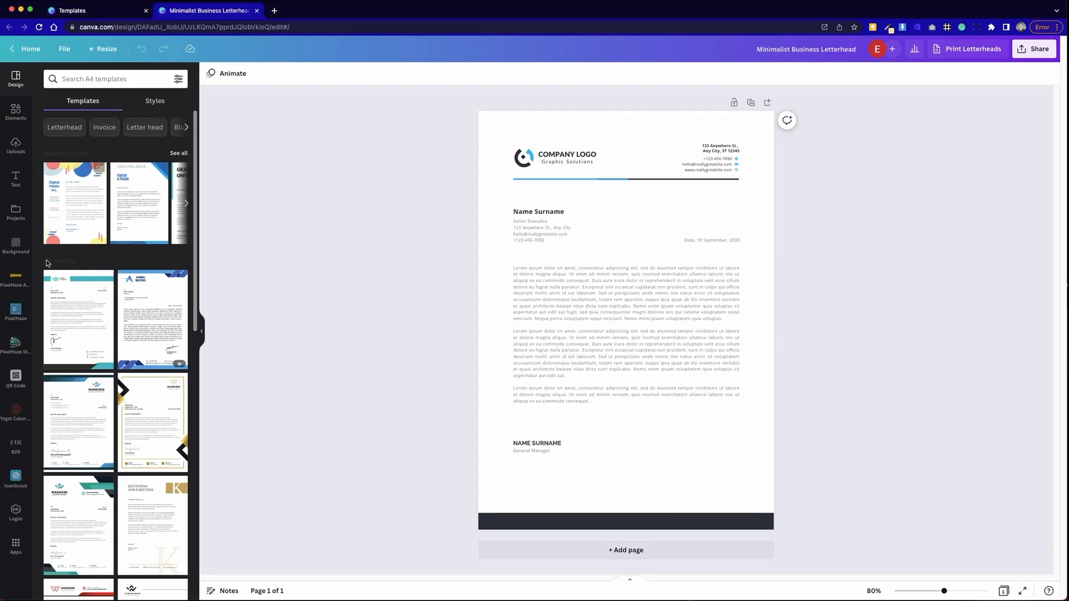
- Add the white PIXELHAZE logo from the PixelHaze app and move it below the header line
left_click(22, 311)
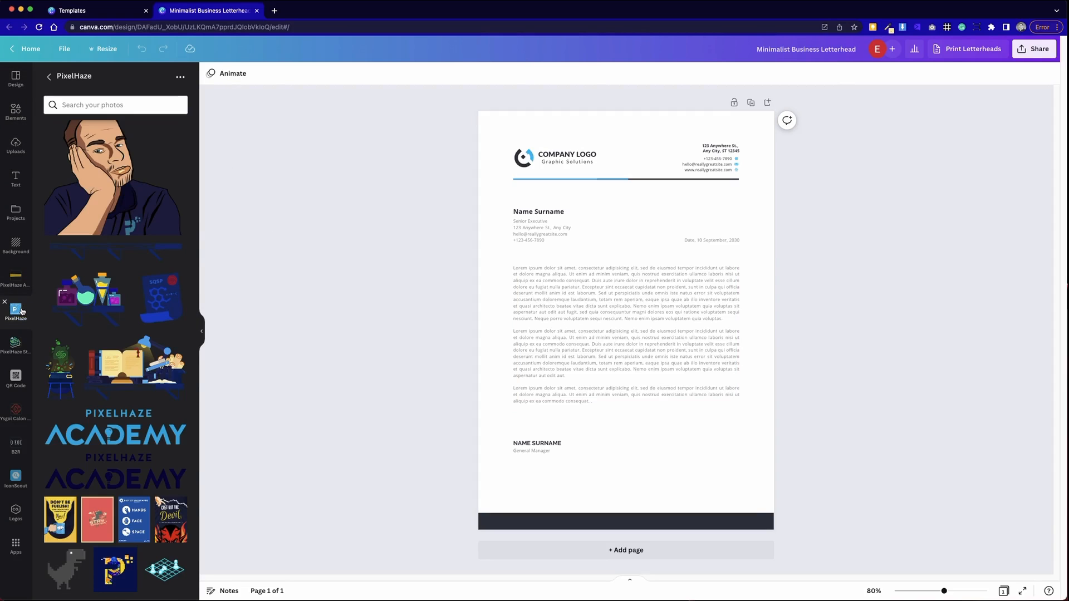
scroll(167, 315, "down", 5)
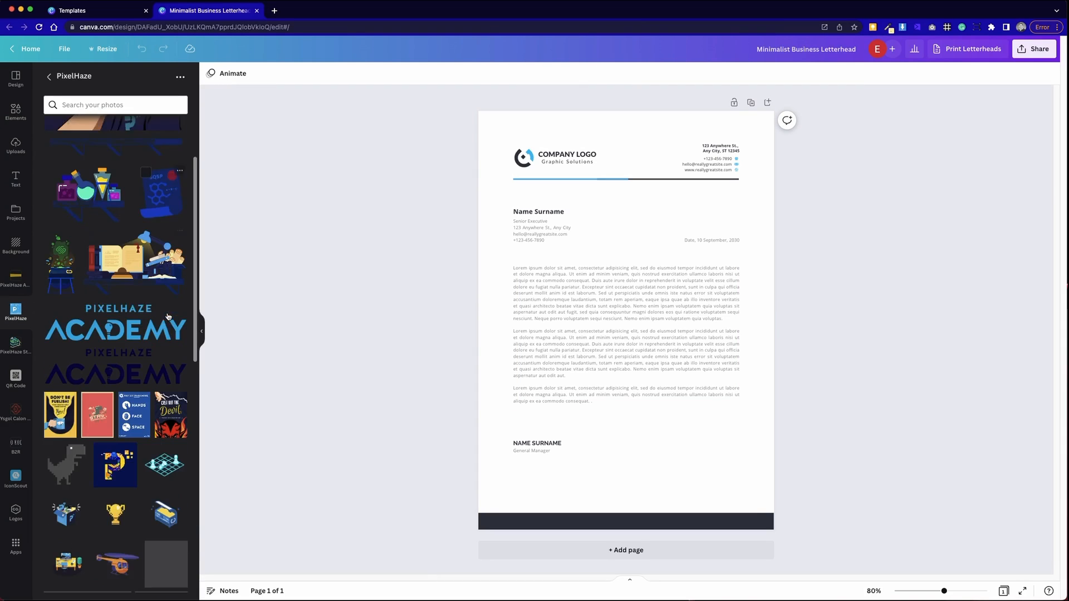
scroll(168, 316, "down", 12)
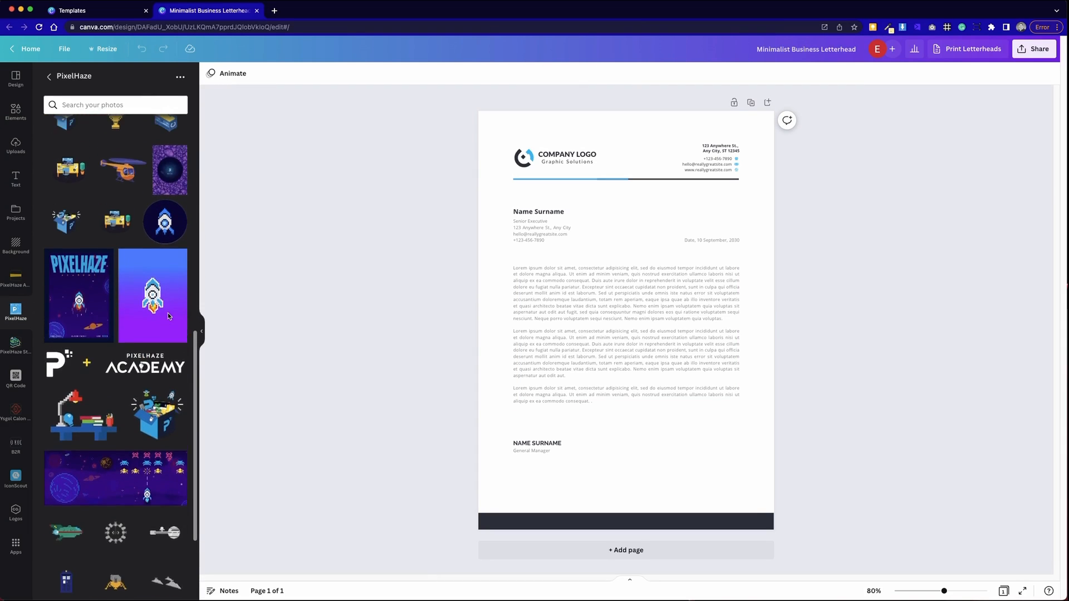
scroll(168, 312, "up", 15)
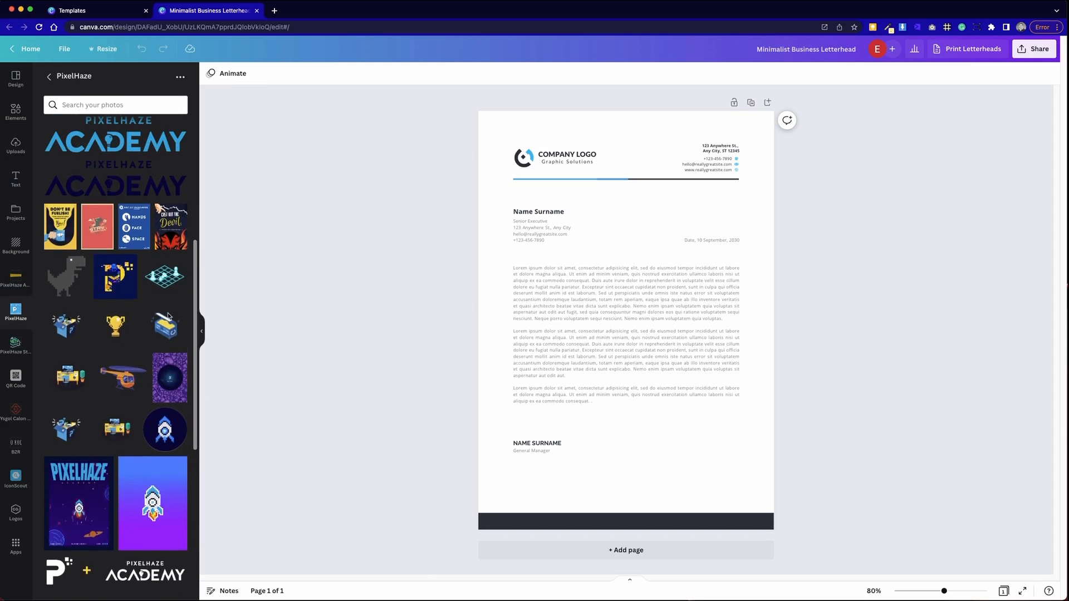
scroll(165, 366, "down", 20)
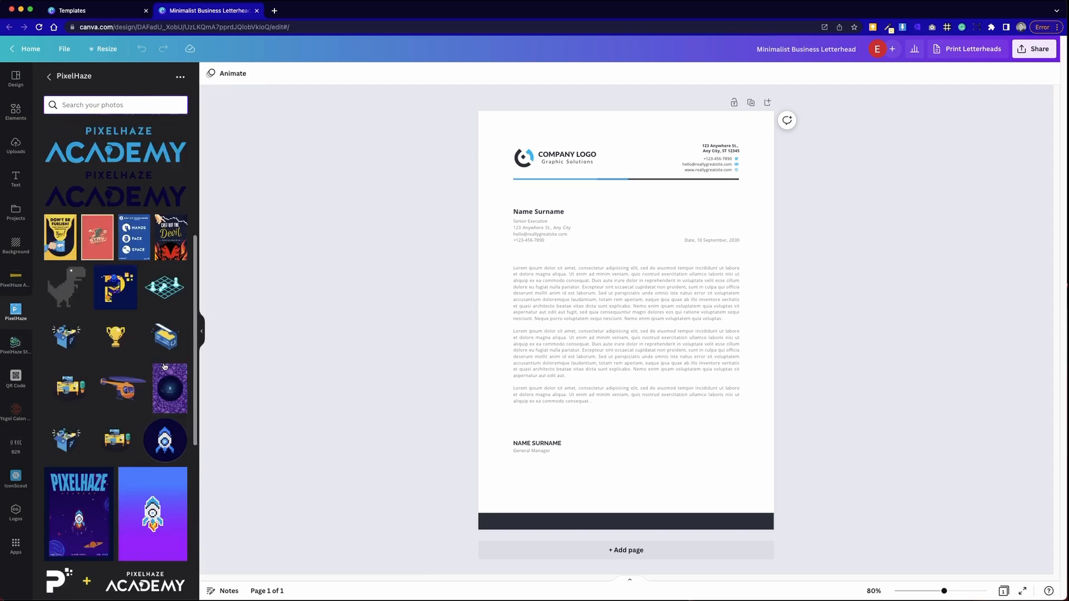
scroll(165, 366, "down", 8)
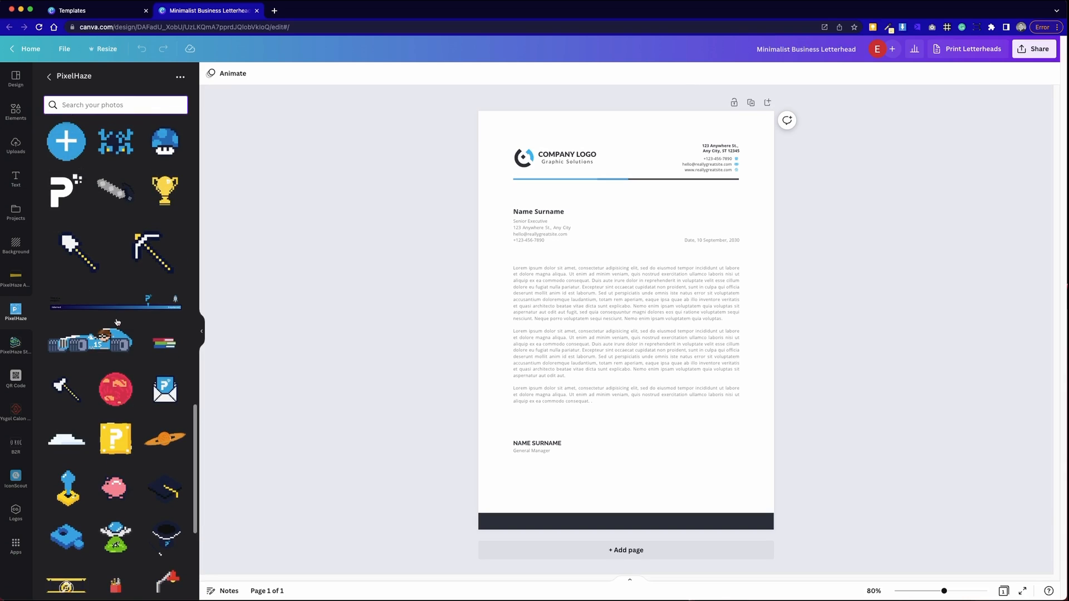
scroll(105, 290, "down", 10)
scroll(117, 322, "down", 15)
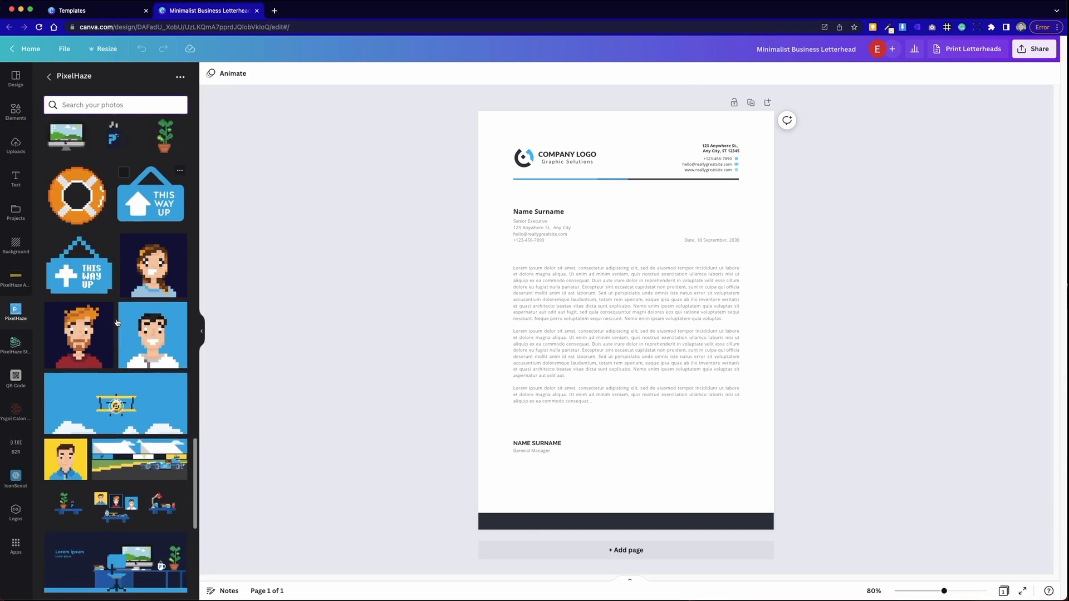
scroll(117, 322, "down", 15)
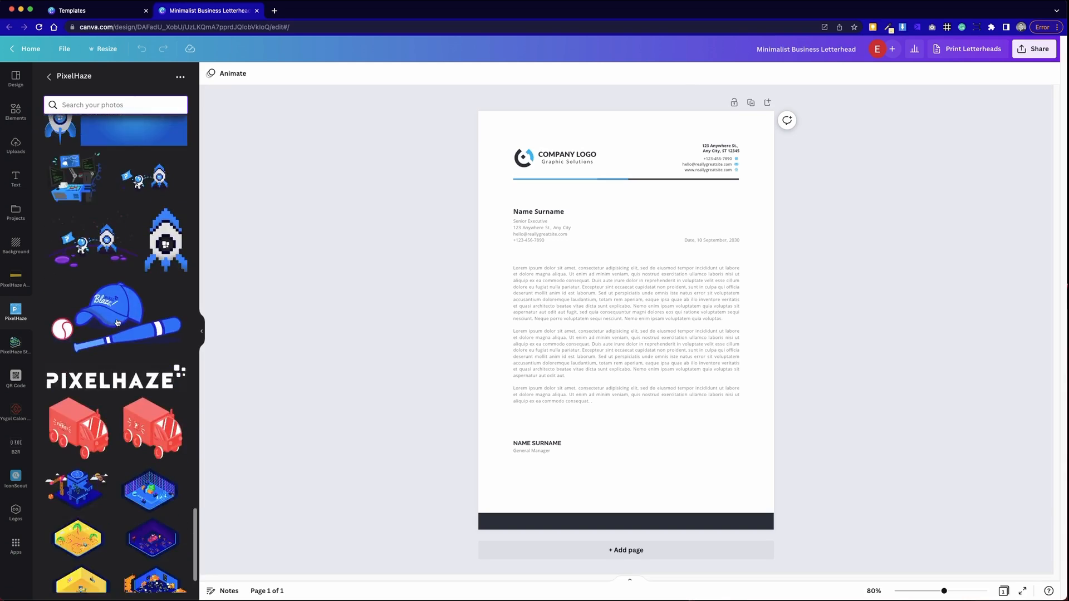
left_click(102, 384)
left_click_drag(666, 328, 687, 210)
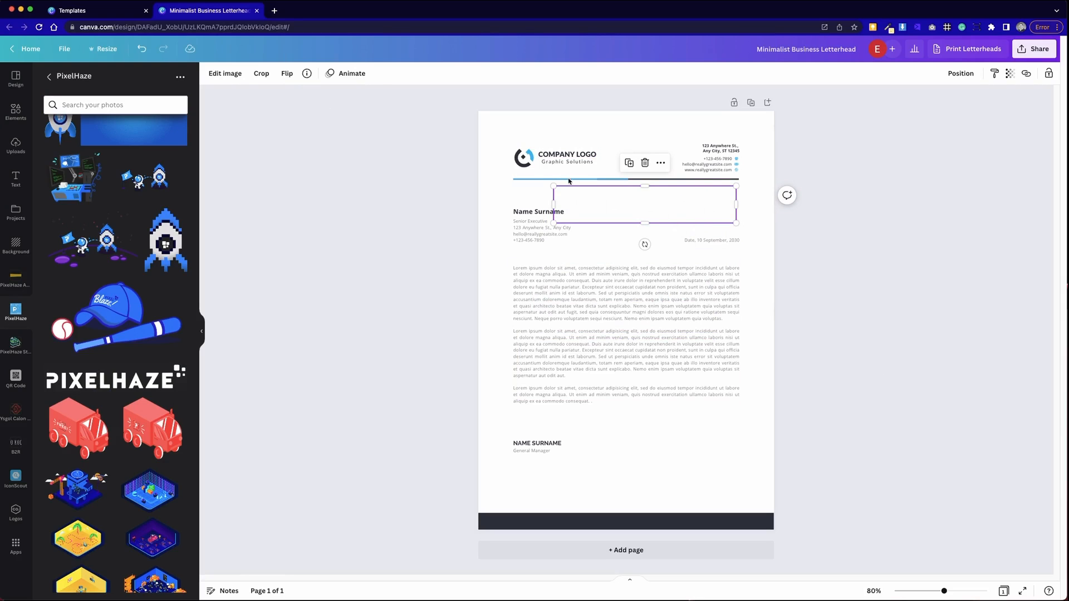
left_click(225, 73)
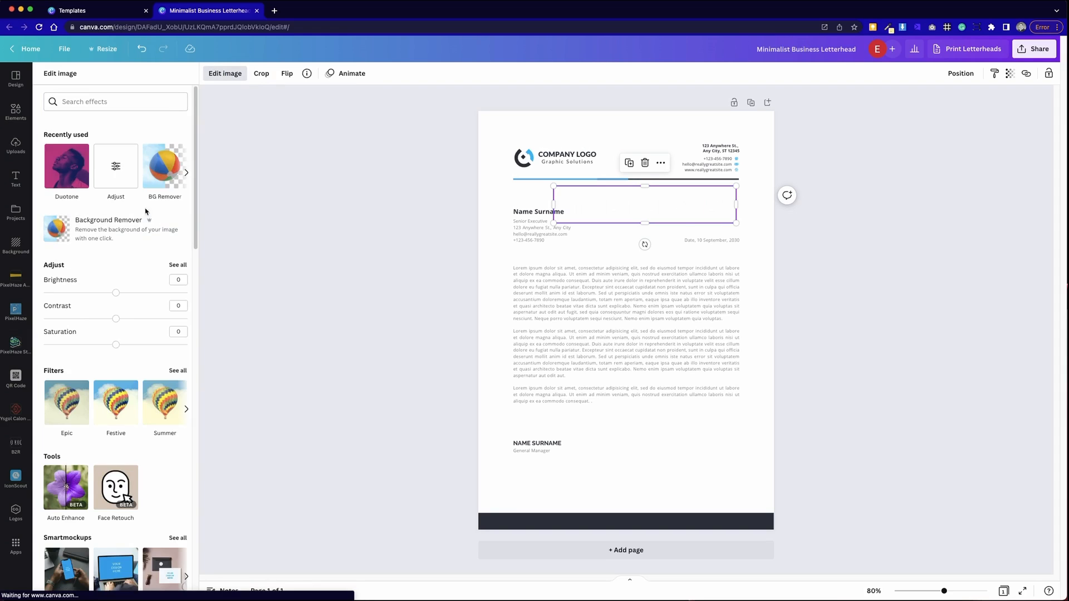
- Give the logo a Sea Blue duotone with navy highlights and shadows, then shrink it to 4.2 × 0.9
left_click(75, 177)
left_click(162, 187)
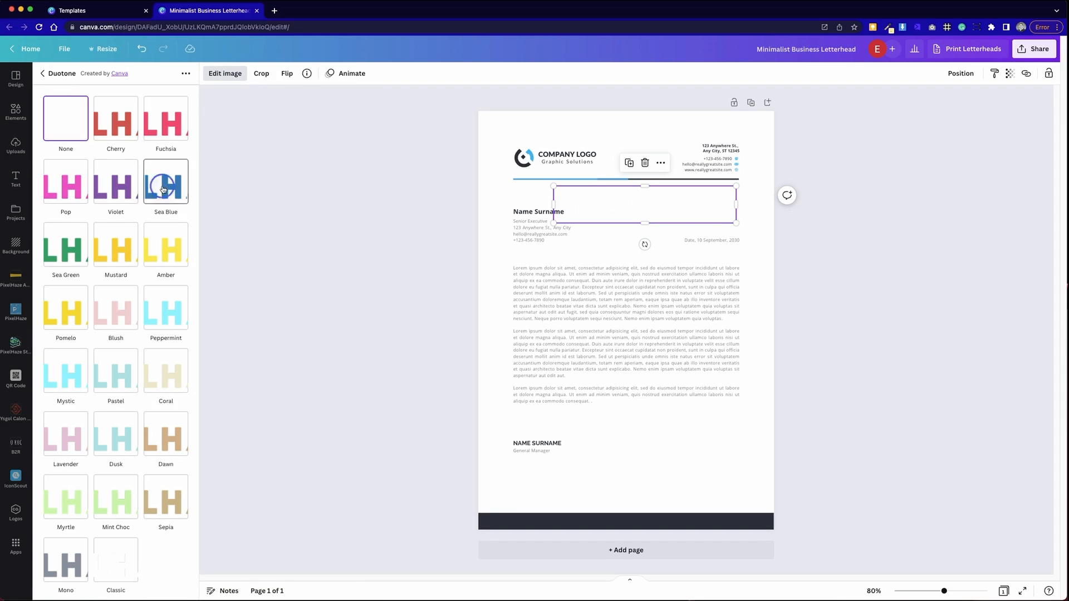
left_click(166, 184)
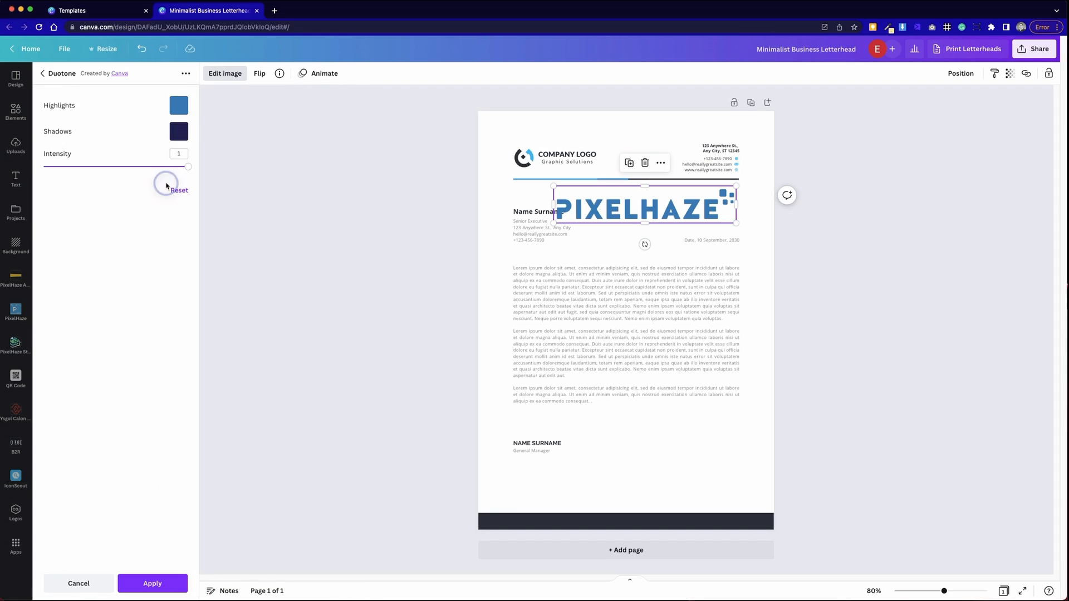
left_click(178, 105)
left_click(185, 184)
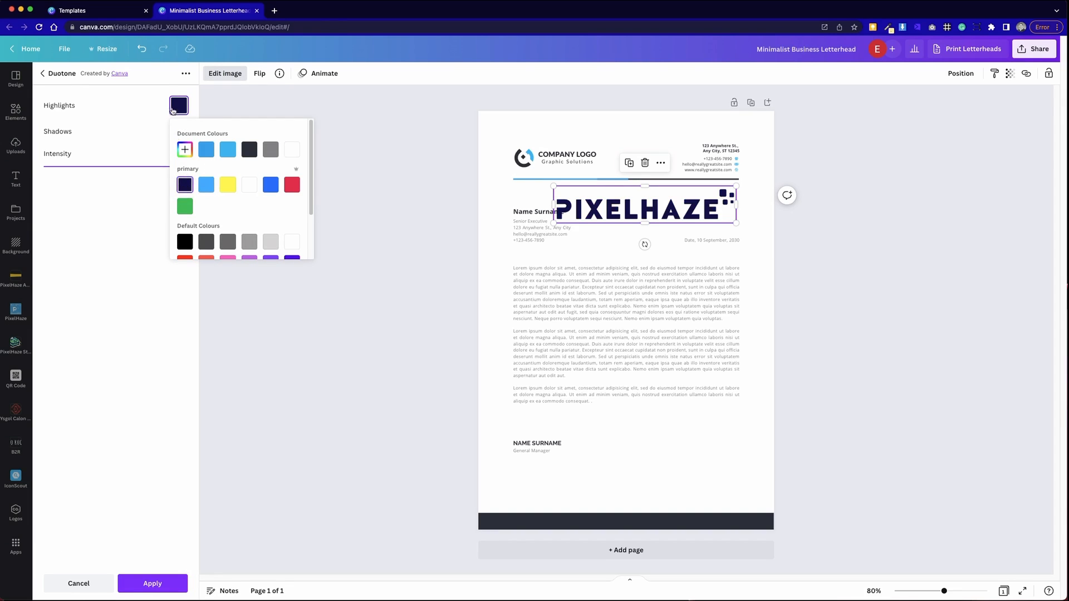
left_click(156, 117)
left_click(180, 132)
left_click(182, 206)
left_click(304, 115)
left_click(743, 263)
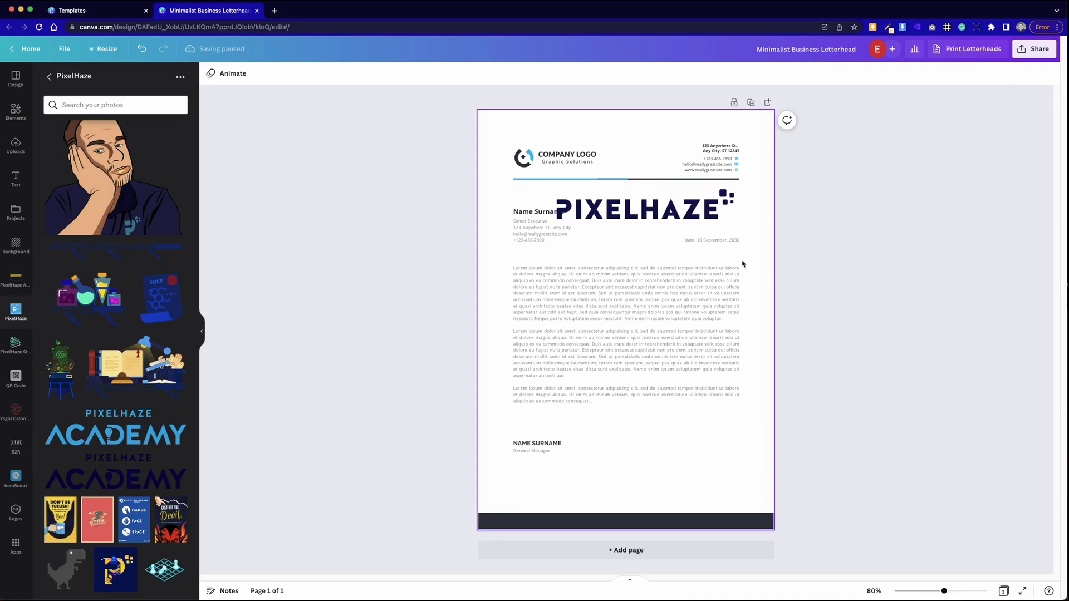
left_click(723, 214)
left_click_drag(735, 221, 645, 146)
- Delete the placeholder logo icon, the 'Graphic Solutions' tagline and the 'COMPANY LOGO' text
left_click(654, 210)
left_click(522, 158)
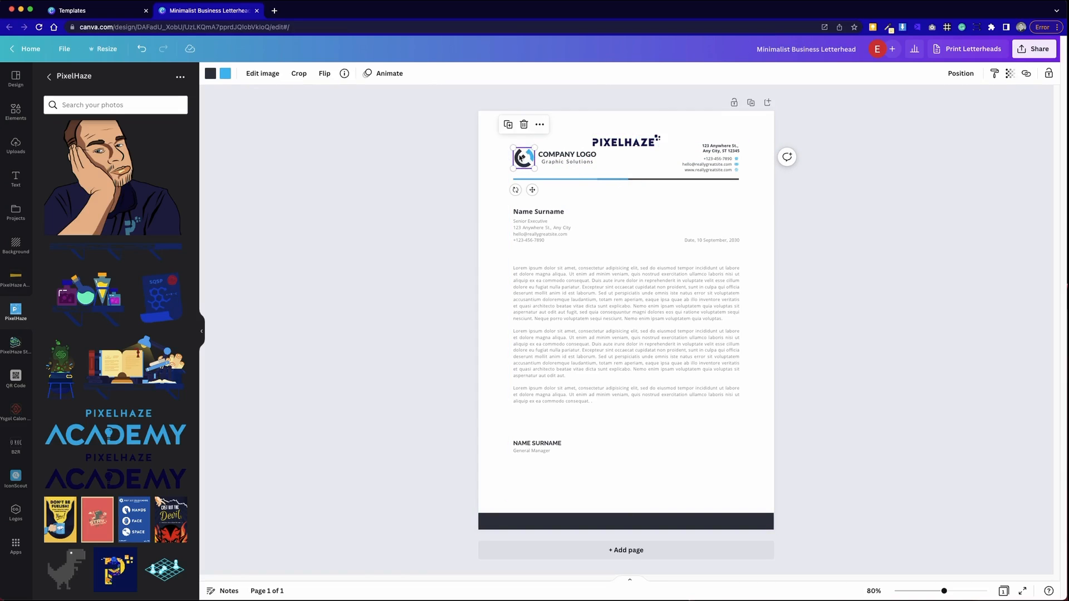
key("Delete")
left_click(561, 162)
key("Delete")
left_click(561, 159)
key("Delete")
- Position the PIXELHAZE logo on the header line at the left text margin
left_click_drag(620, 144, 557, 160)
left_click(421, 223)
left_click(484, 190)
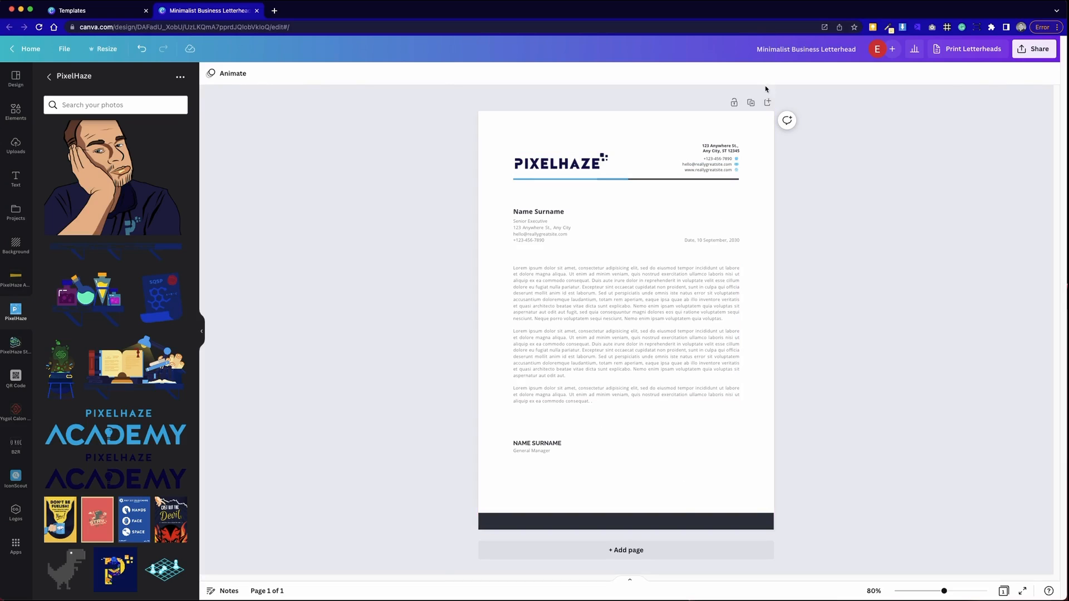
- Stretch the top-right address text box's left edge further left
left_click(731, 152)
double_click(730, 152)
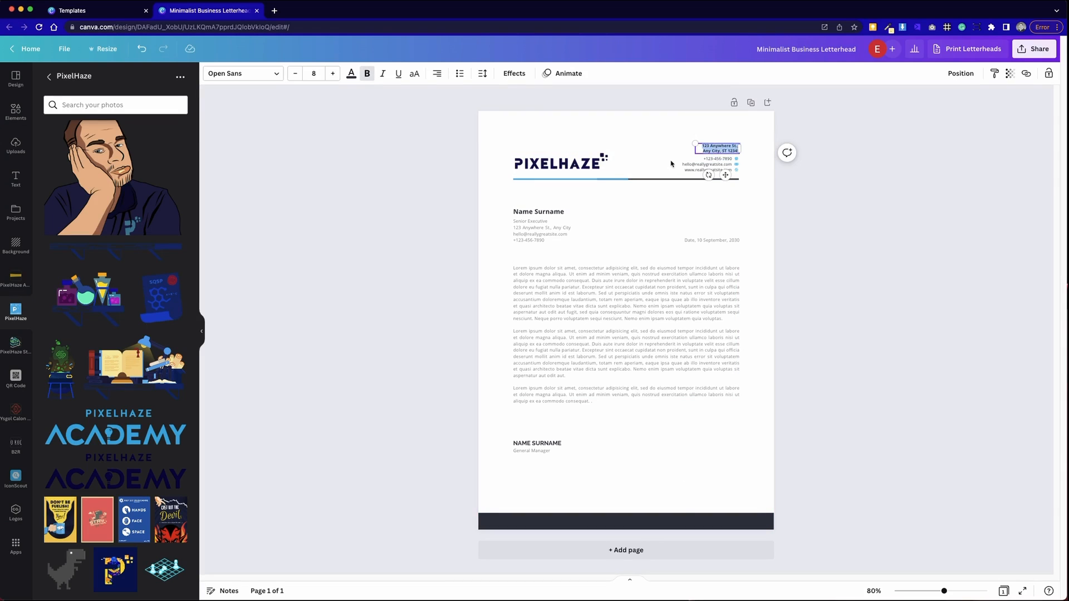
mouse_move(694, 149)
left_mouse_down()
mouse_move(665, 148)
mouse_move(674, 149)
left_mouse_up()
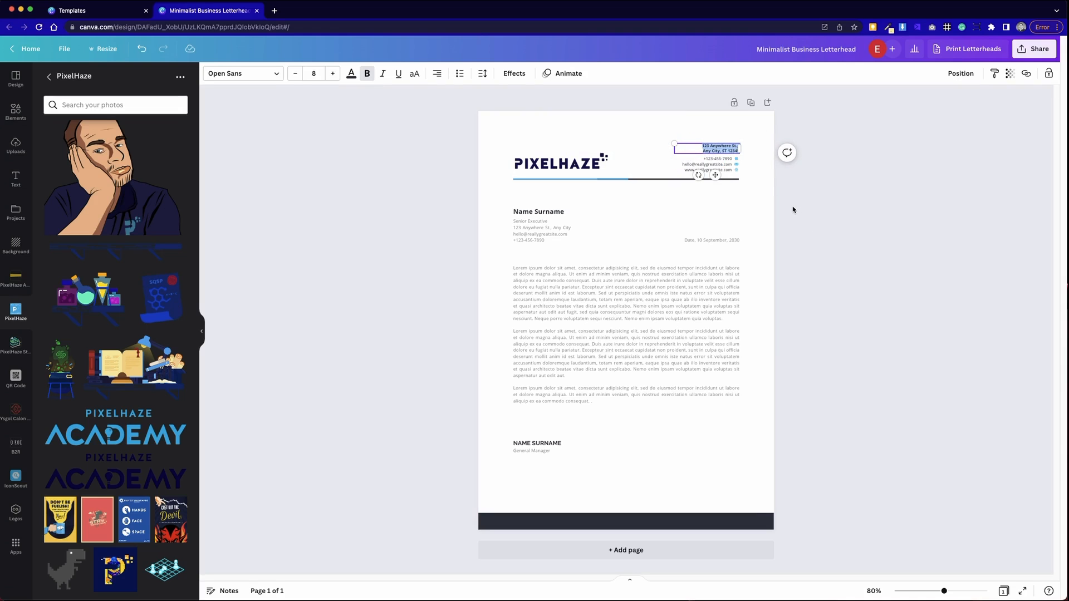
left_click(489, 269)
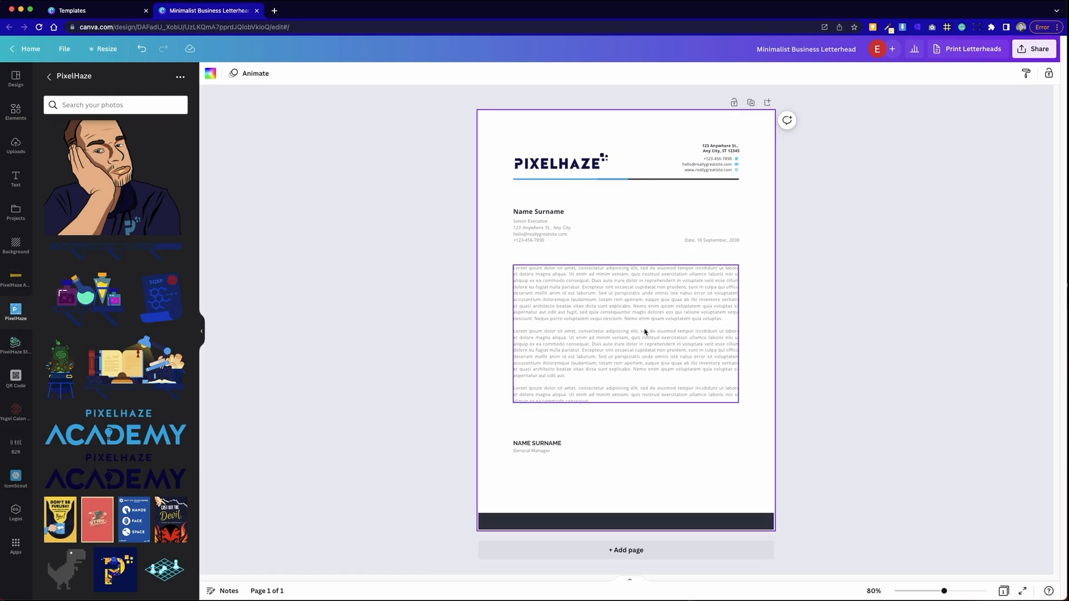
left_click(307, 137)
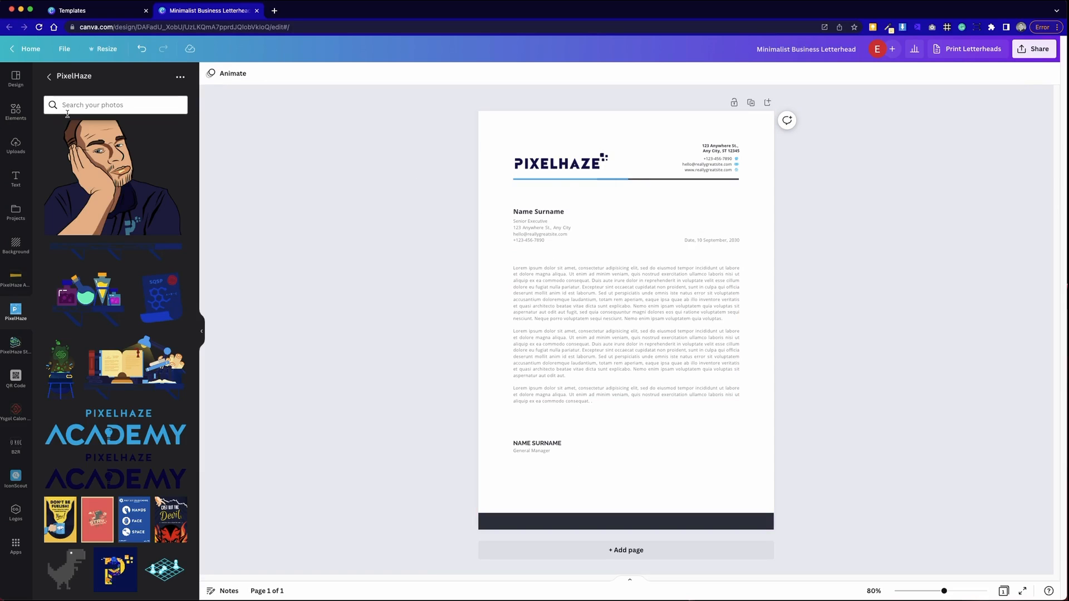
- Apply the primary palette from Design Styles, reshuffling until the footer bar turns blue
left_click(7, 81)
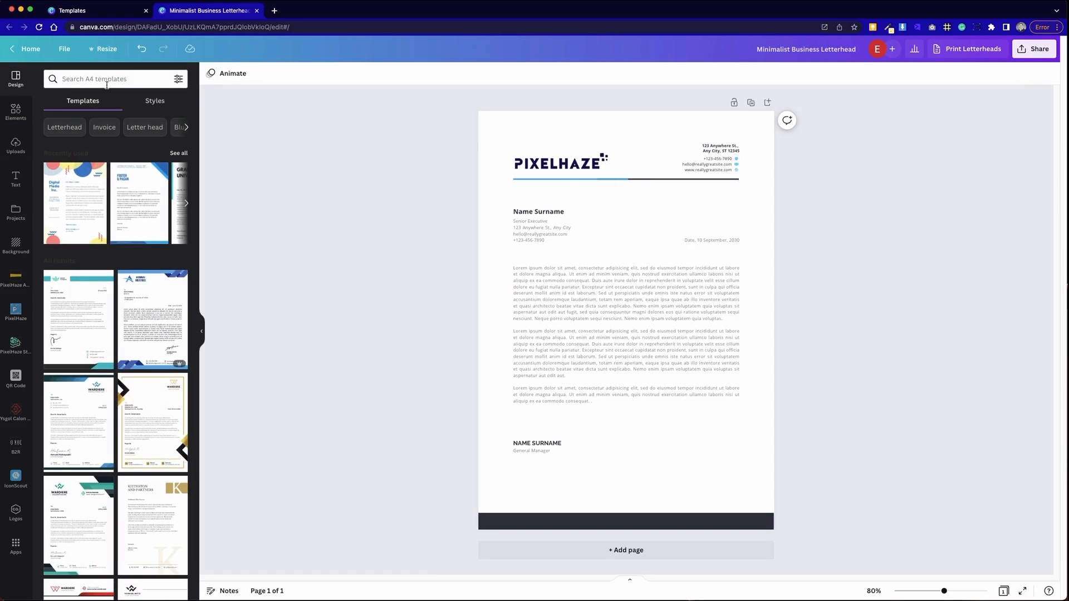
left_click(155, 101)
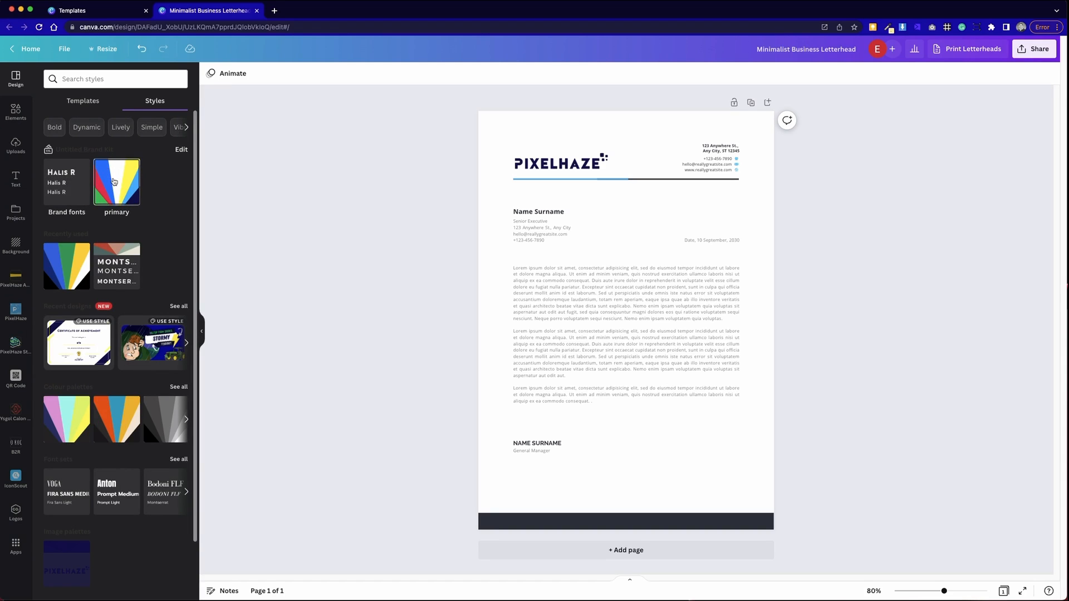
left_click(126, 186)
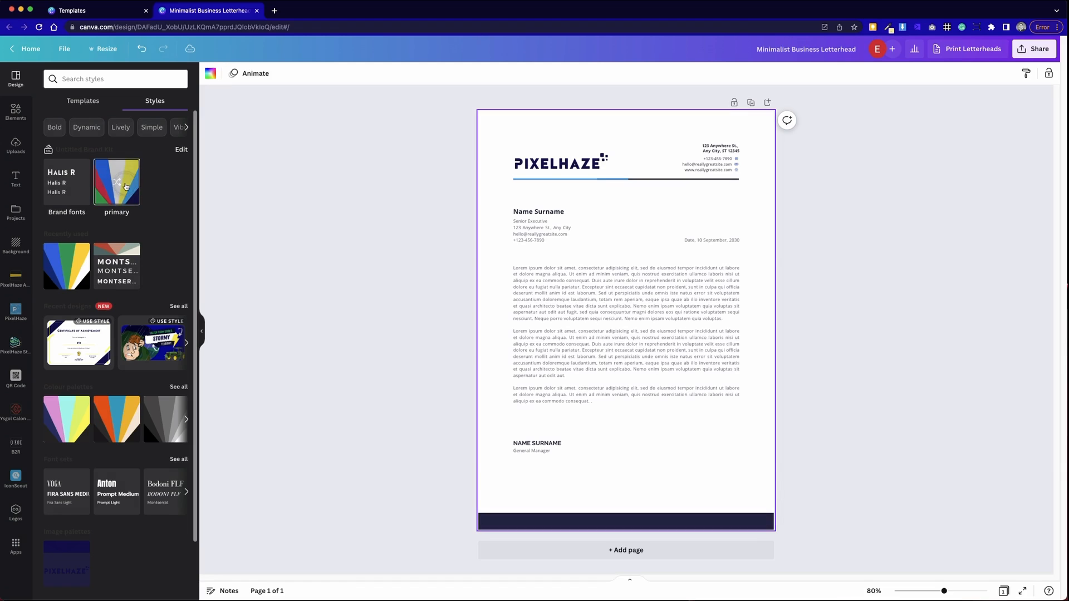
left_click(117, 183)
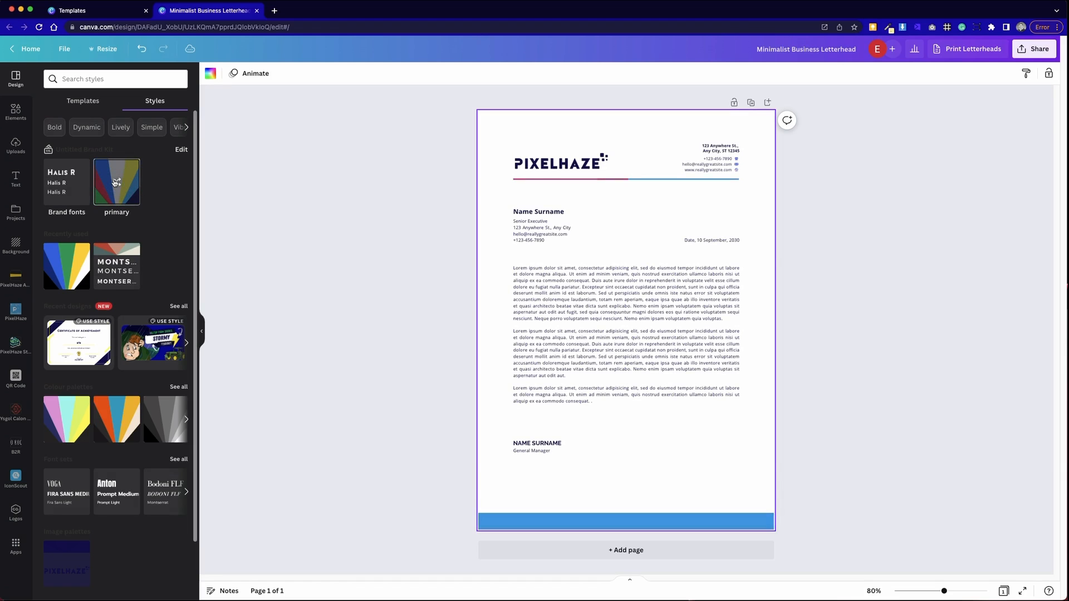
left_click(115, 182)
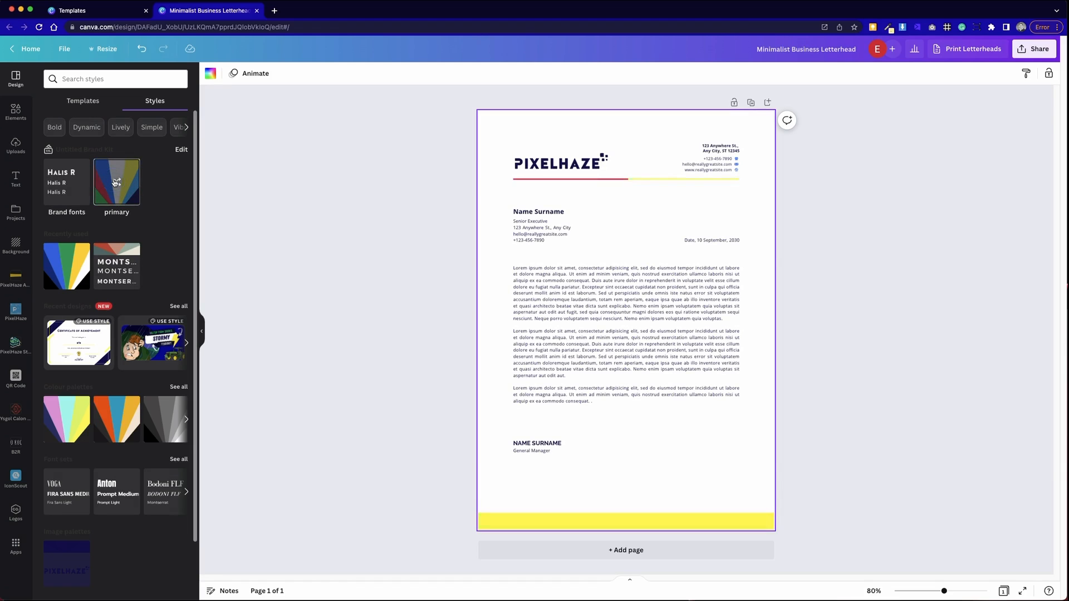
left_click(115, 182)
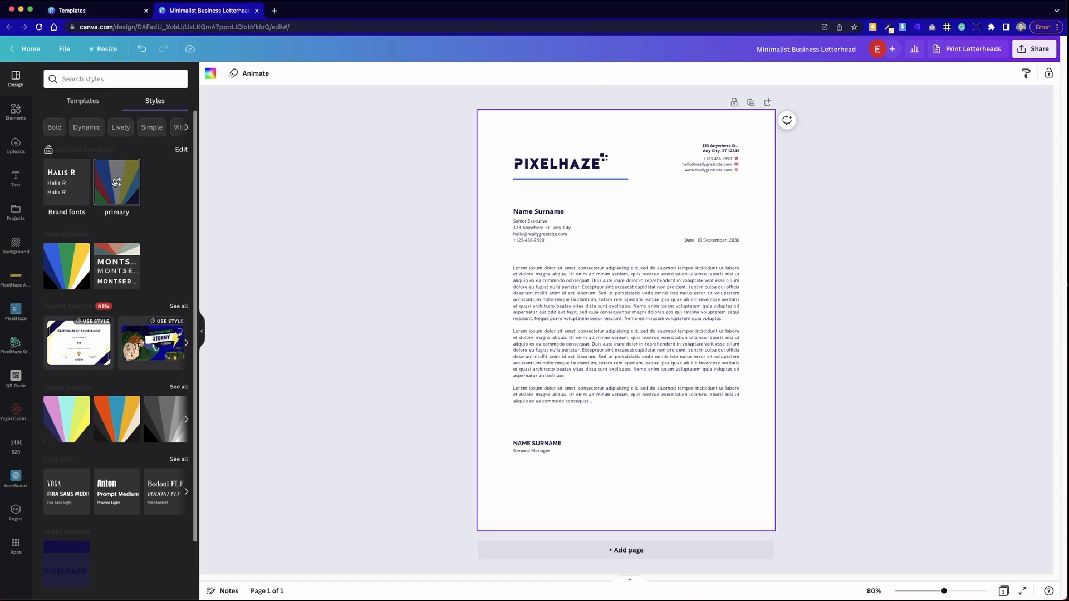
left_click(115, 182)
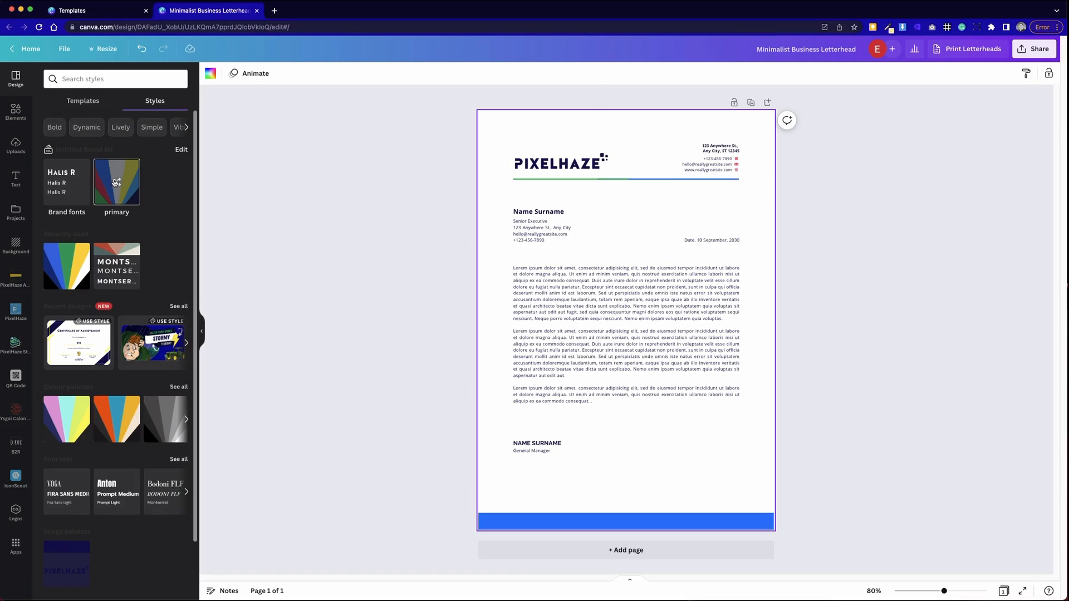
left_click(115, 182)
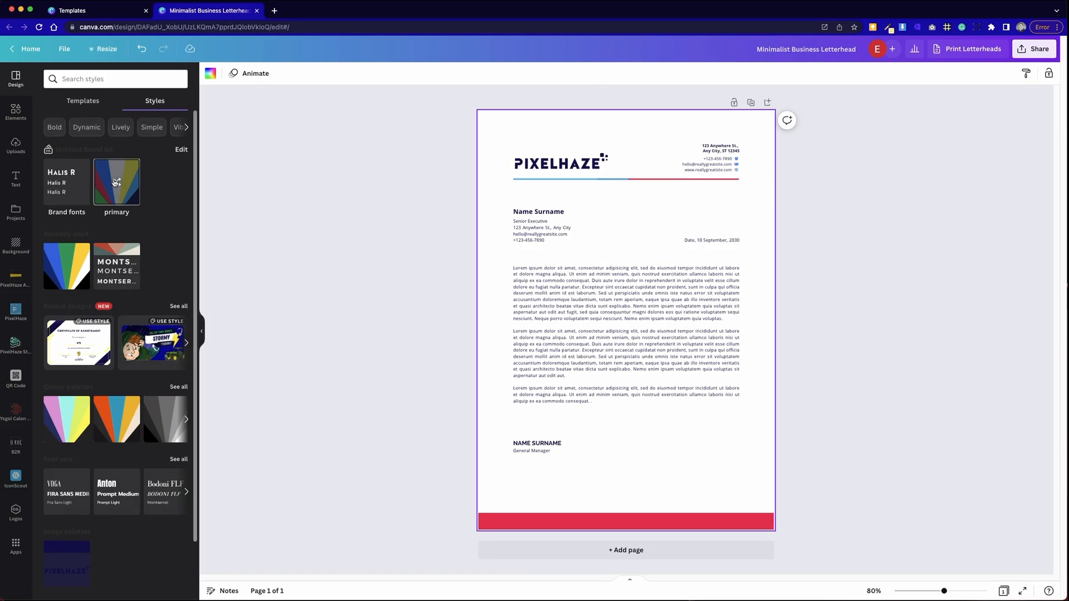
left_click(116, 182)
left_click(115, 182)
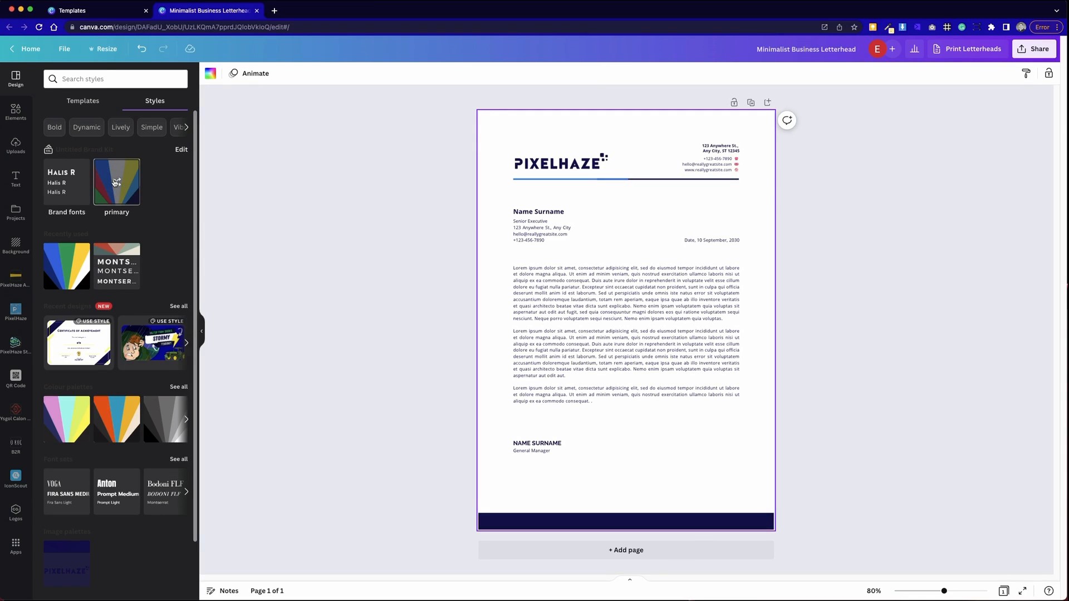
left_click(115, 182)
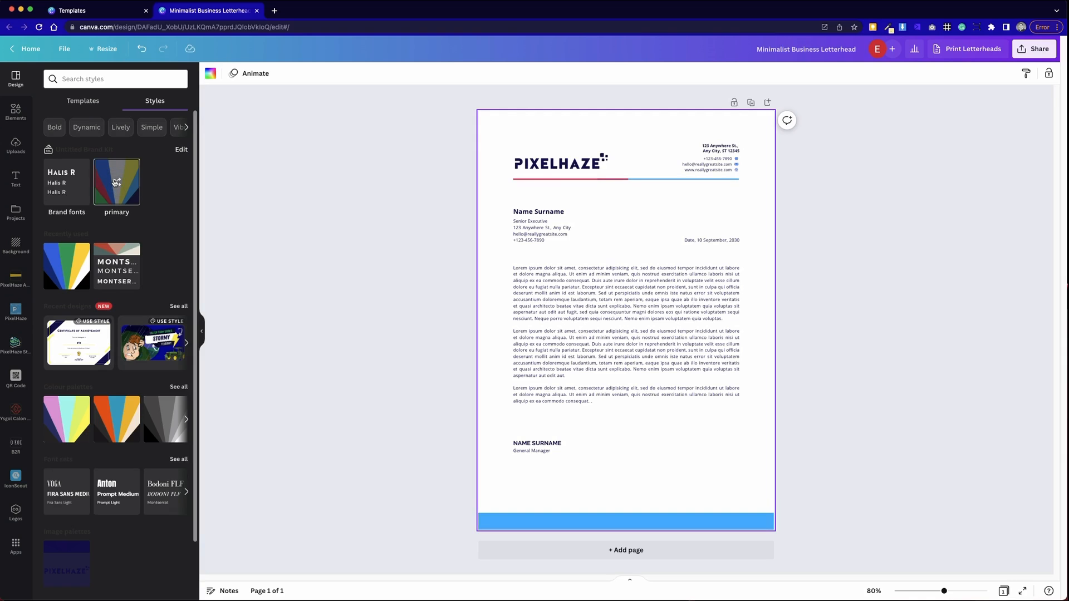
left_click(115, 182)
left_click(115, 182)
left_click(115, 182)
left_click(115, 182)
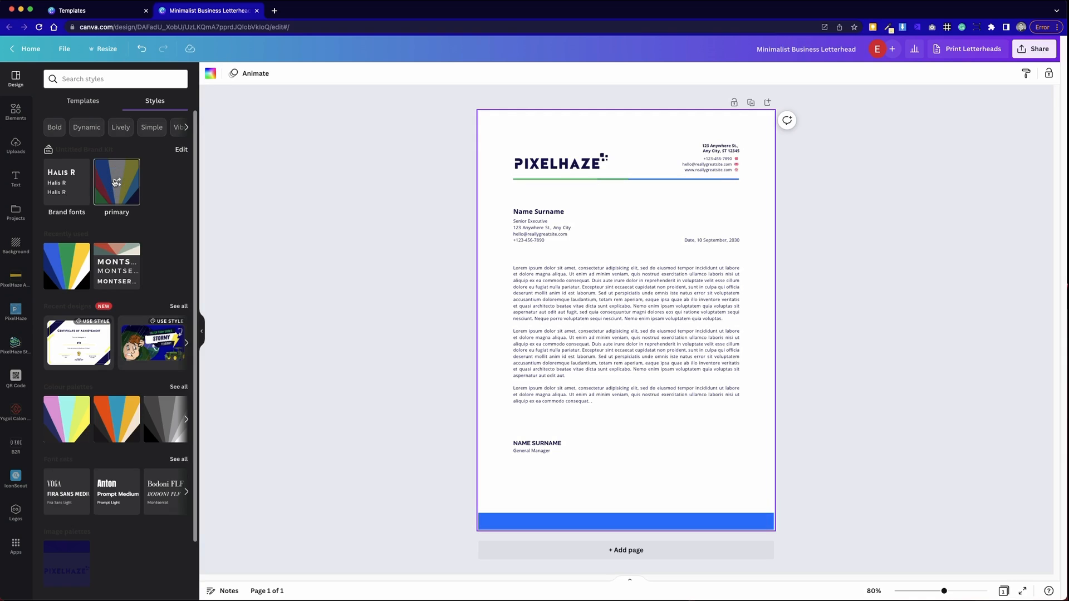
left_click(323, 139)
left_click(599, 180)
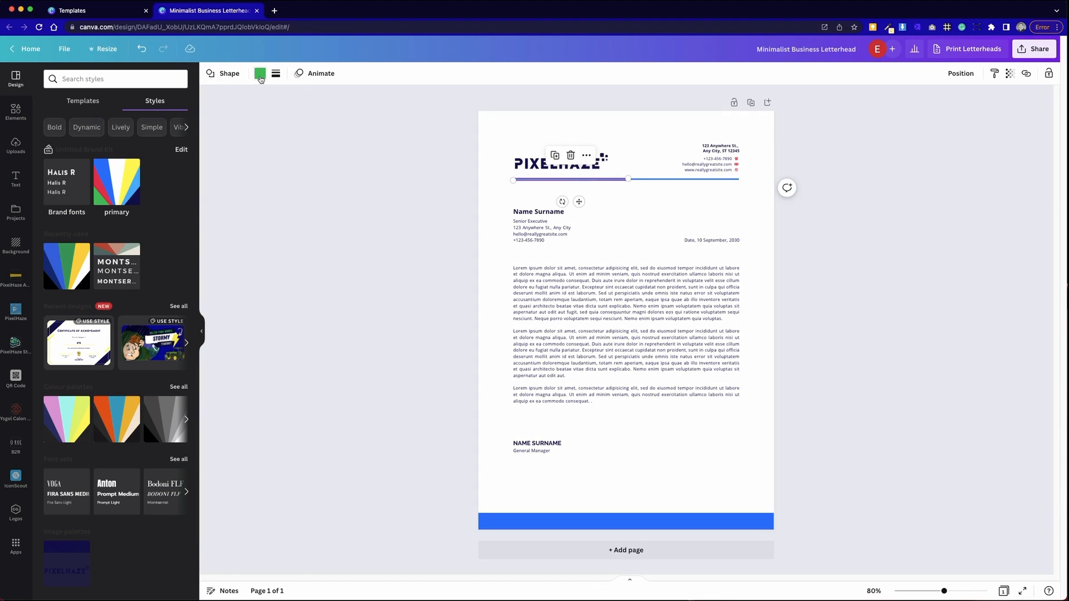
- Make the selected left half of the header rule yellow
left_click(260, 76)
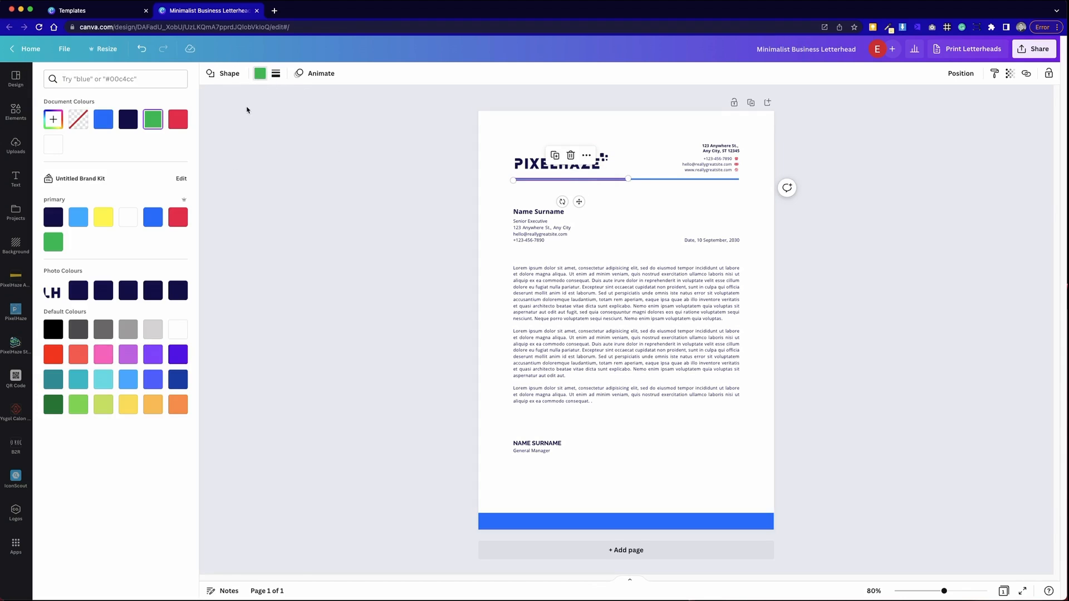
left_click(79, 217)
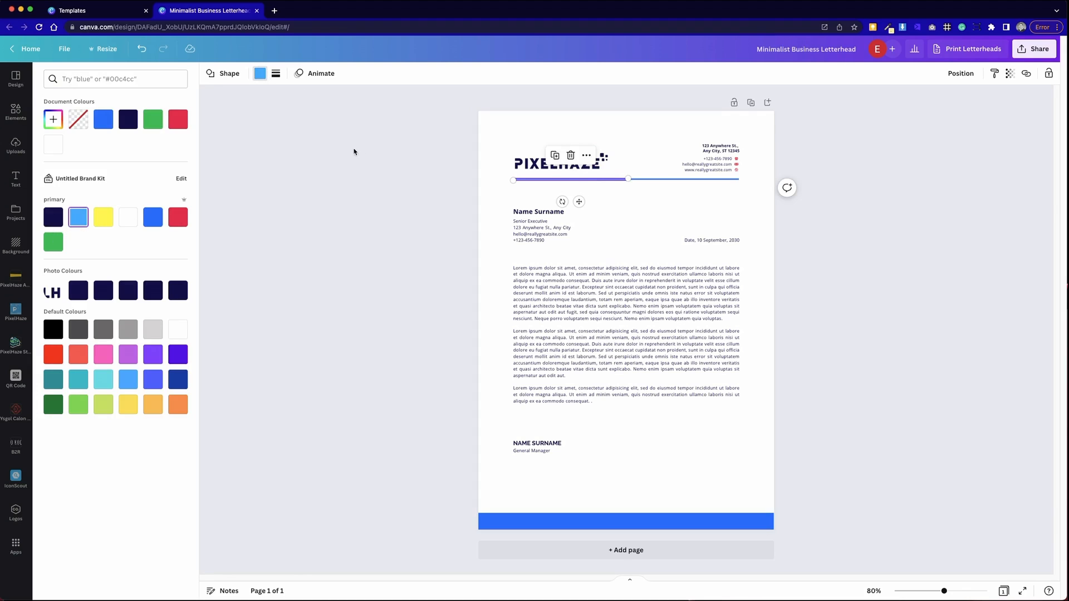
left_click(103, 217)
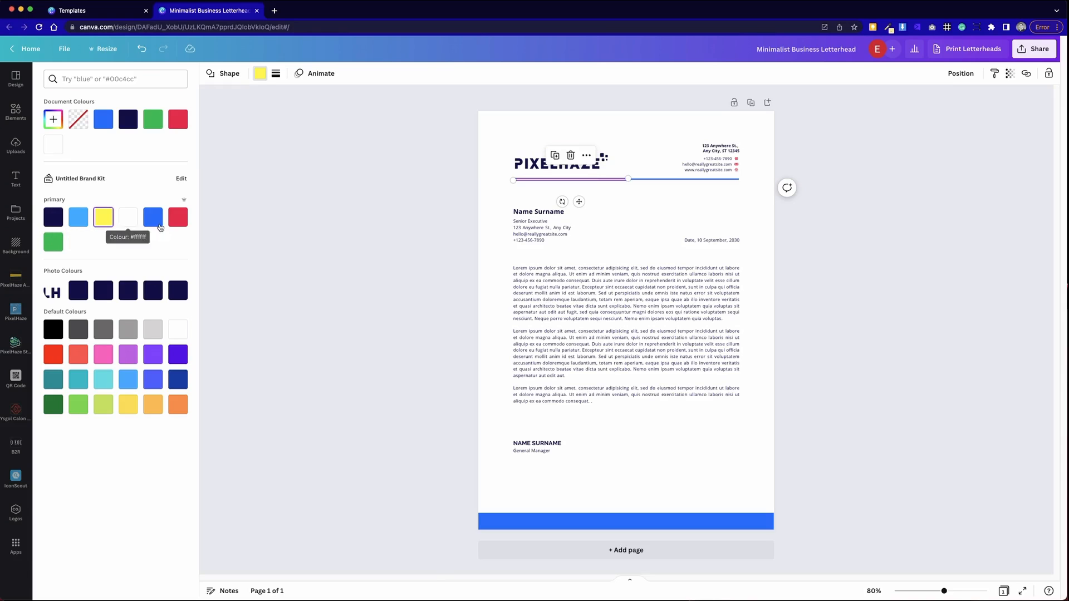
left_click(376, 160)
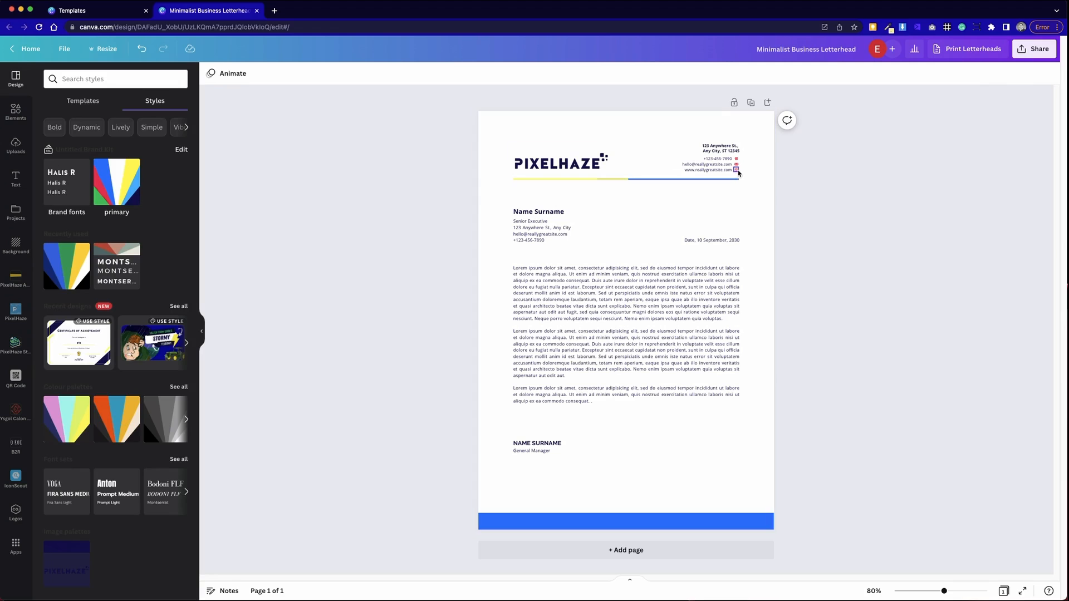
- Set both colours of the website contact icon to navy
left_click(736, 169)
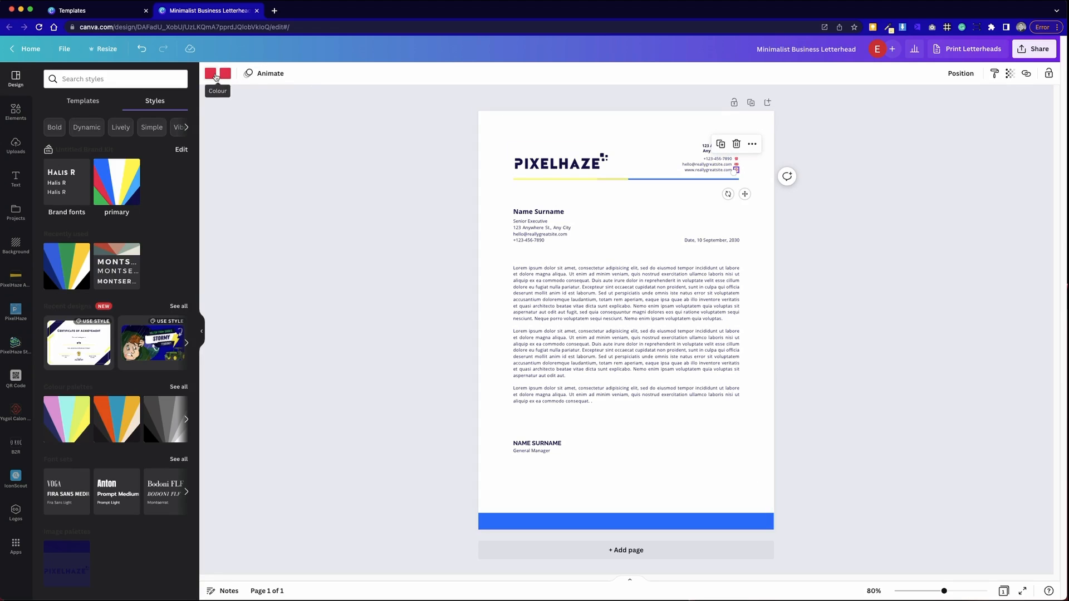
left_click(210, 73)
left_click(152, 119)
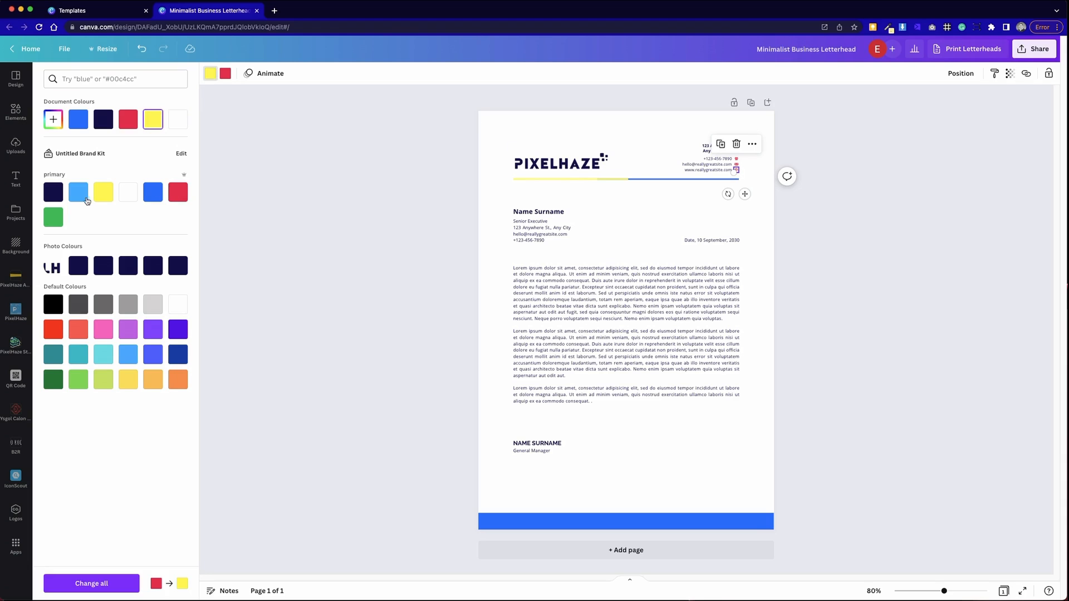
left_click(54, 193)
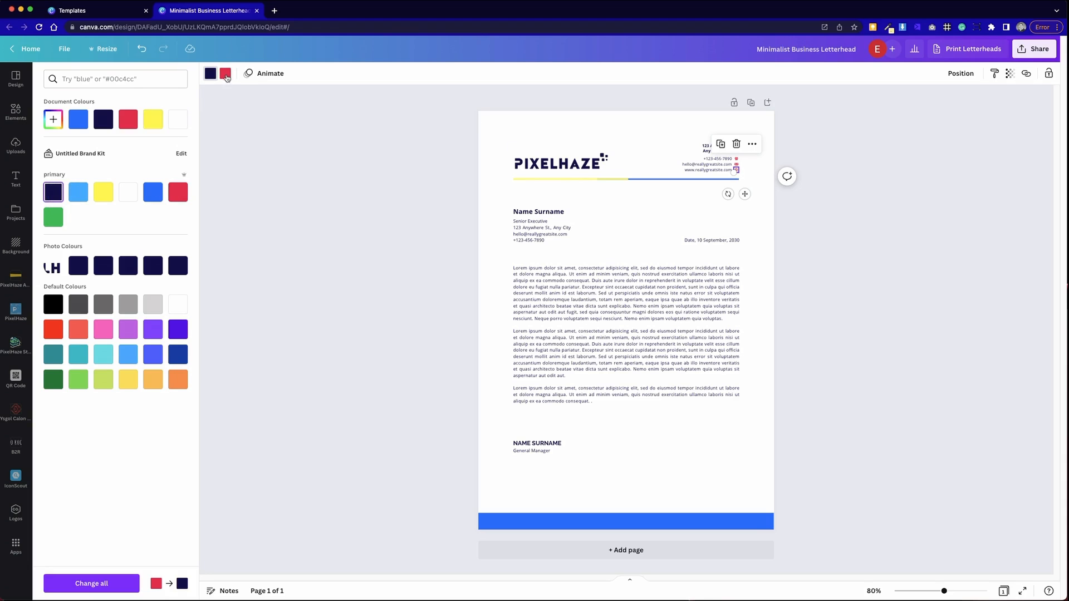
left_click(225, 74)
left_click(53, 192)
left_click(401, 188)
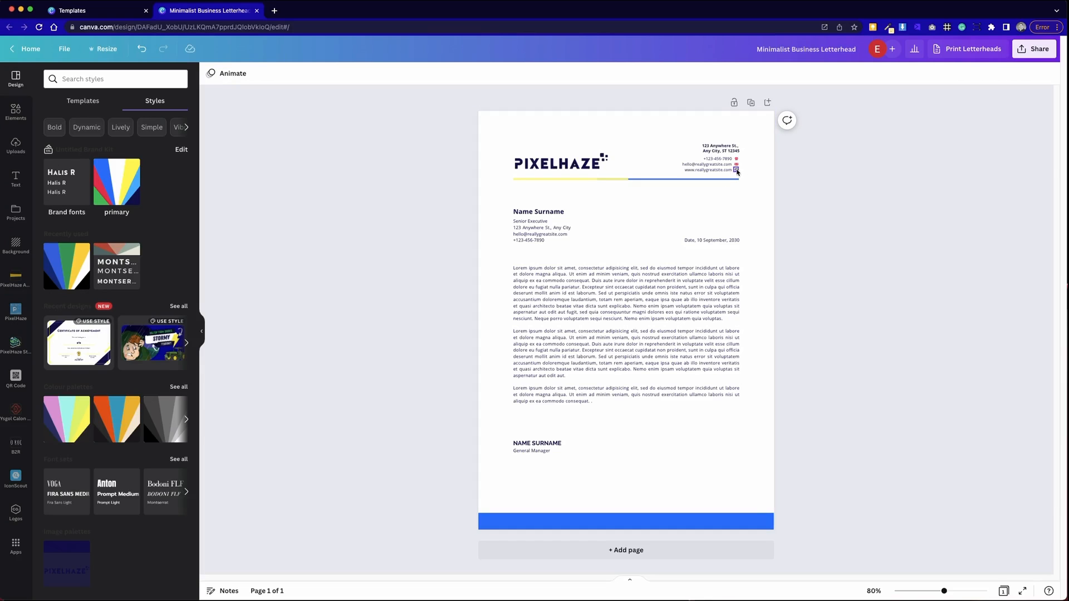
left_click(737, 170)
right_click(736, 170)
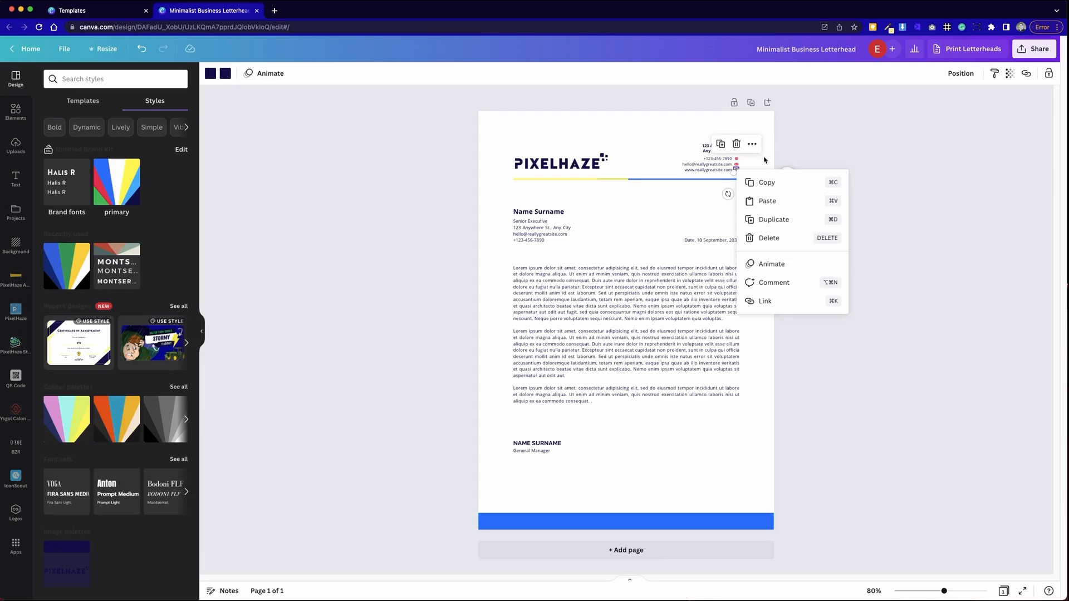
left_click(833, 127)
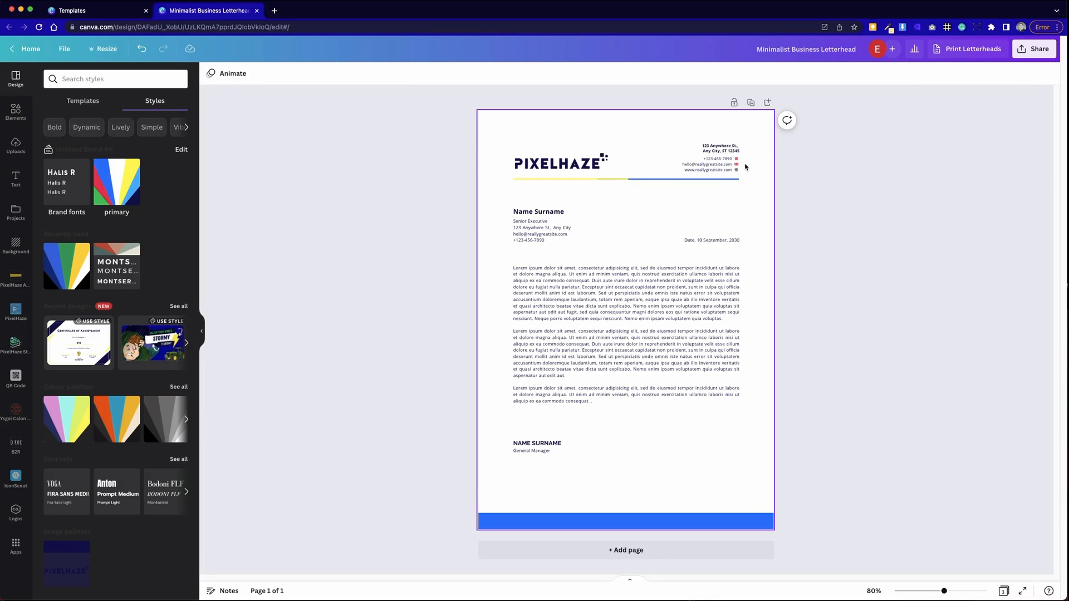
scroll(745, 167, "up", 10)
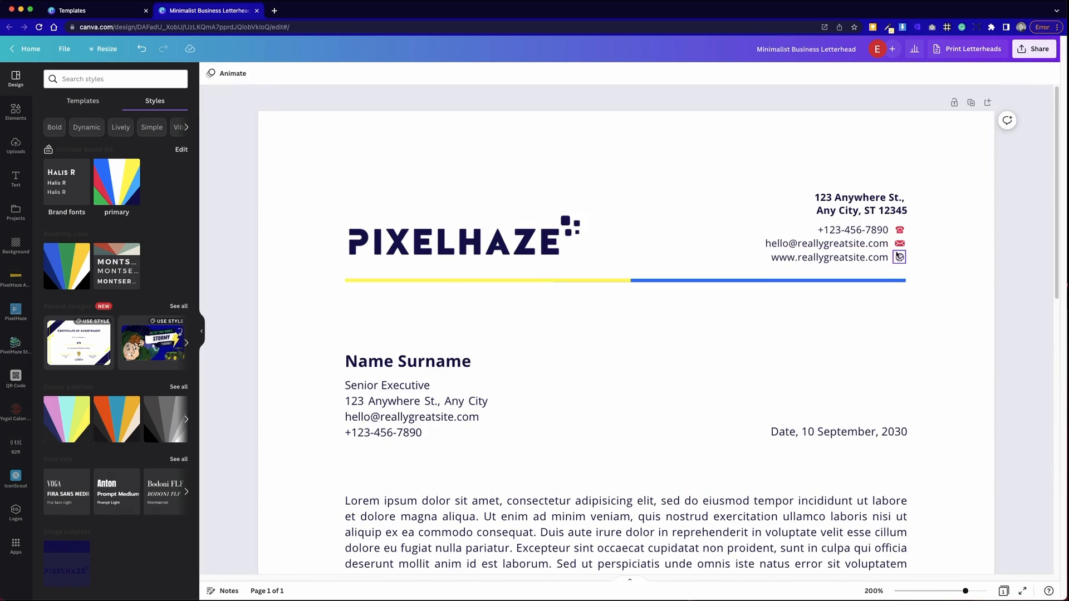
- Try copying the website icon's style onto the email and phone icons together
left_click(900, 259)
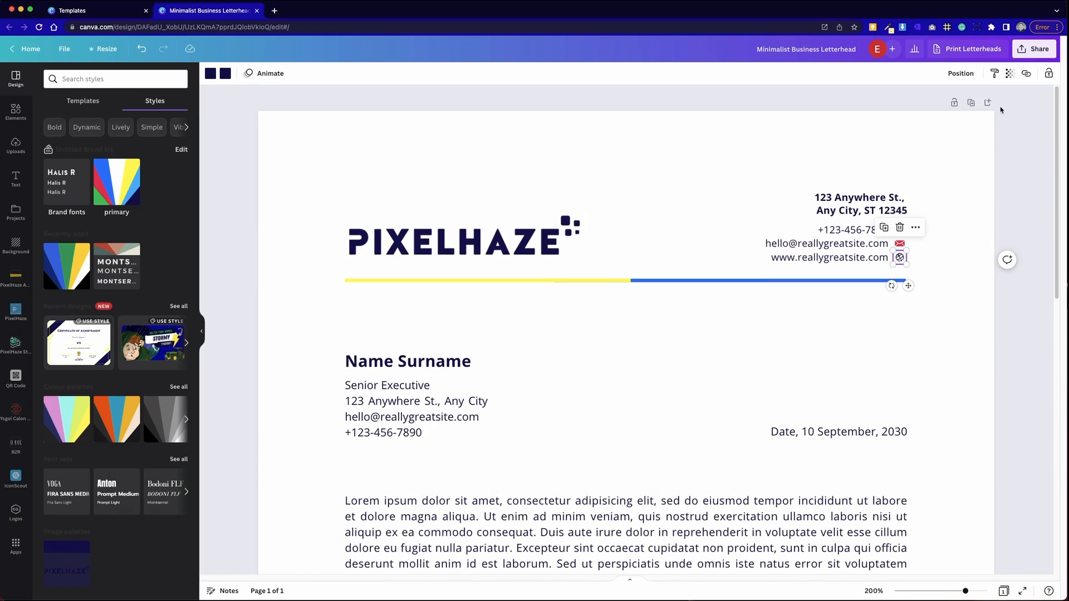
left_click(994, 76)
left_click(900, 242)
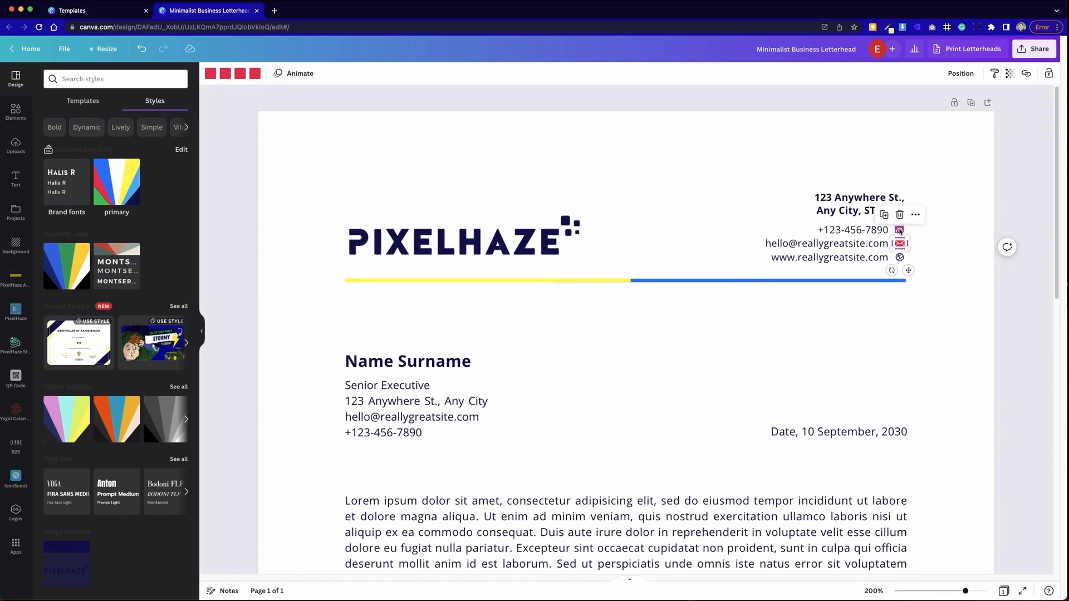
left_click(900, 231, "shift")
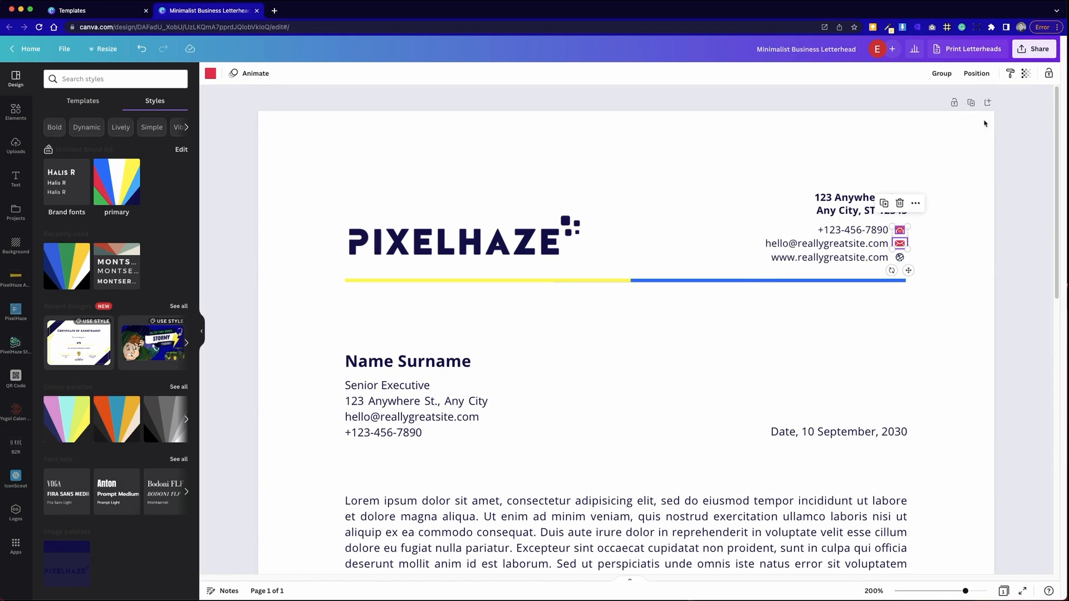
left_click(1011, 76)
left_click(900, 257)
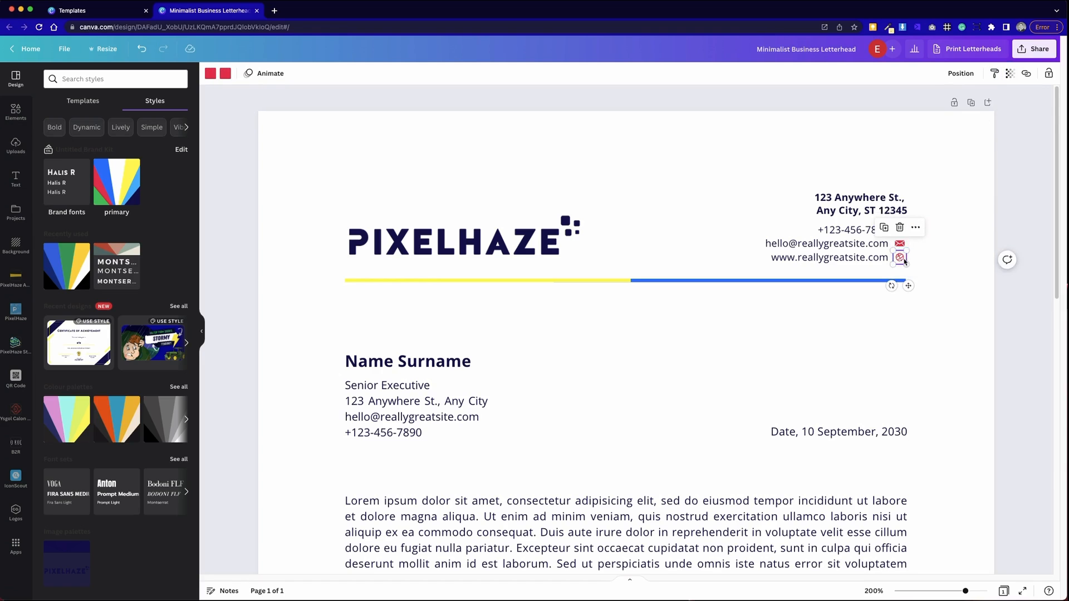
left_click(922, 245)
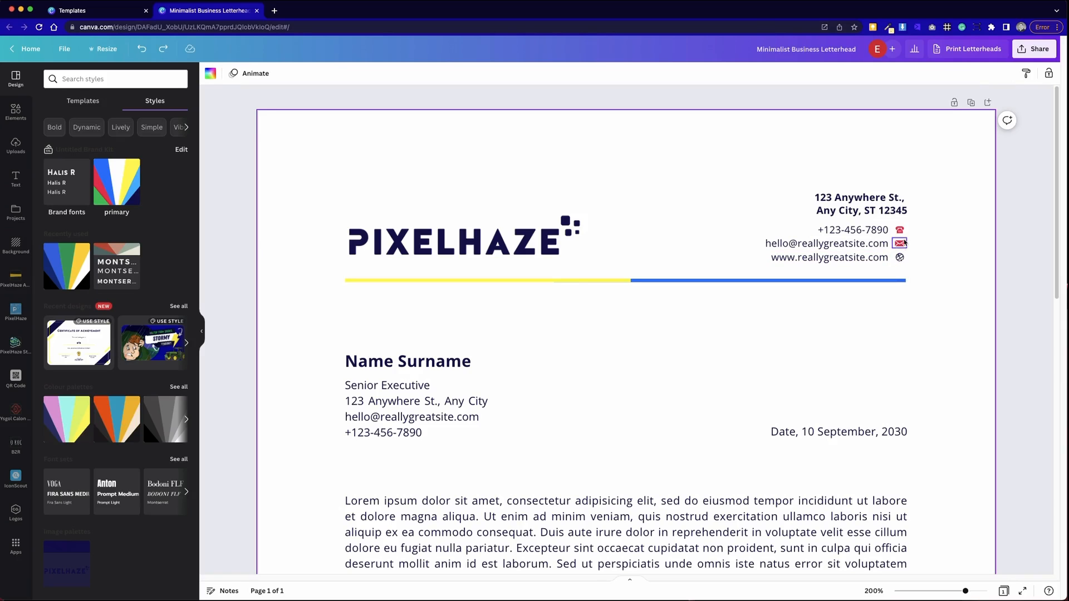
- Paint the website icon's navy style onto the email icon, then the phone icon
left_click(900, 258)
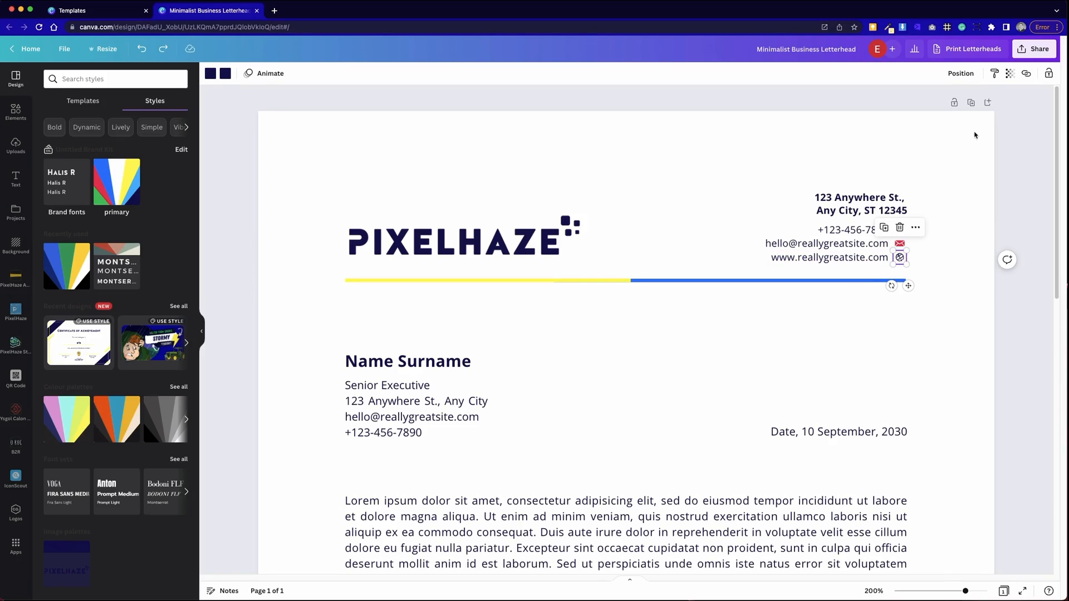
left_click(994, 75)
left_click(901, 243)
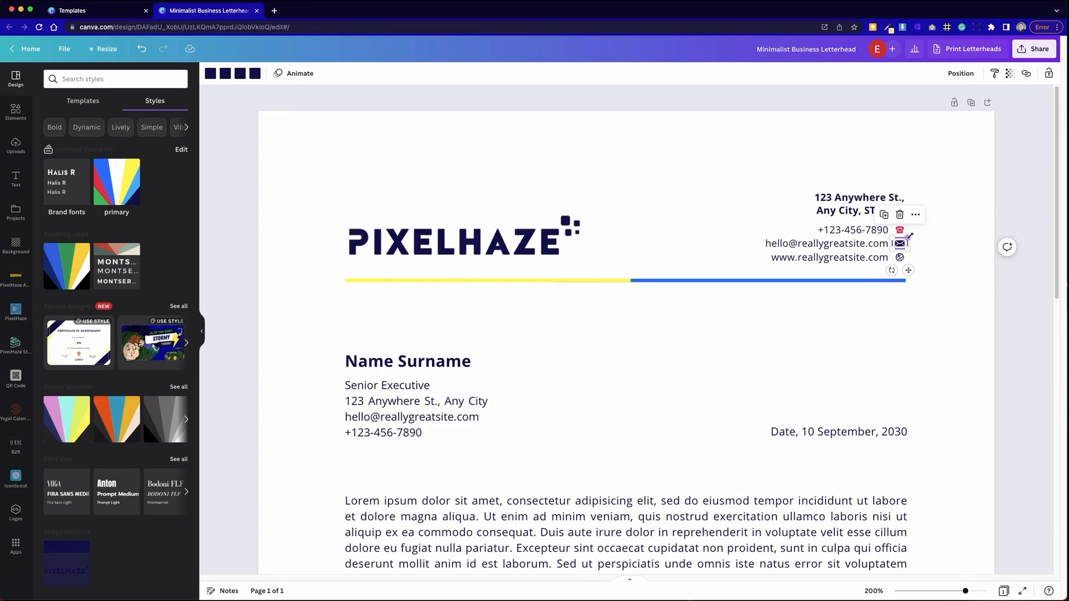
left_click(996, 74)
left_click(900, 230)
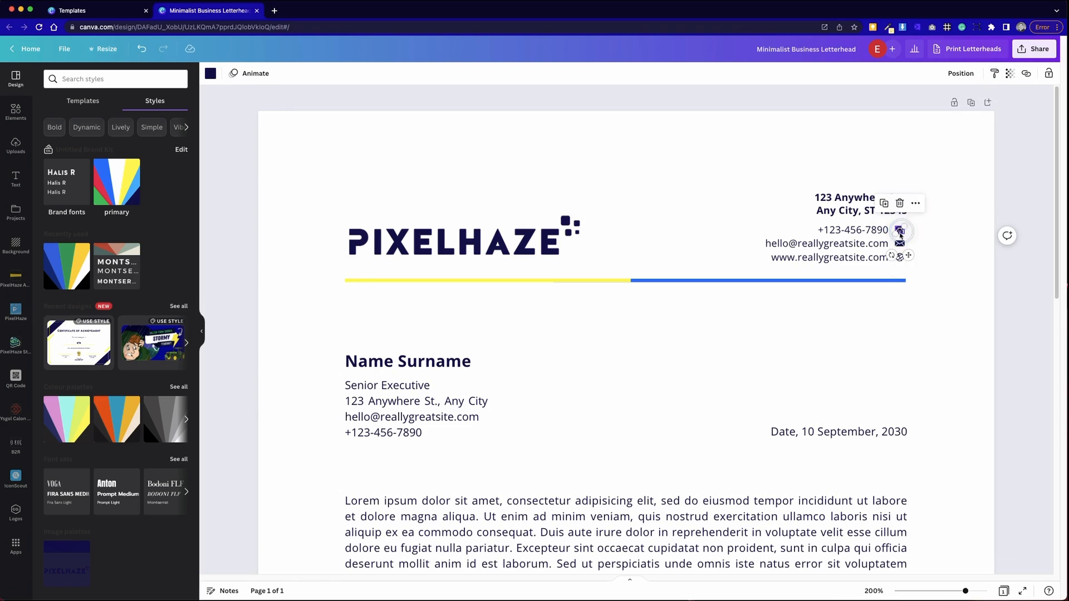
left_click(938, 273)
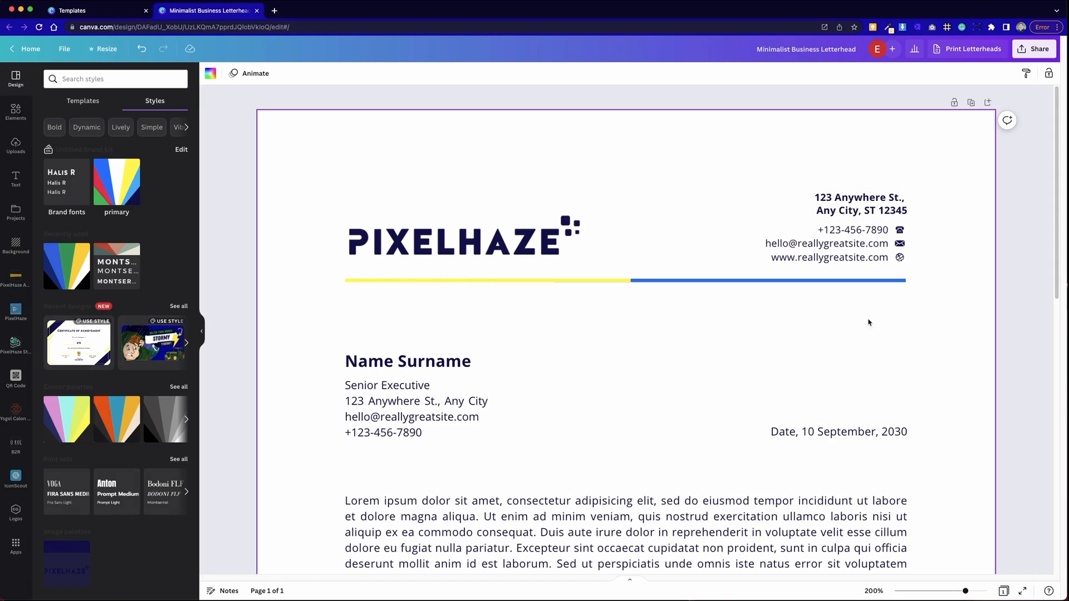
- Delete the bright blue footer rectangle at the bottom of the page
scroll(720, 373, "down", 10)
scroll(721, 371, "up", 5)
scroll(721, 372, "up", 5)
scroll(522, 379, "down", 8)
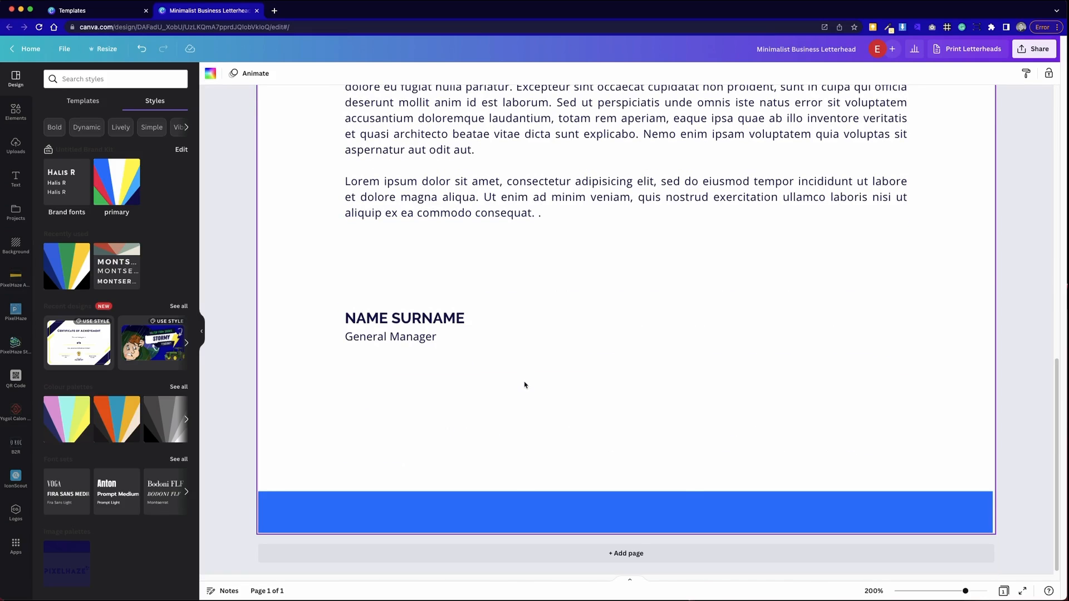
left_click(686, 499)
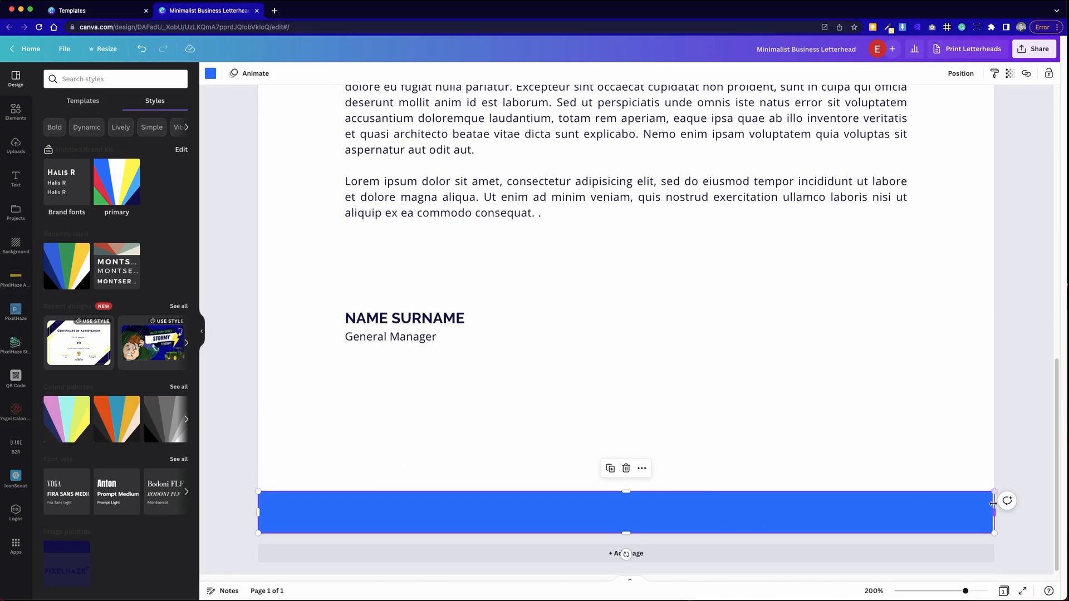
left_click_drag(627, 554, 643, 491)
key("Delete")
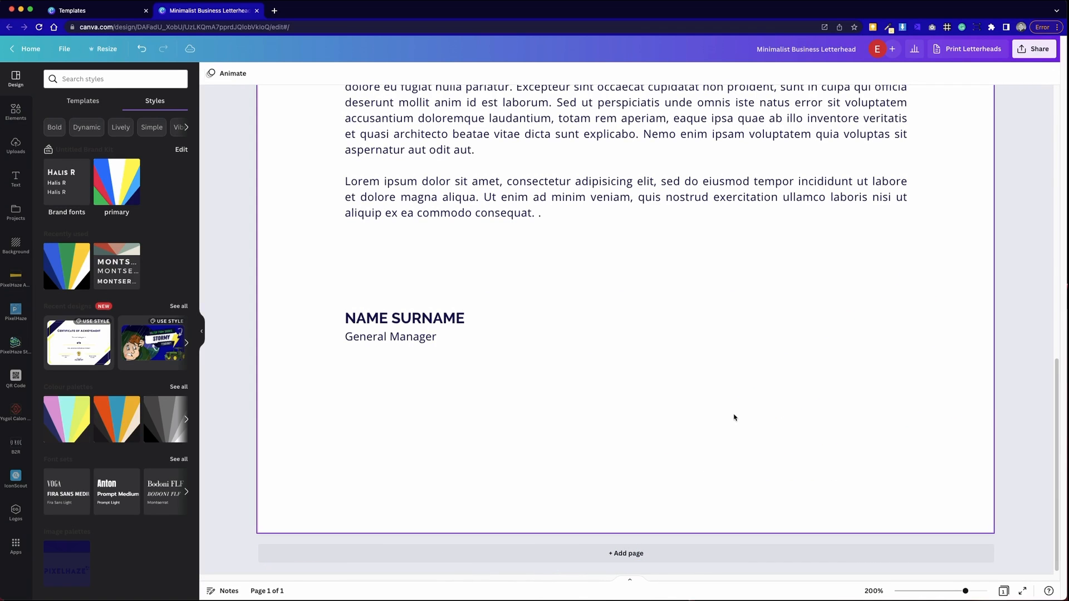
scroll(734, 417, "up", 10)
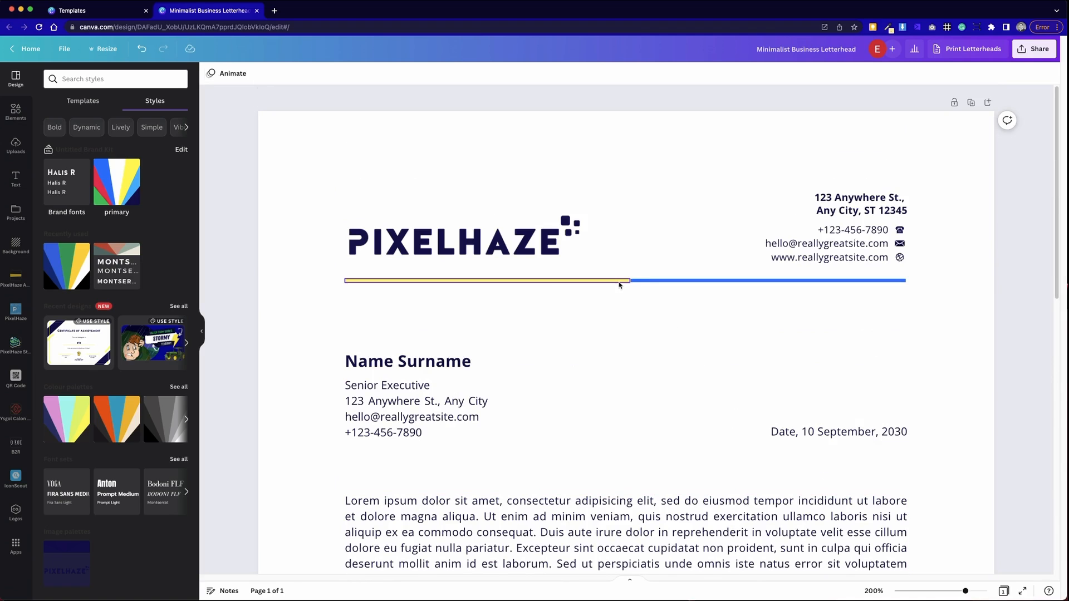
- Duplicate the yellow-and-blue divider line and move the copy below the General Manager signature
left_click(619, 280)
left_click(649, 282, "shift")
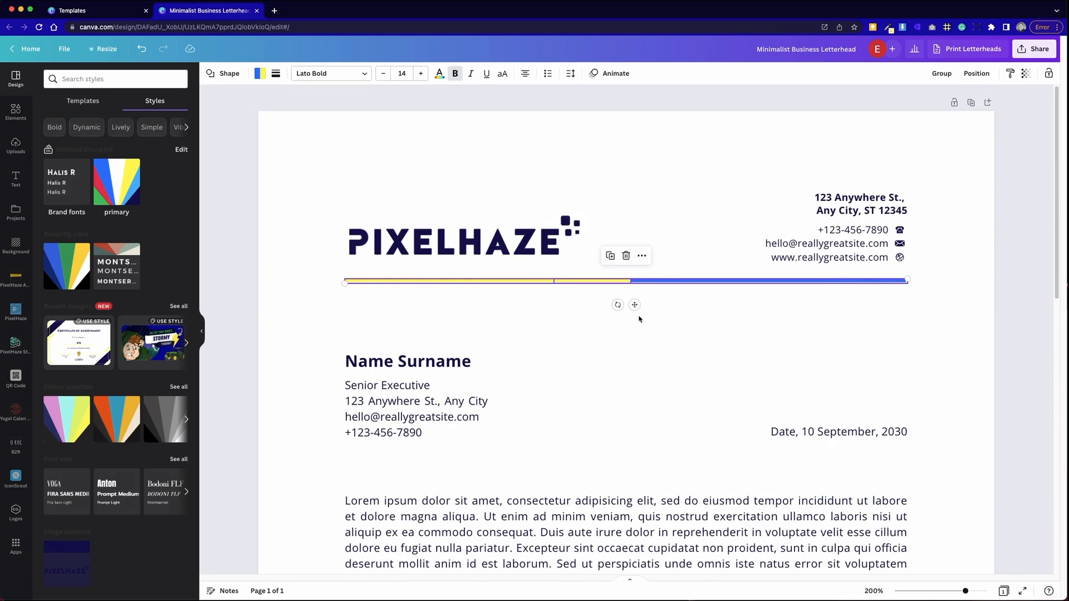
key("super+d")
scroll(635, 218, "down", 2)
left_click_drag(636, 212, 623, 435)
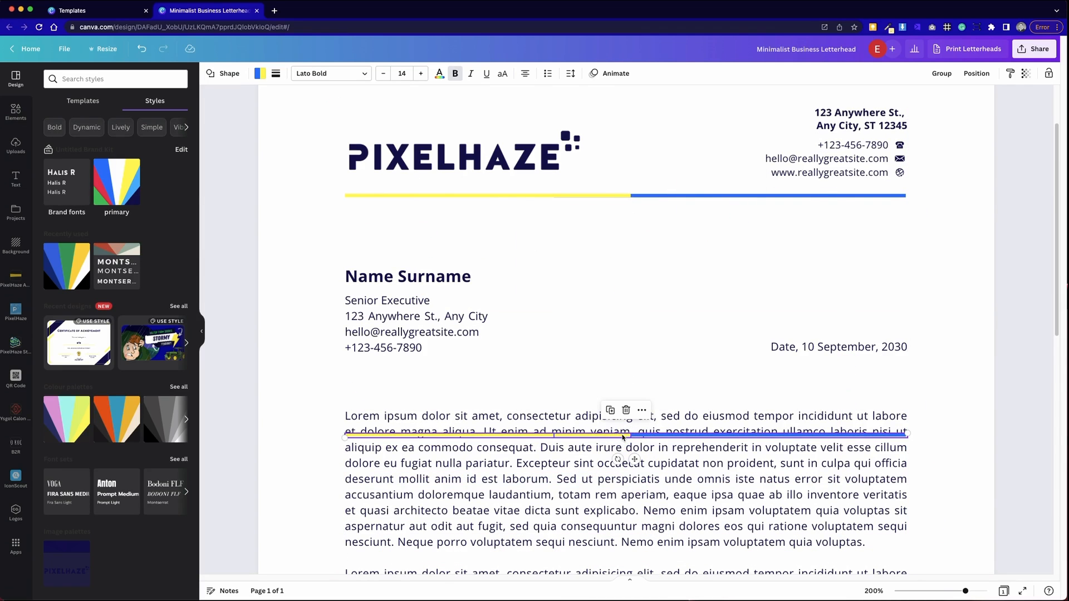
key("super+0")
mouse_move(631, 317)
left_mouse_down()
mouse_move(614, 455)
mouse_move(633, 559)
left_mouse_up()
scroll(640, 501, "down", 3)
left_click_drag(652, 459, 649, 491)
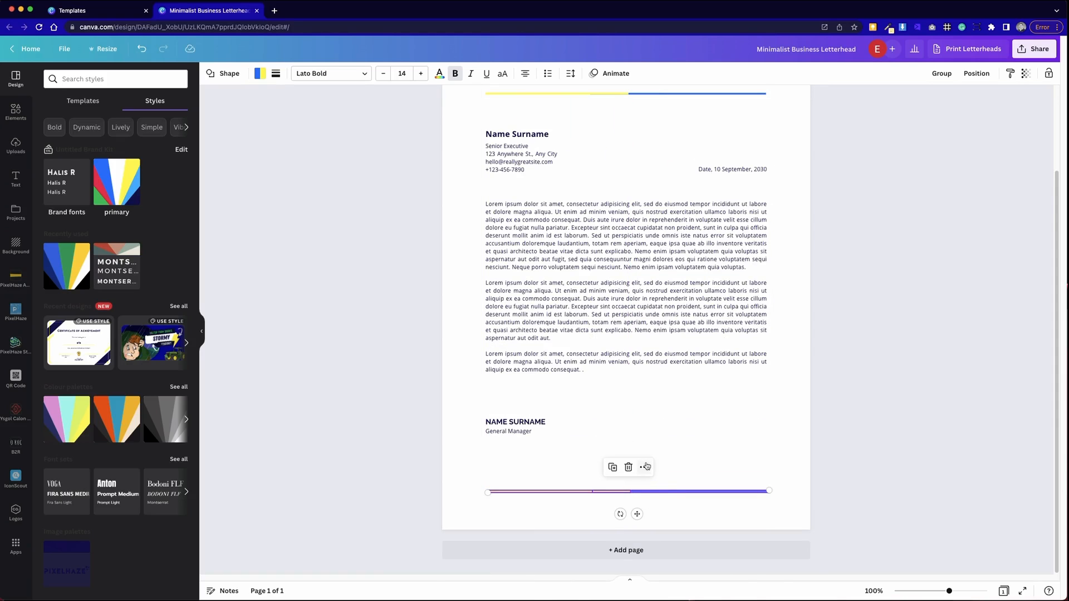
scroll(661, 450, "up", 2)
scroll(661, 452, "down", 2)
- Rotate the bottom copy of the line to -180°
left_click_drag(620, 514, 628, 474)
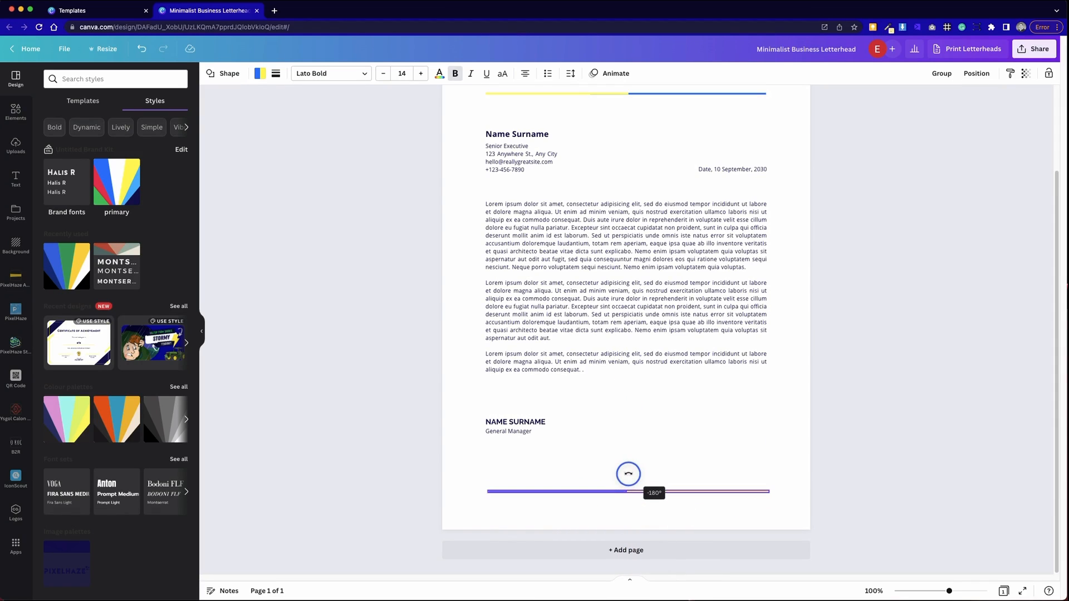
left_click_drag(629, 474, 628, 474)
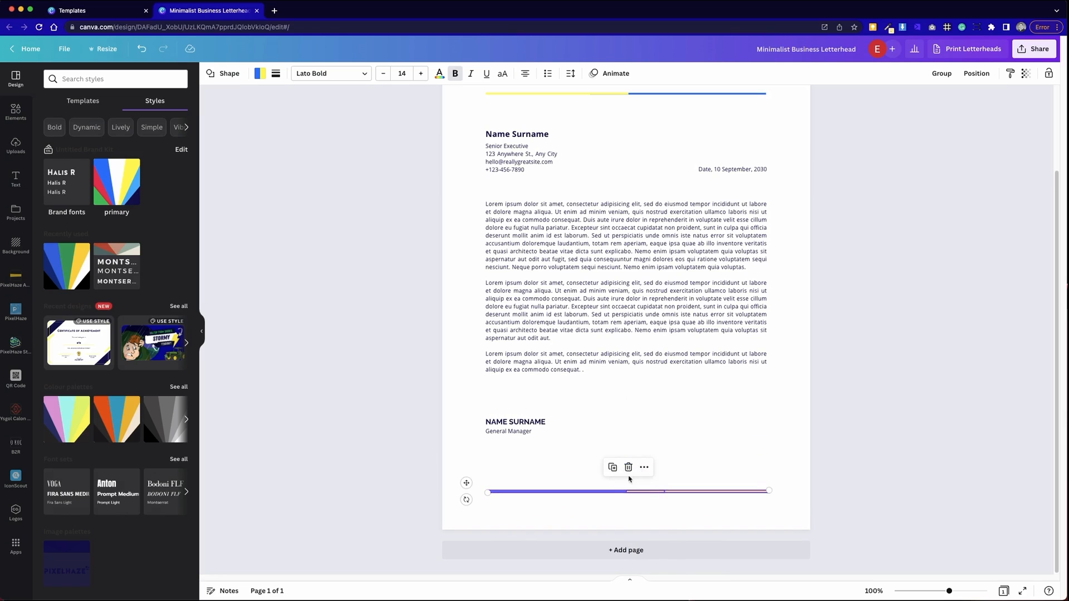
left_click(792, 444)
scroll(507, 460, "up", 2)
scroll(507, 461, "down", 2)
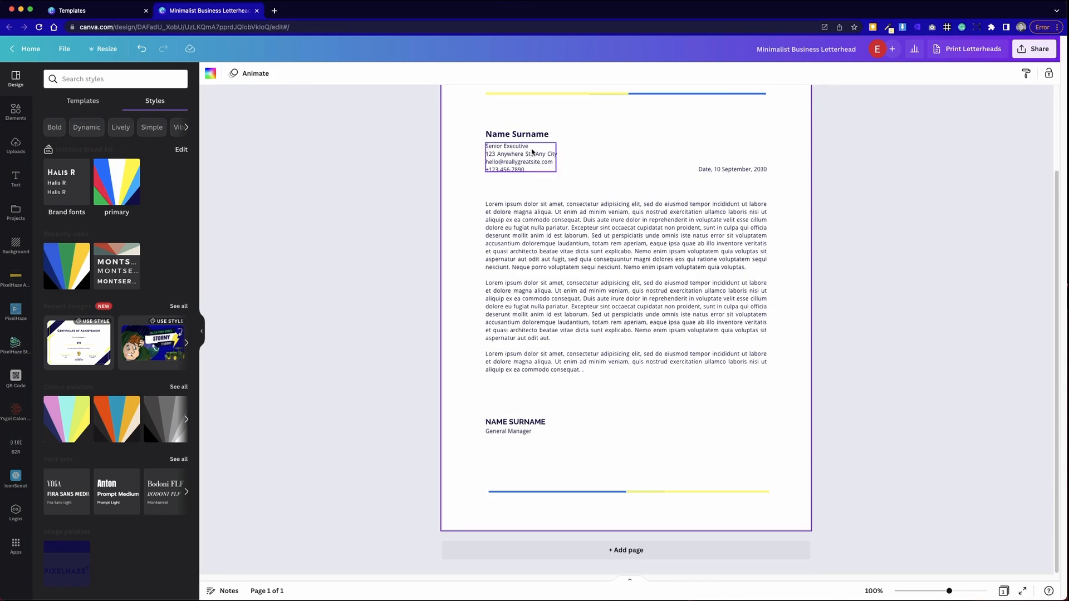
scroll(534, 156, "up", 2)
scroll(723, 448, "down", 2)
scroll(698, 403, "up", 2)
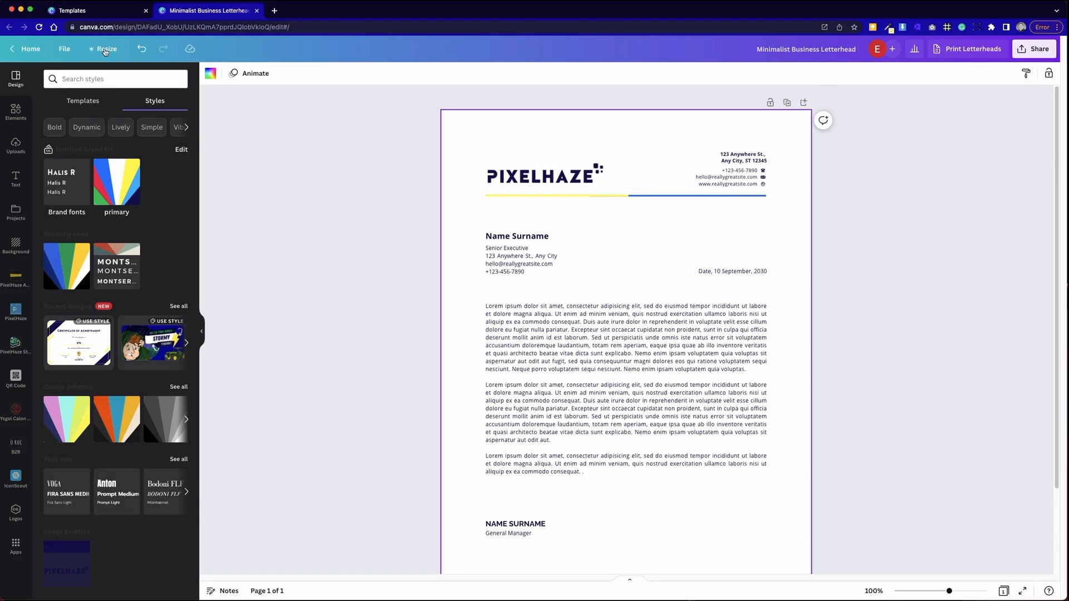
- In the templates browser, look through the template author's profile page
left_click(109, 9)
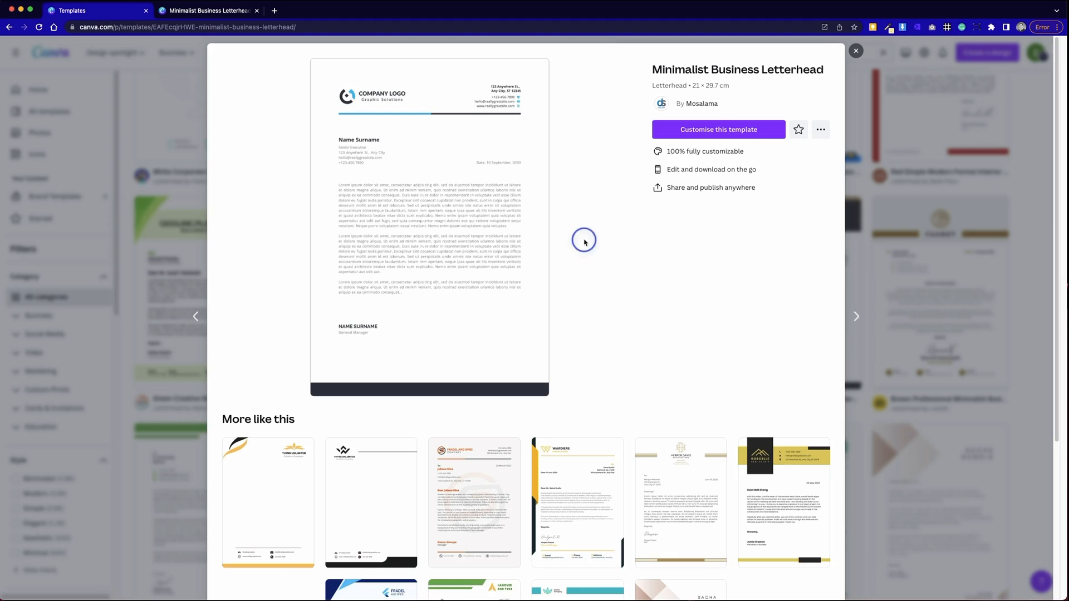
left_click(703, 103)
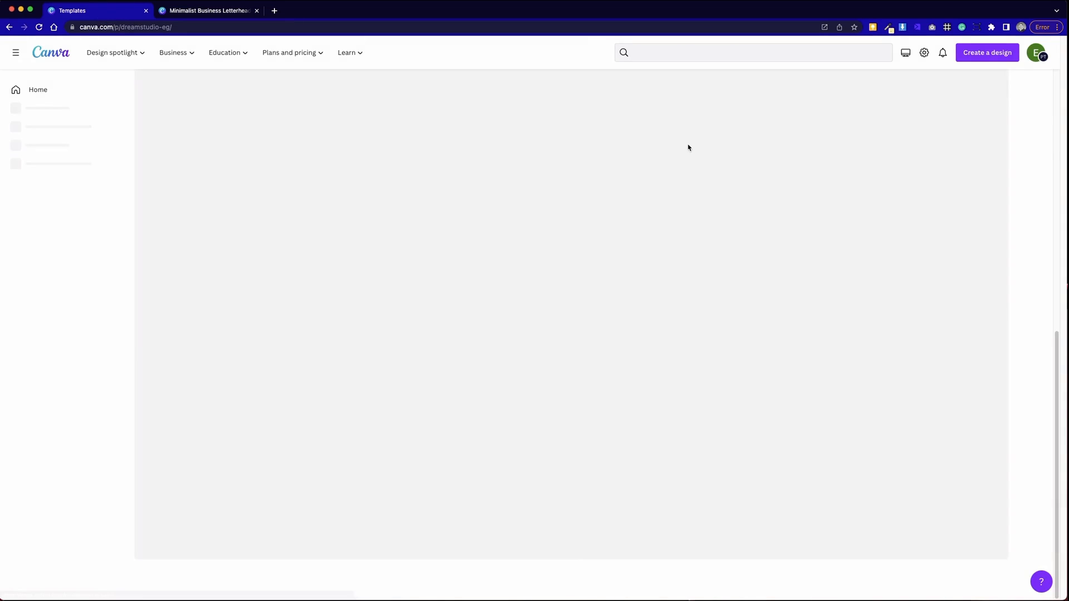
scroll(529, 487, "down", 8)
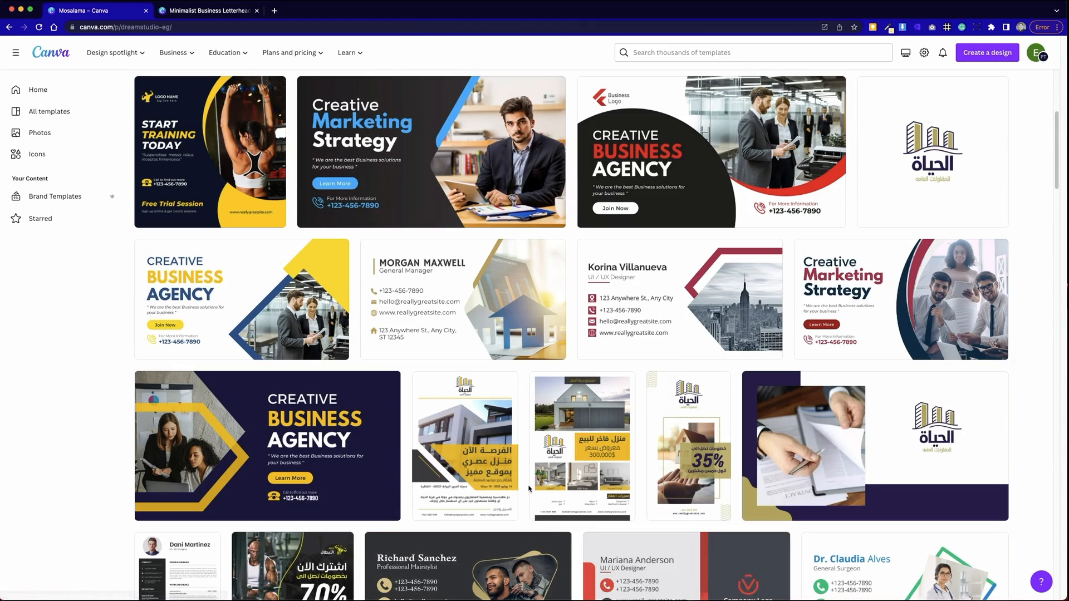
scroll(529, 490, "down", 7)
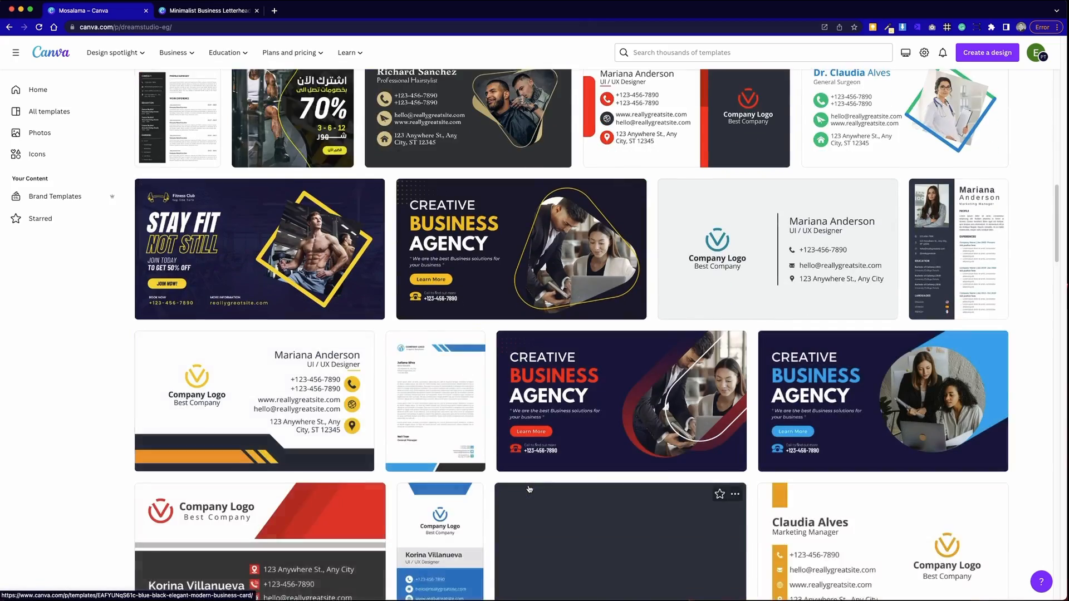
scroll(529, 489, "down", 7)
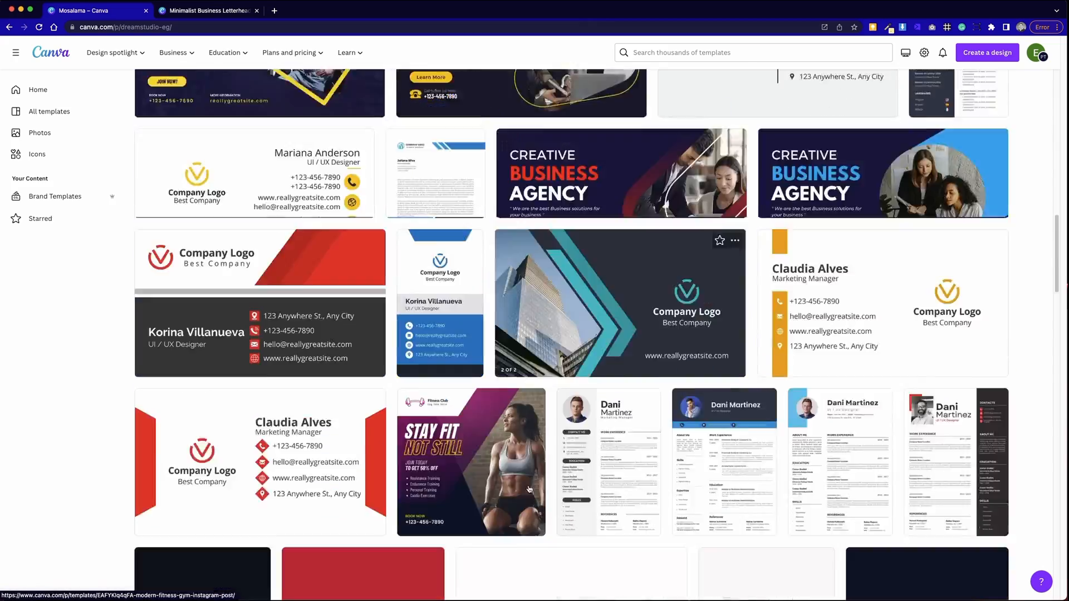
scroll(529, 489, "up", 20)
- Search templates for 'business card' and create a blank Business card design
left_click(765, 47)
type("business card")
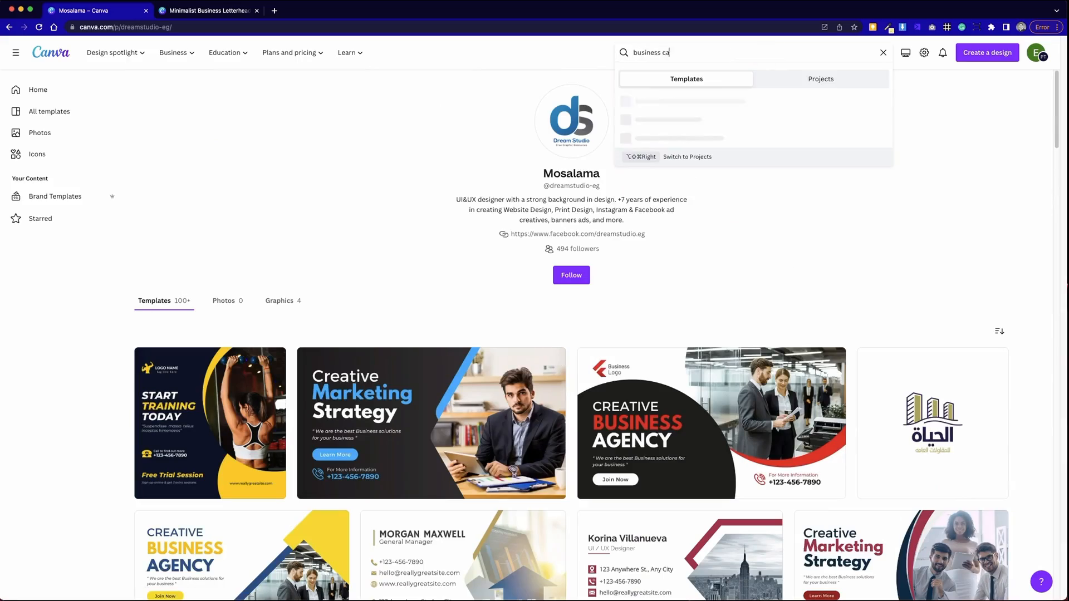
key("Return")
scroll(481, 402, "down", 15)
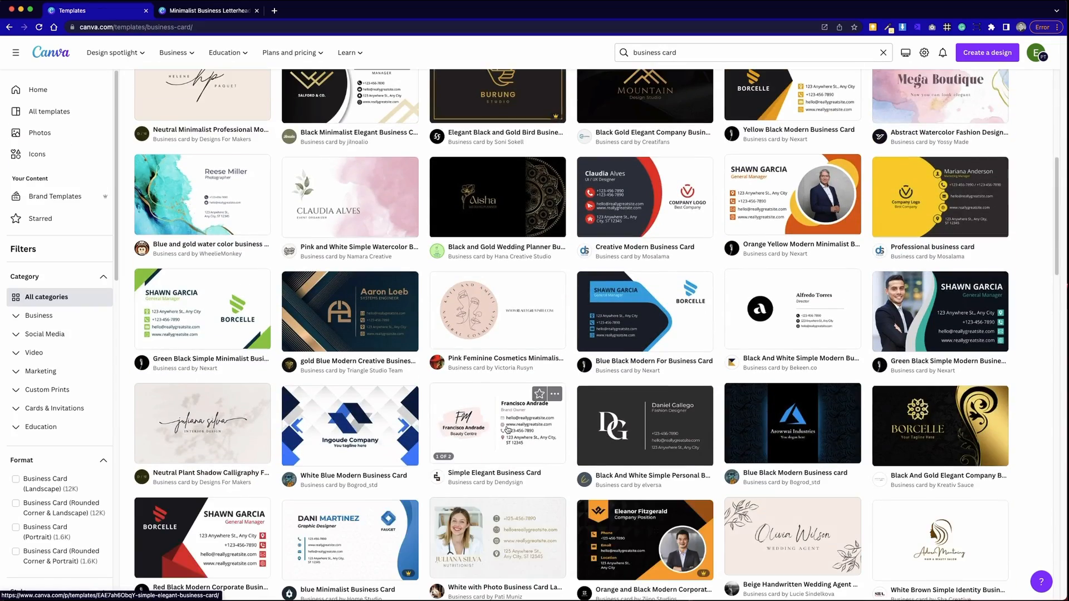
scroll(507, 429, "up", 12)
scroll(508, 430, "up", 5)
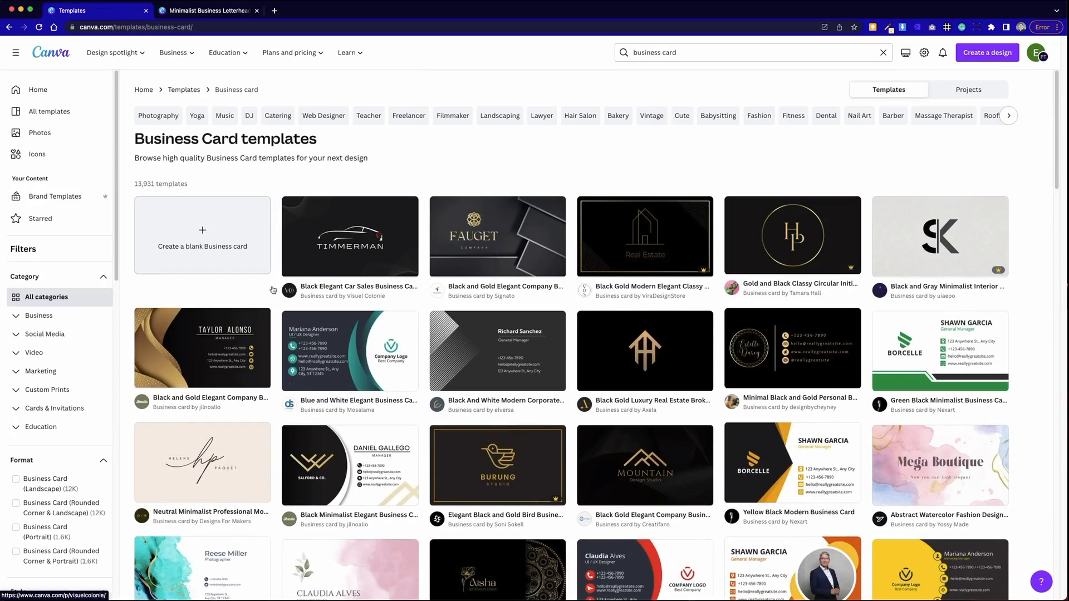
left_click(242, 251)
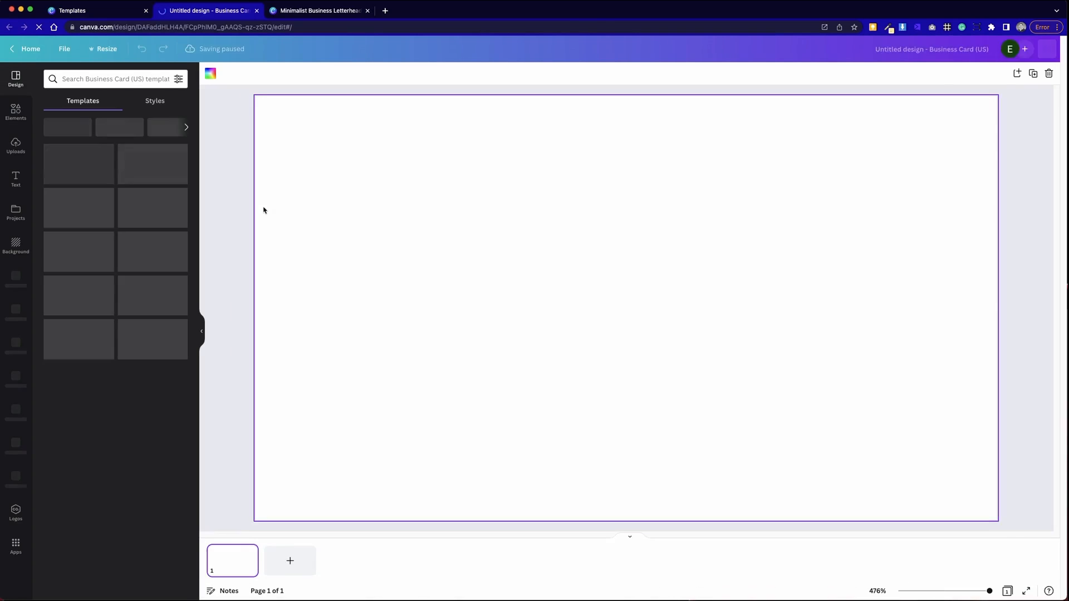
- Copy the letterhead header with logo, contacts and lines onto the blank business card
left_click(310, 12)
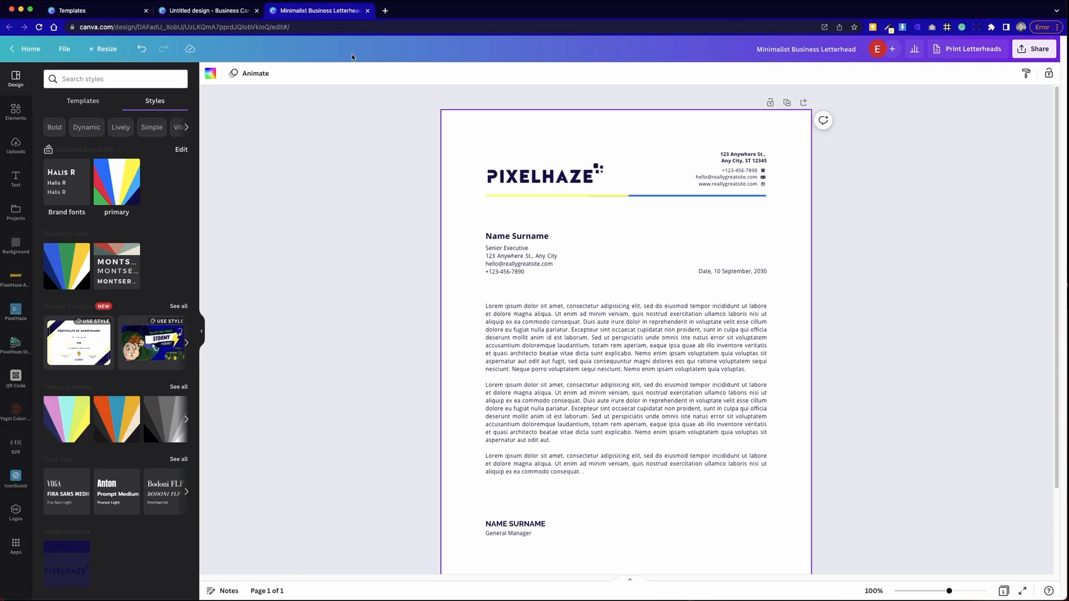
left_click_drag(473, 165, 776, 217)
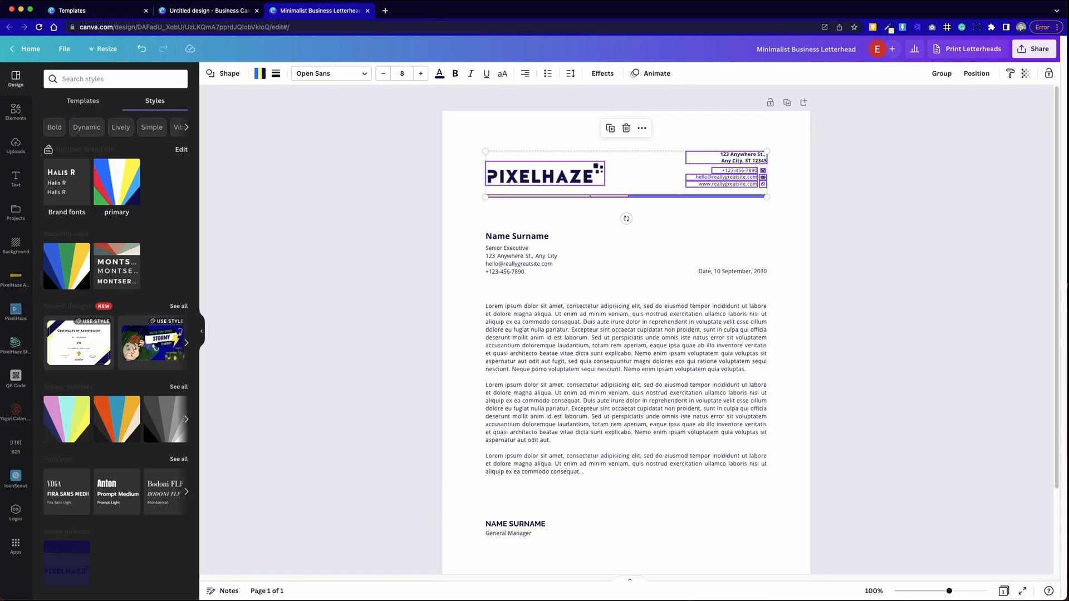
left_click(194, 12)
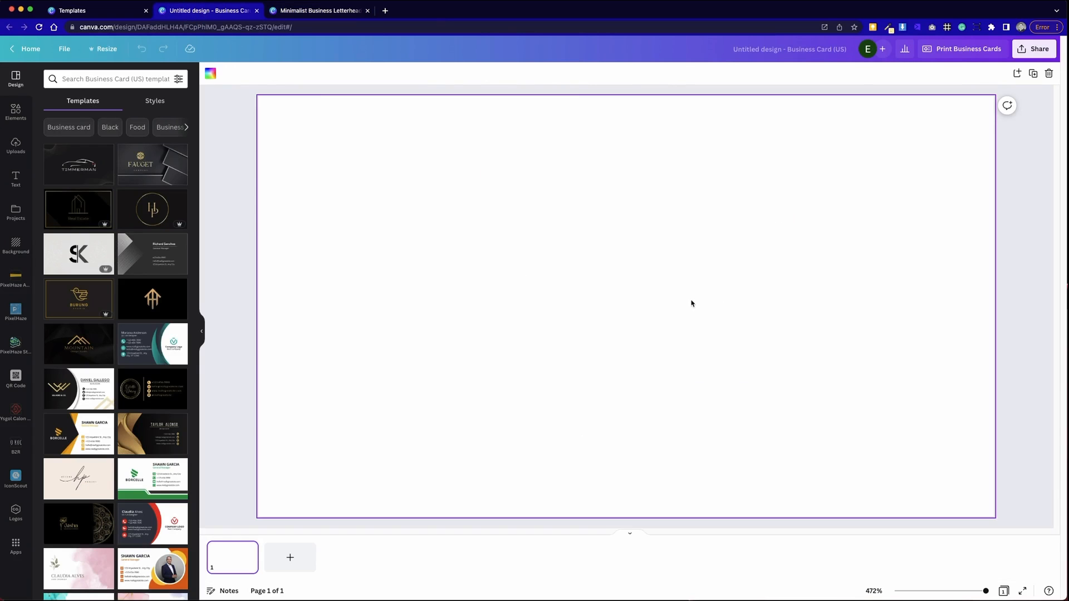
key("cmd+v")
left_click(659, 340)
- Move the yellow-and-blue lines to the card's bottom edge, raised slightly above it
left_click_drag(684, 252, 637, 513)
left_click(623, 477)
left_click_drag(537, 474, 646, 538)
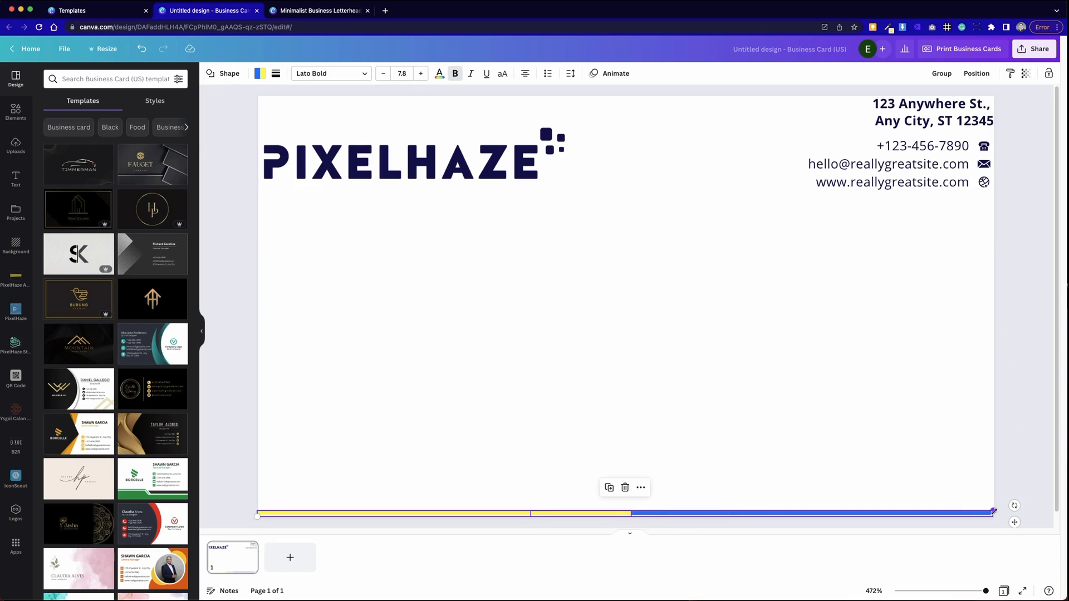
left_click(890, 407)
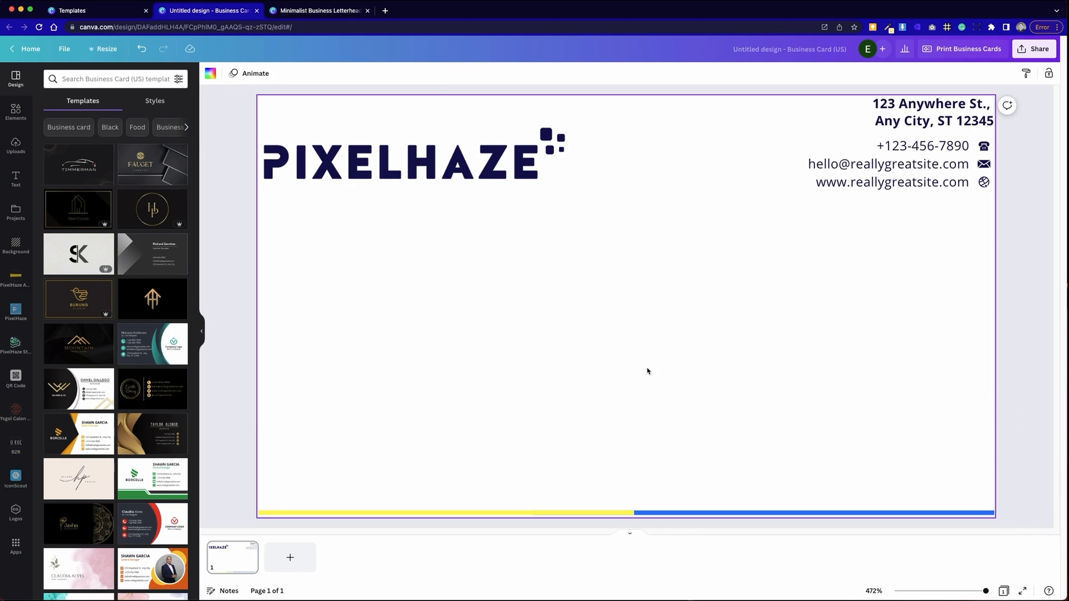
left_click_drag(608, 482, 670, 534)
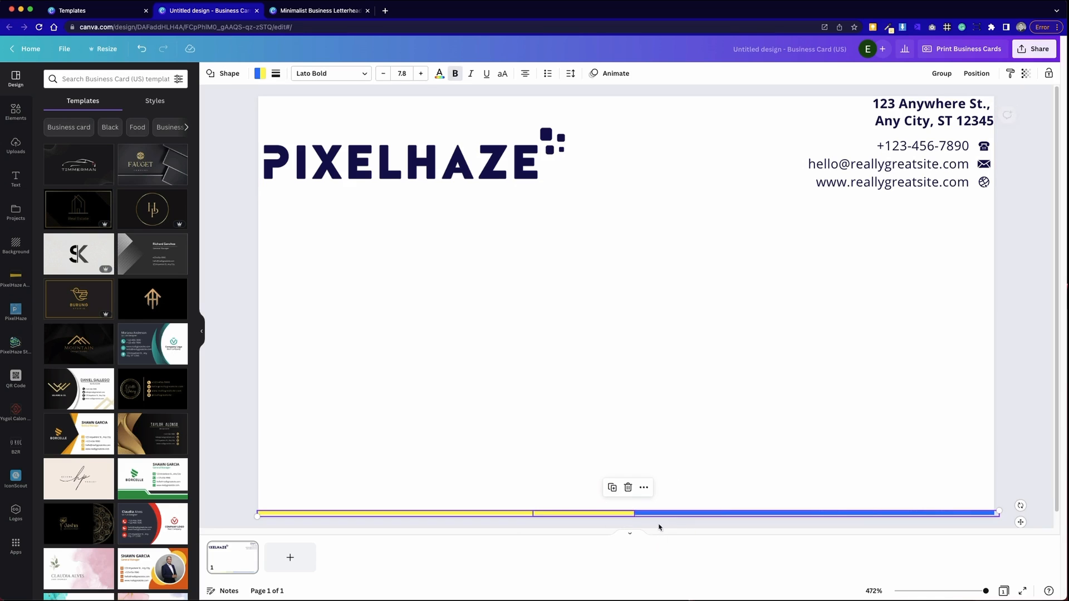
left_click_drag(556, 516, 556, 497)
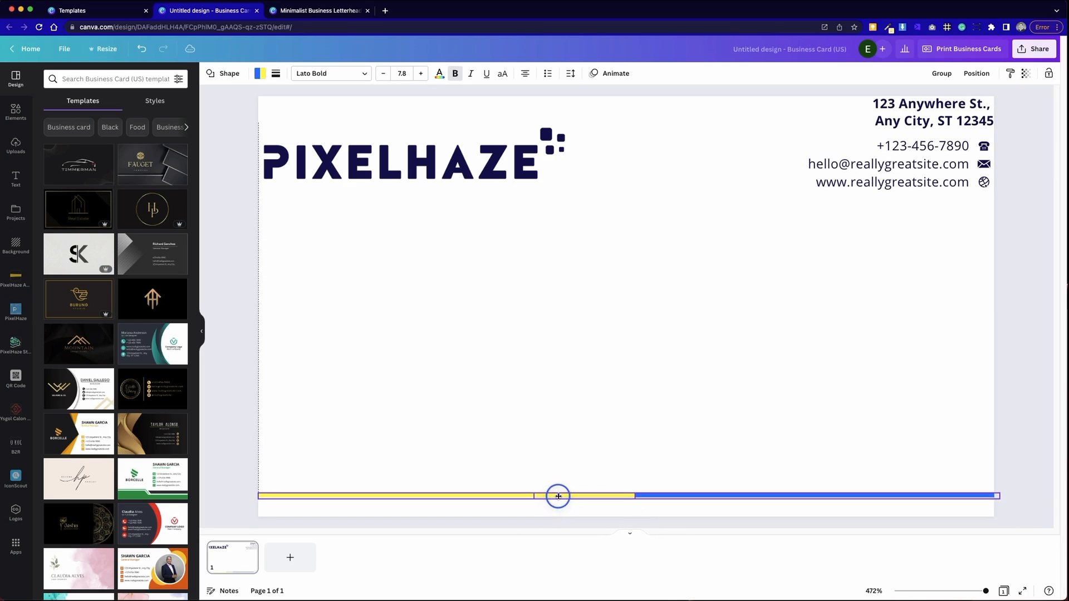
- Try layouts for logo and contacts, then settle the PIXELHAZE logo at the top-left
left_click(582, 401)
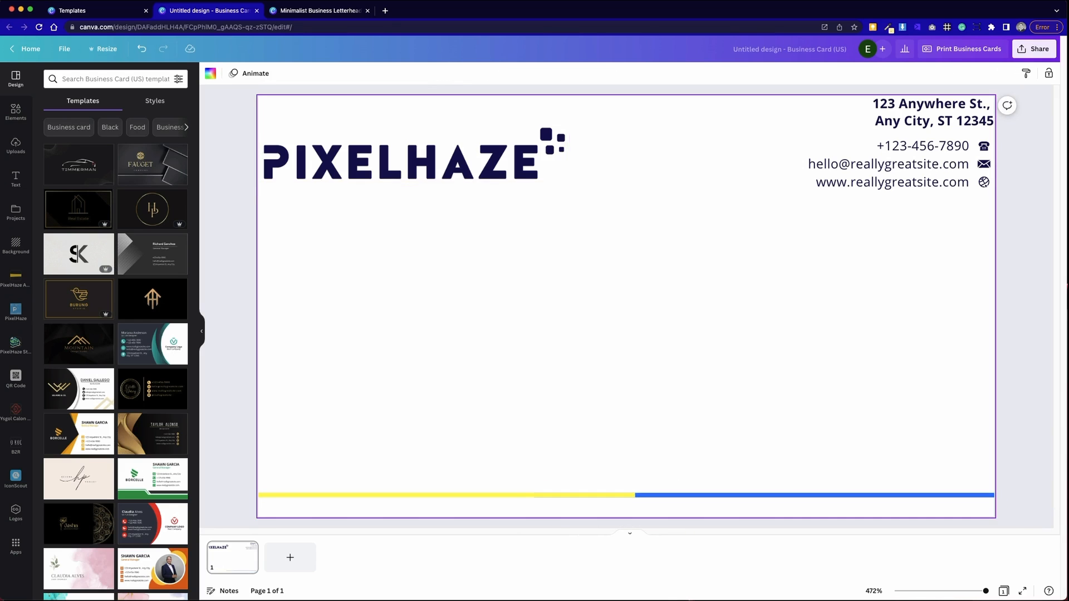
left_click_drag(460, 166, 482, 458)
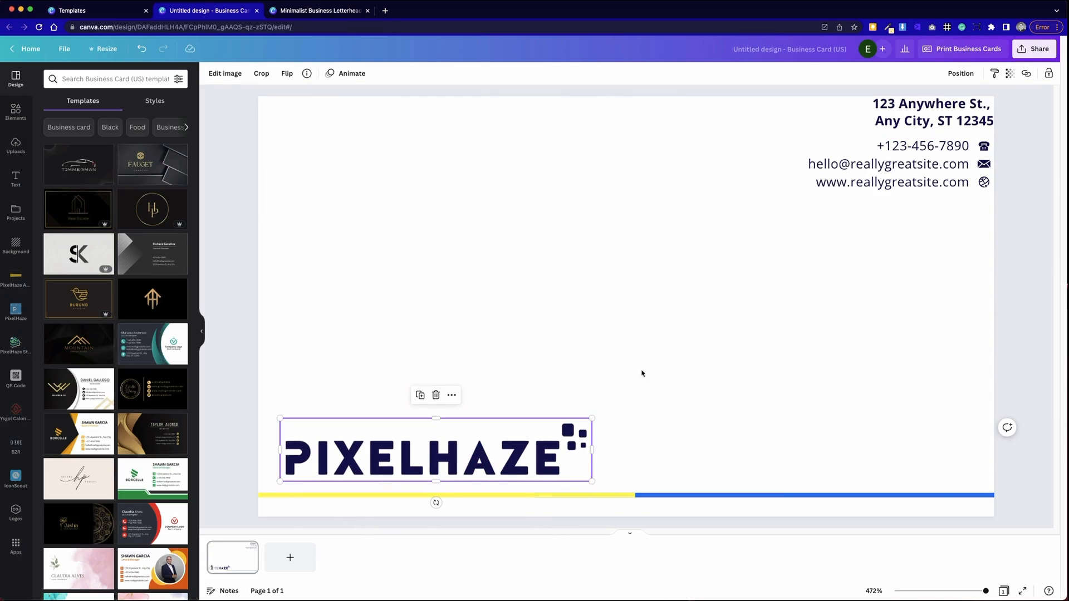
left_click(583, 401)
left_click_drag(880, 256, 913, 162)
left_click(856, 291)
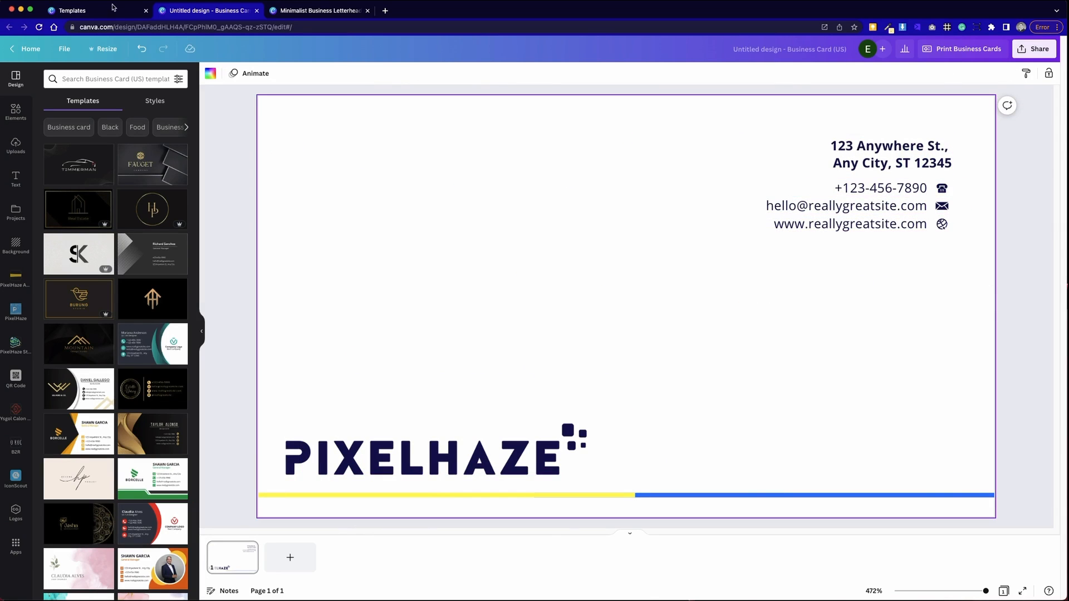
left_click(339, 16)
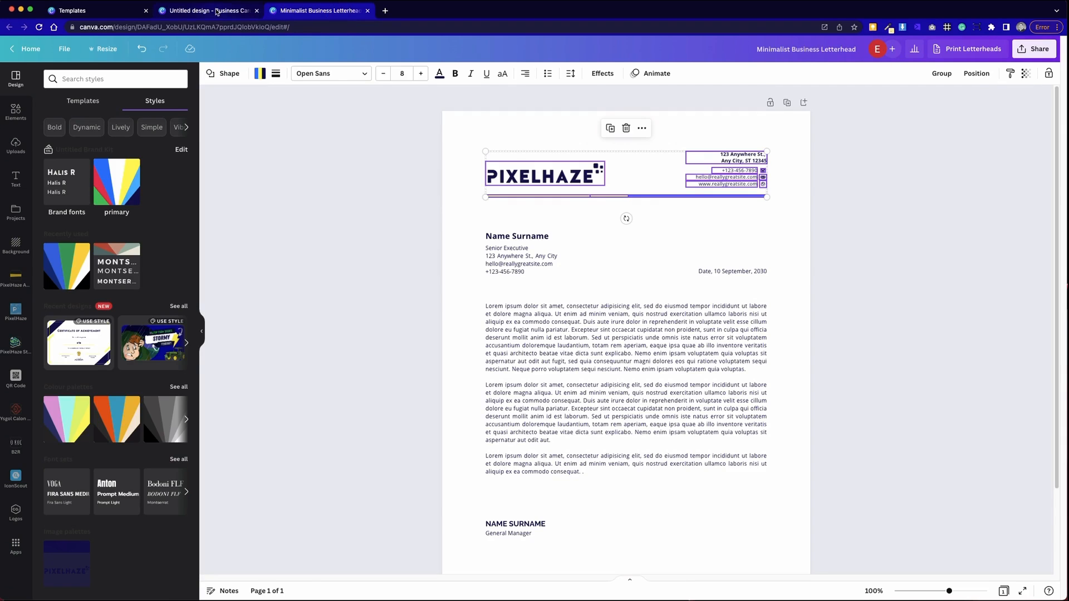
left_click(217, 12)
left_click_drag(521, 445, 542, 167)
- Move the contact details block to the bottom-right and enlarge it to size 7
left_click_drag(794, 281, 955, 173)
left_click_drag(929, 162, 928, 403)
left_click(255, 210)
left_click_drag(763, 362, 971, 484)
left_click_drag(746, 334, 891, 484)
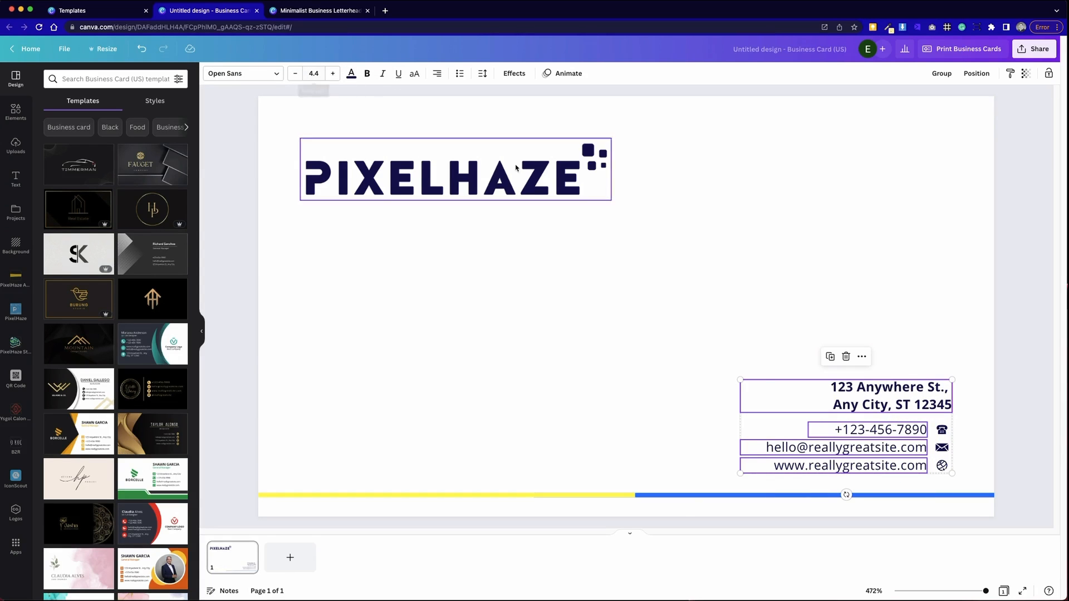
left_click_drag(739, 380, 613, 339)
- Place the globe, envelope and phone icons beside the website, email and phone lines
left_click(622, 401)
left_click_drag(565, 309, 926, 399)
left_click(955, 419)
left_click(963, 410)
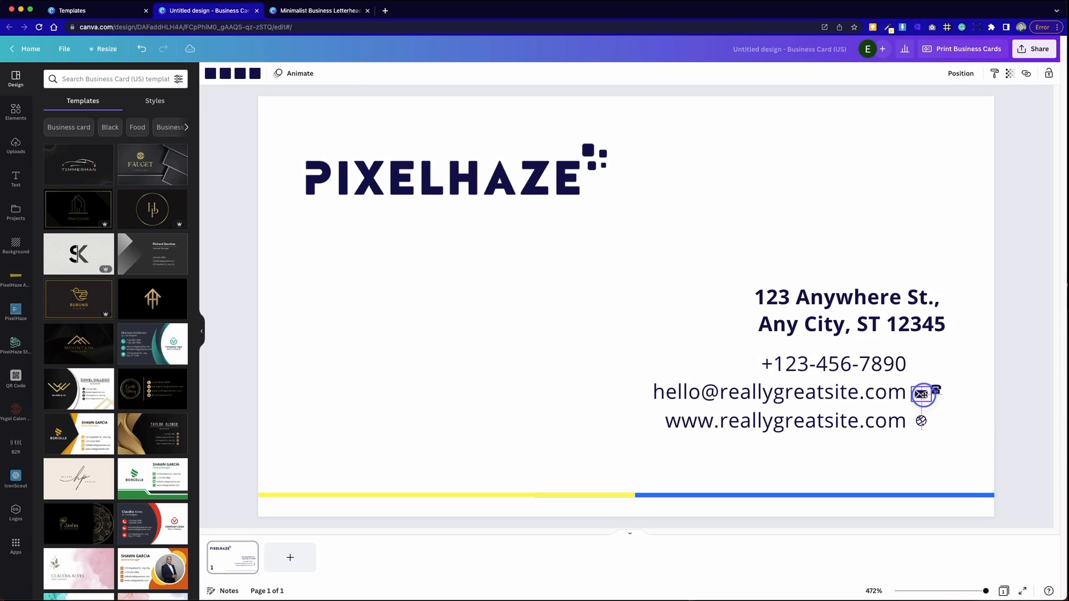
left_click_drag(923, 393, 923, 366)
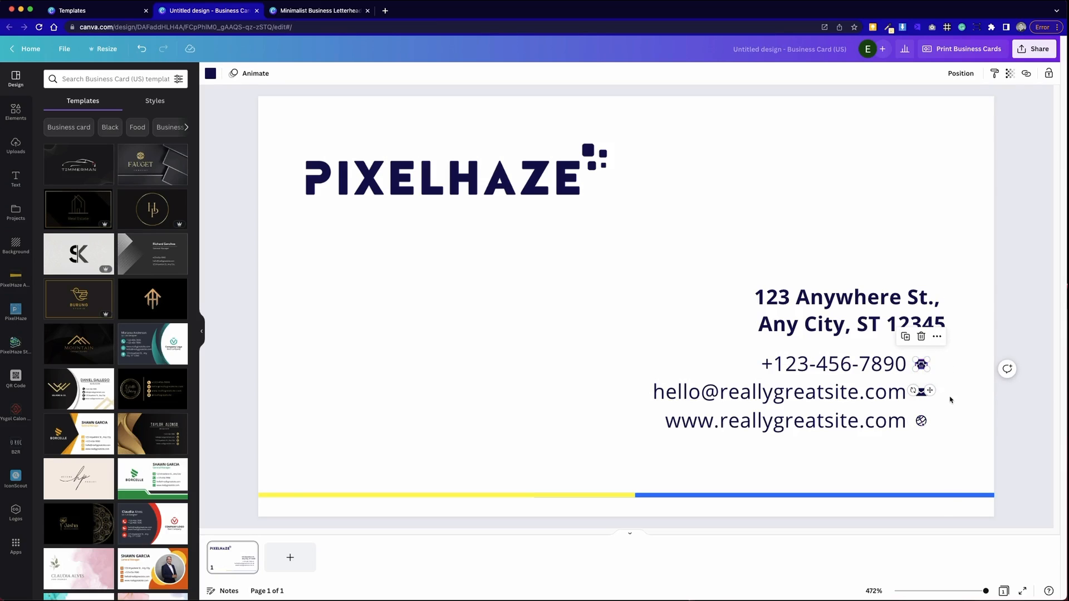
left_click(949, 397)
- Move the contact lines and their icons together toward the card's lower right
left_click_drag(611, 286, 954, 442)
left_click_drag(824, 310, 838, 335)
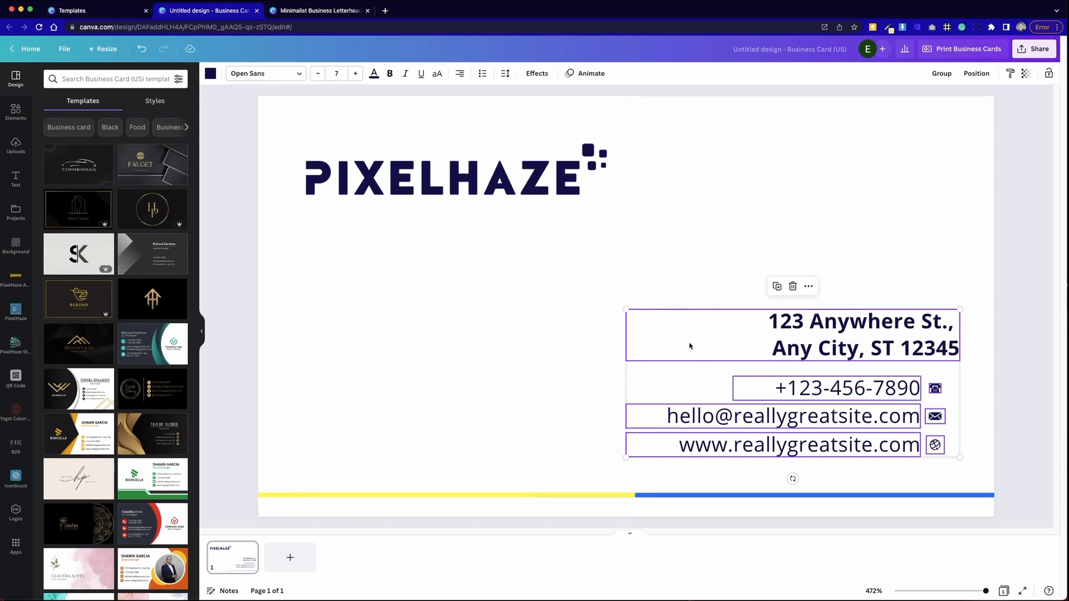
left_click(511, 351)
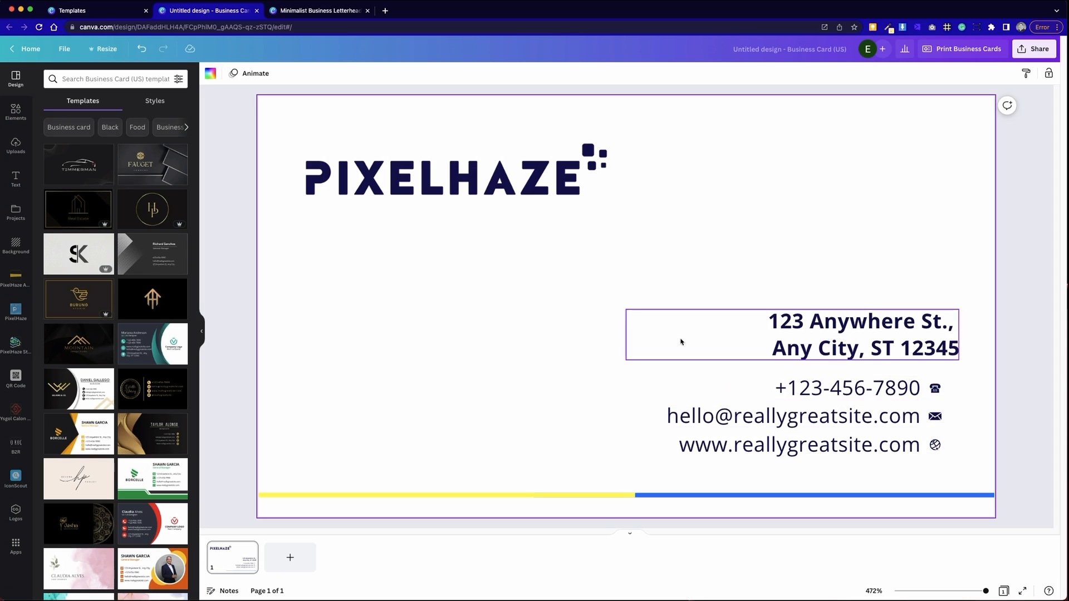
left_click(158, 101)
- Apply the Halis brand fonts to the business card, then to the Minimalist Business Letterhead
left_click(66, 182)
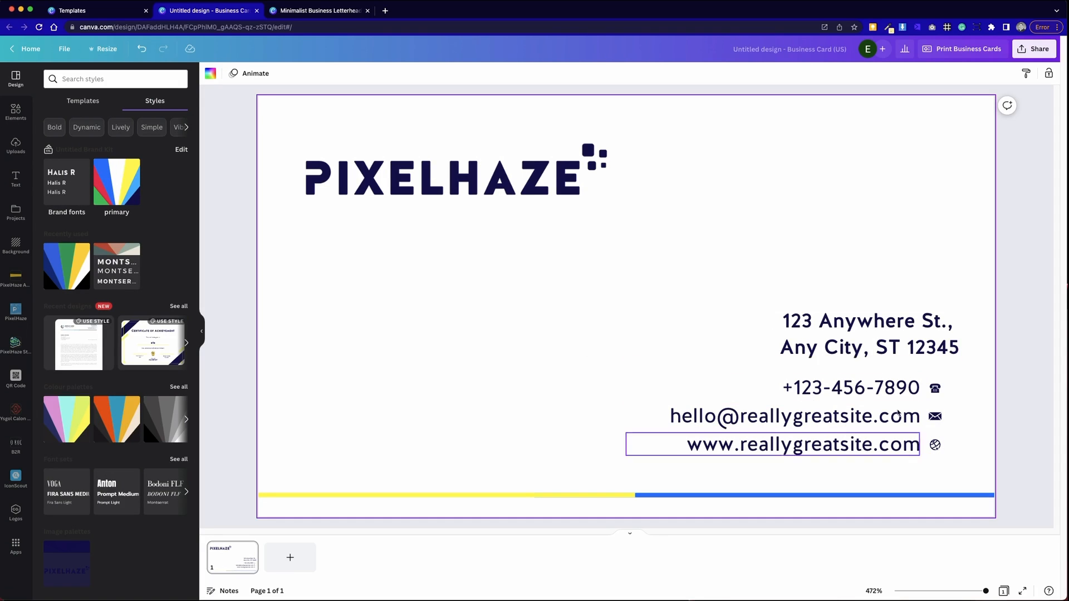
left_click(354, 10)
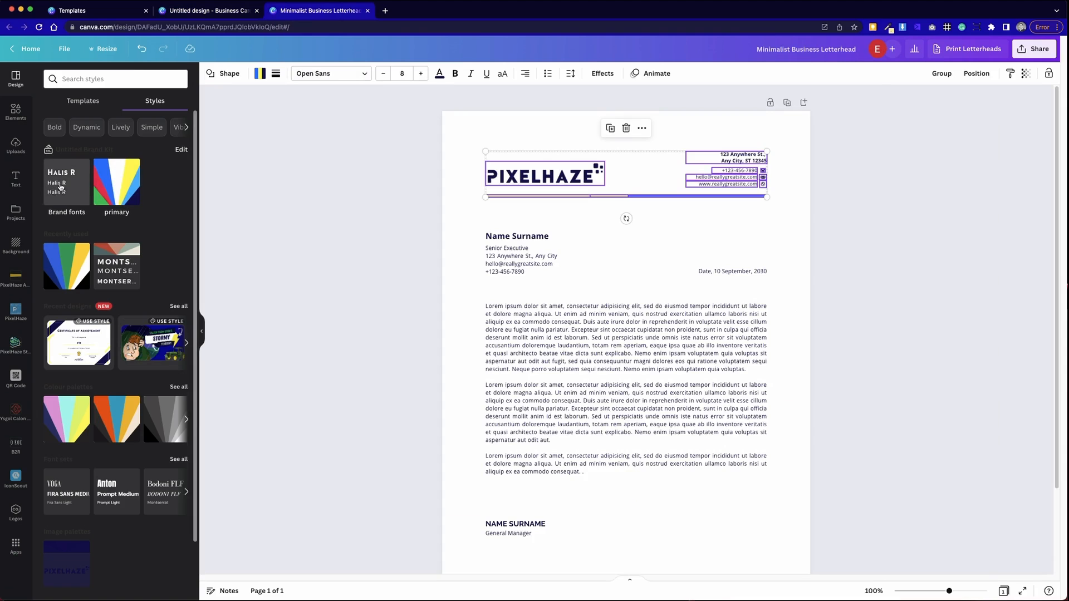
left_click(67, 182)
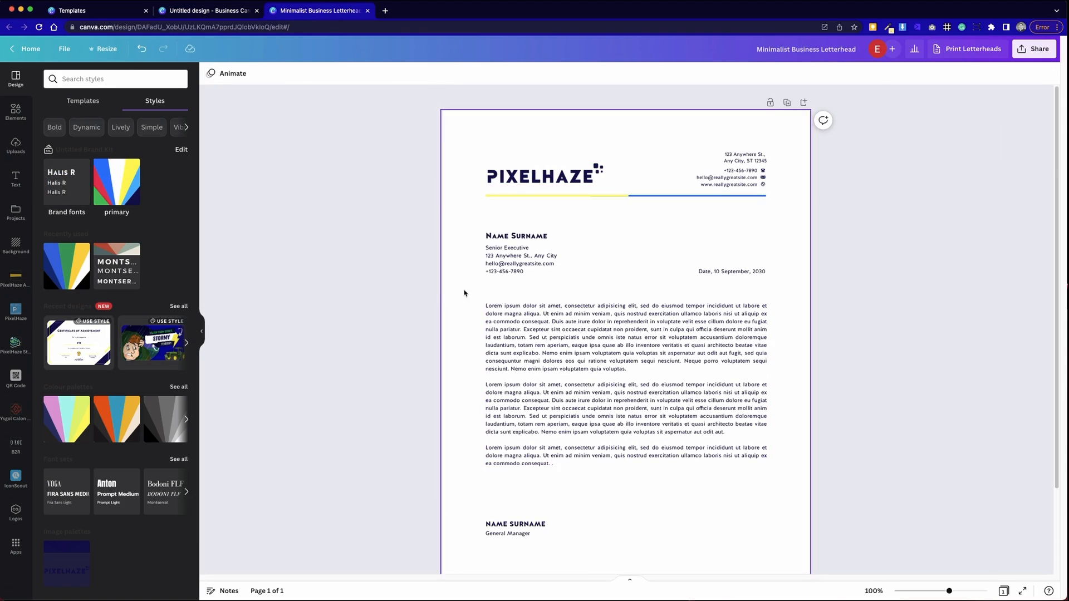
scroll(325, 313, "down", 3)
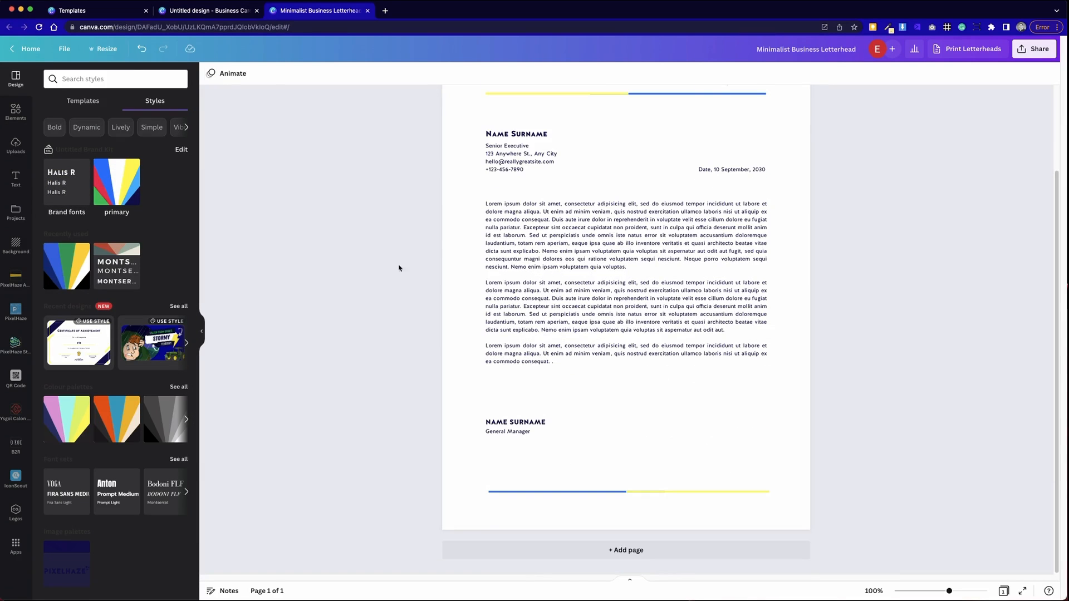
scroll(412, 266, "up", 3)
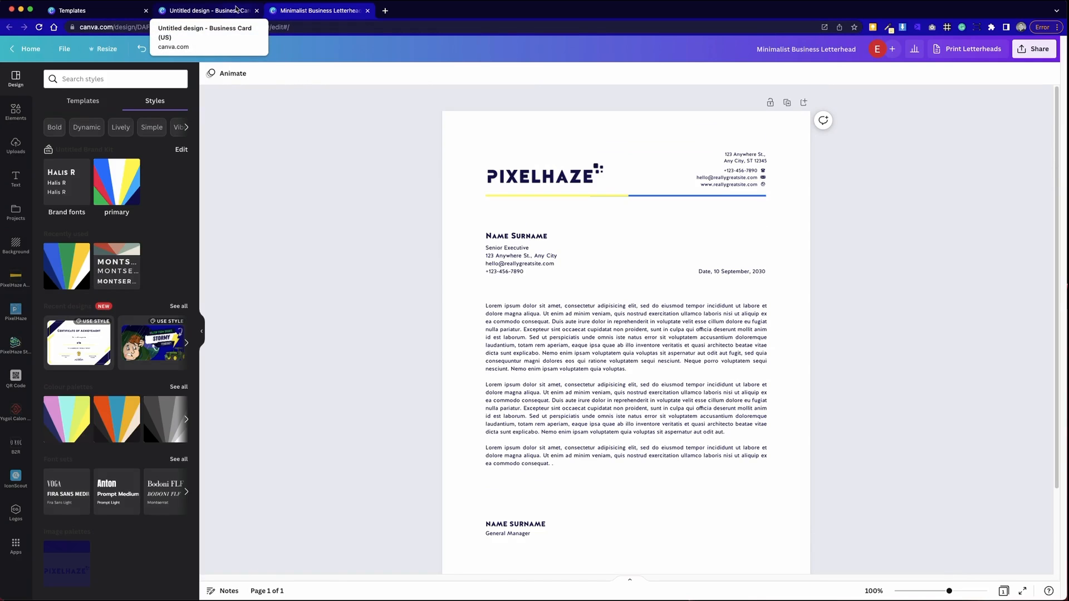
- Back on the business card, duplicate the address text, then delete the copy
left_click(236, 9)
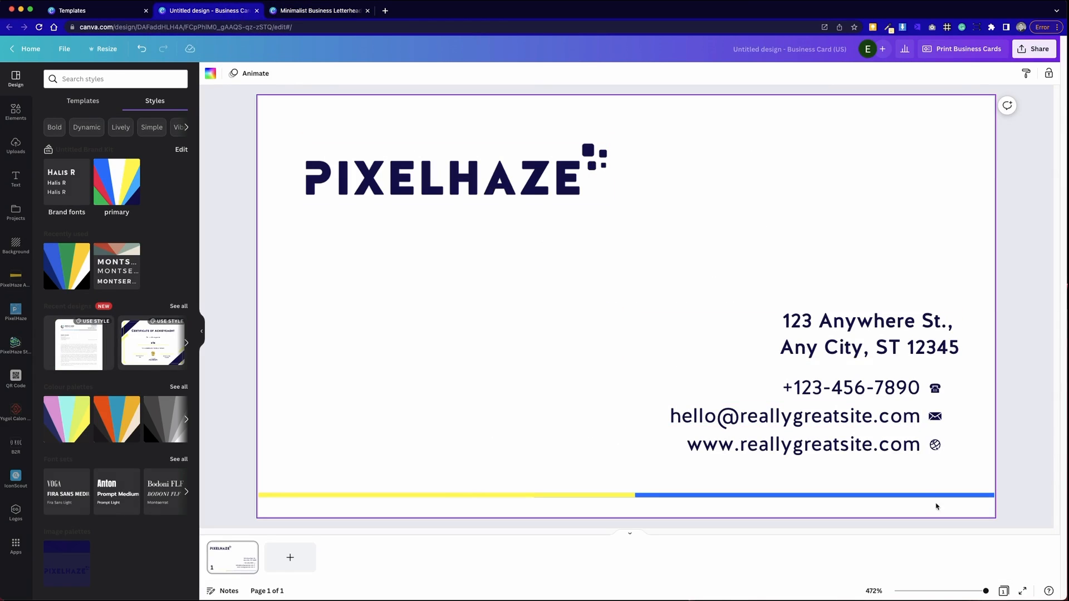
left_click(597, 327)
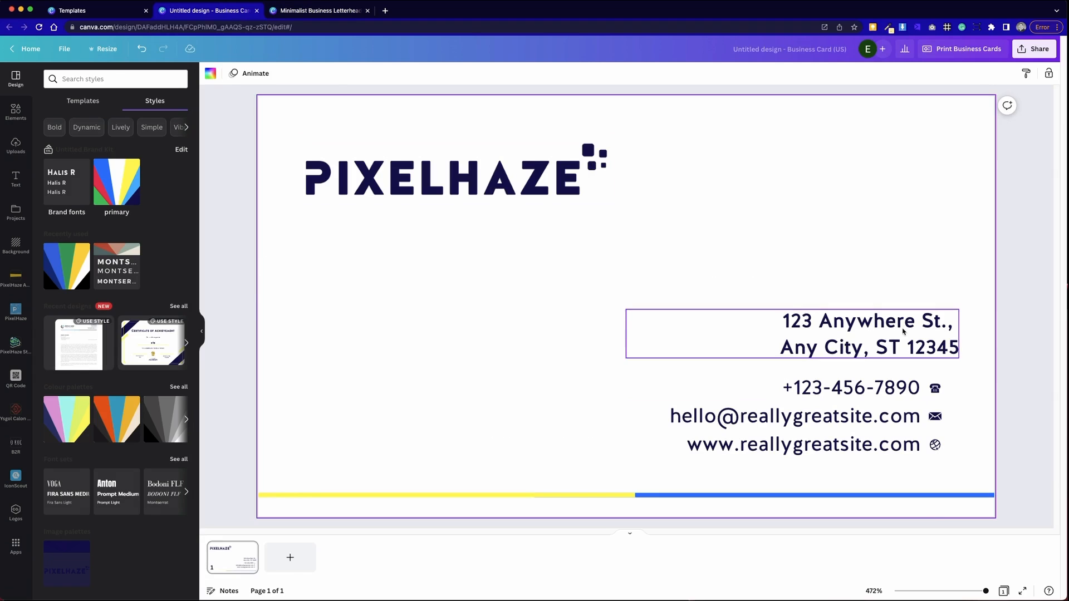
left_click(903, 331)
key("super+d")
left_click_drag(891, 383, 529, 310)
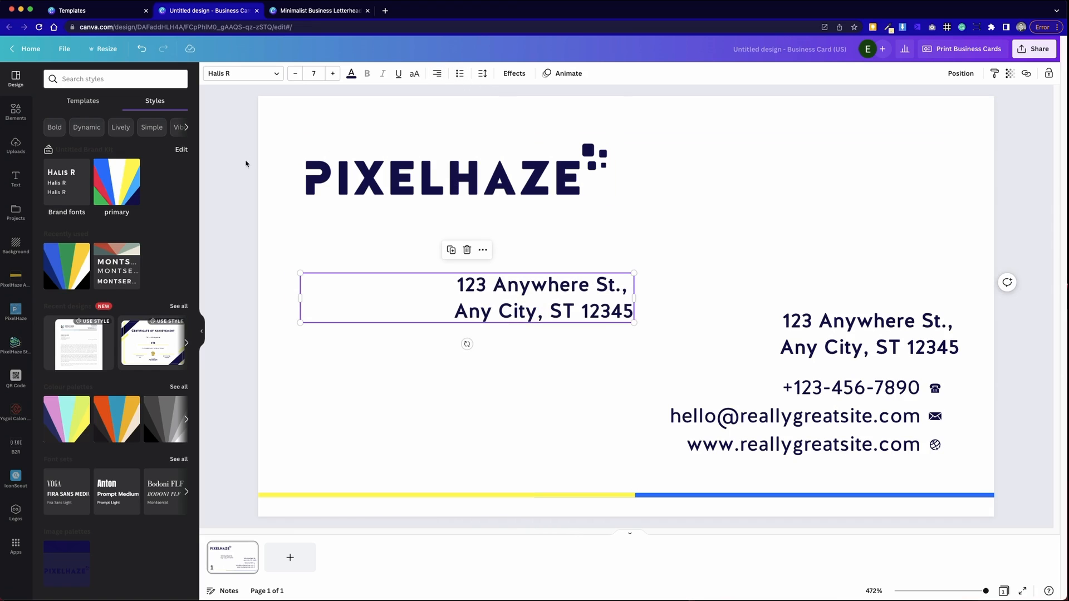
key("Delete")
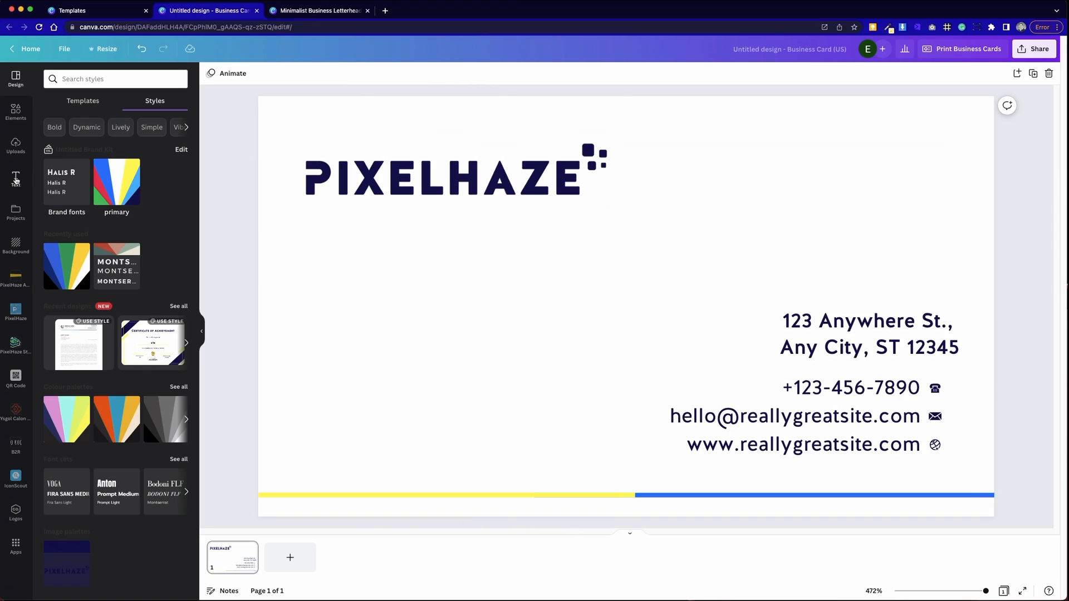
- Add a new heading to the card, shrink it and align it with the logo's left edge
left_click(15, 179)
left_click(113, 149)
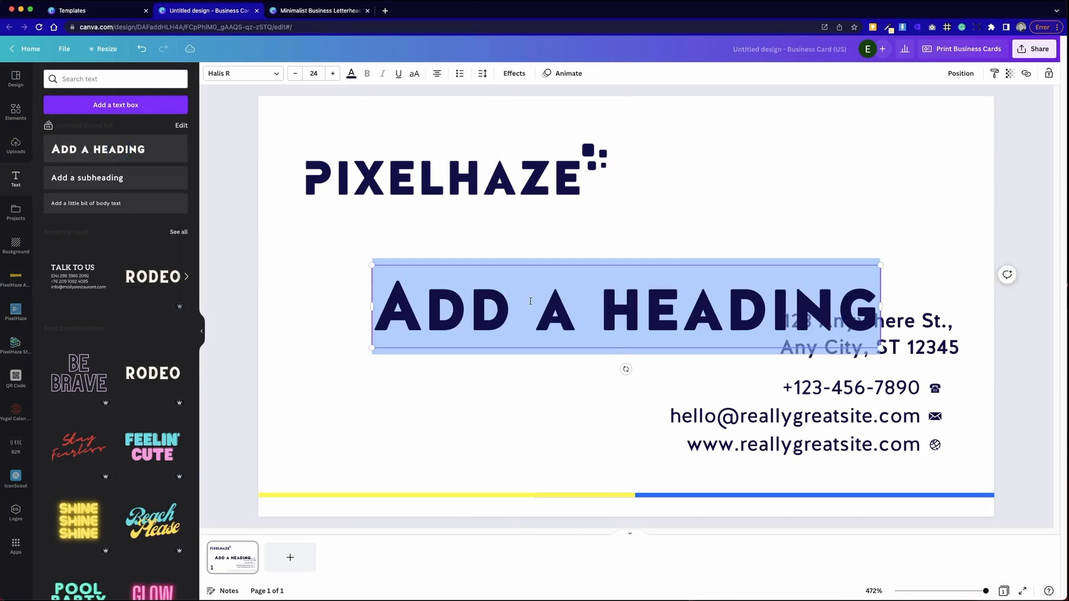
left_click_drag(882, 266, 525, 323)
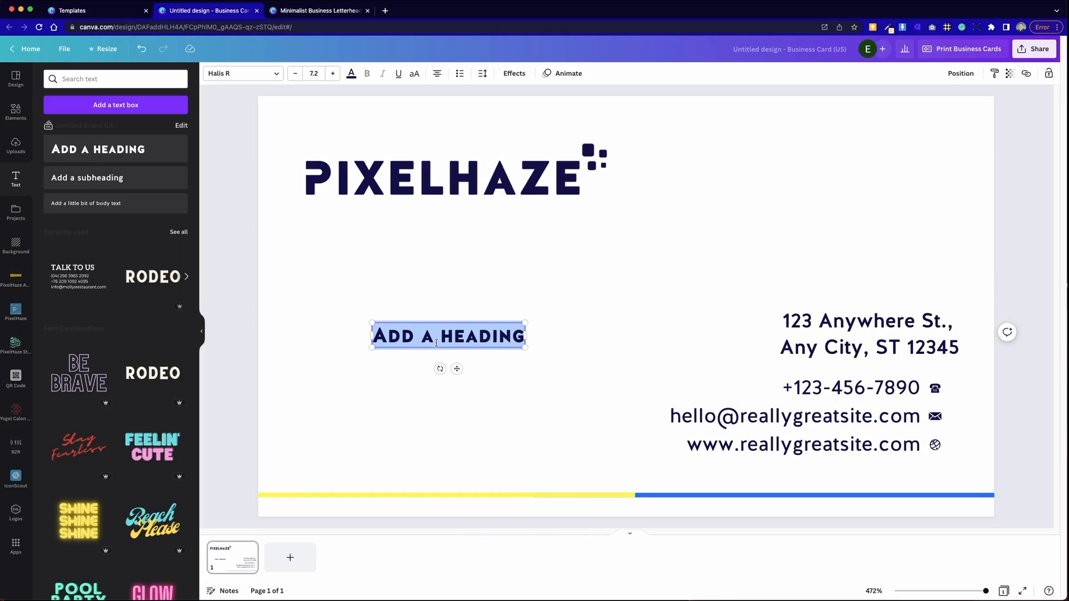
left_click_drag(447, 350, 385, 290)
- Type the owner's name with FOUNDER on a second line, reducing FOUNDER to text size 6
key("Return")
type("FOUNDER")
key("super+shift+Left")
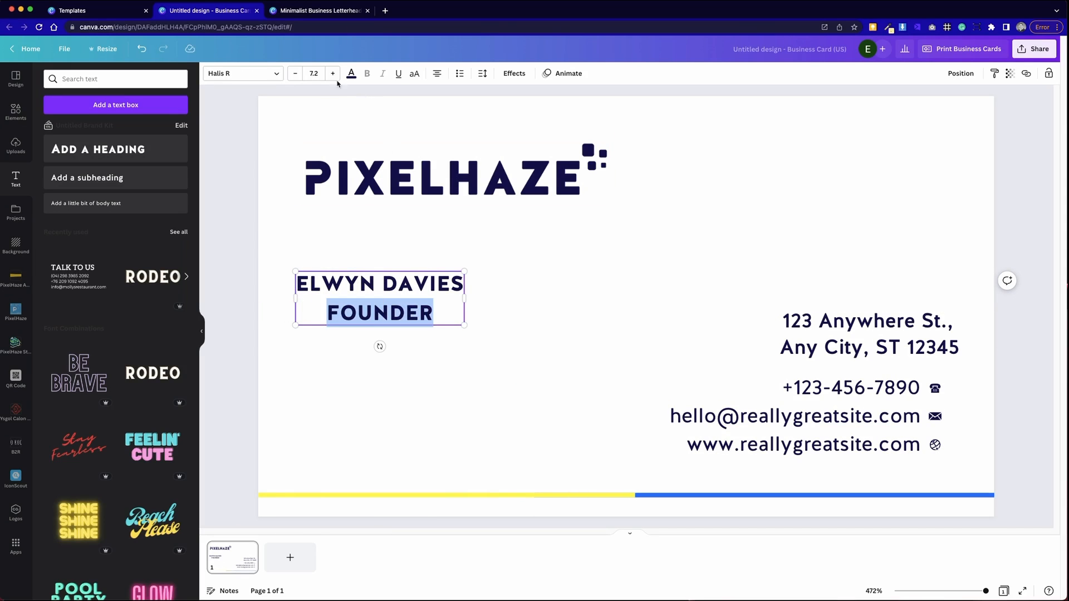
left_click(295, 74)
left_click(295, 75)
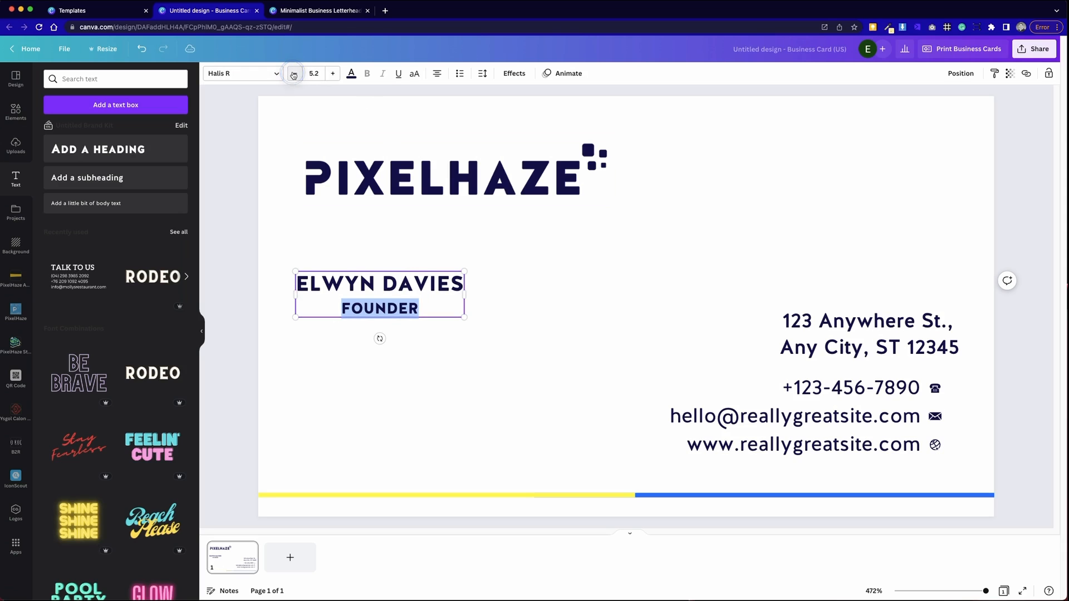
left_click_drag(465, 272, 491, 263)
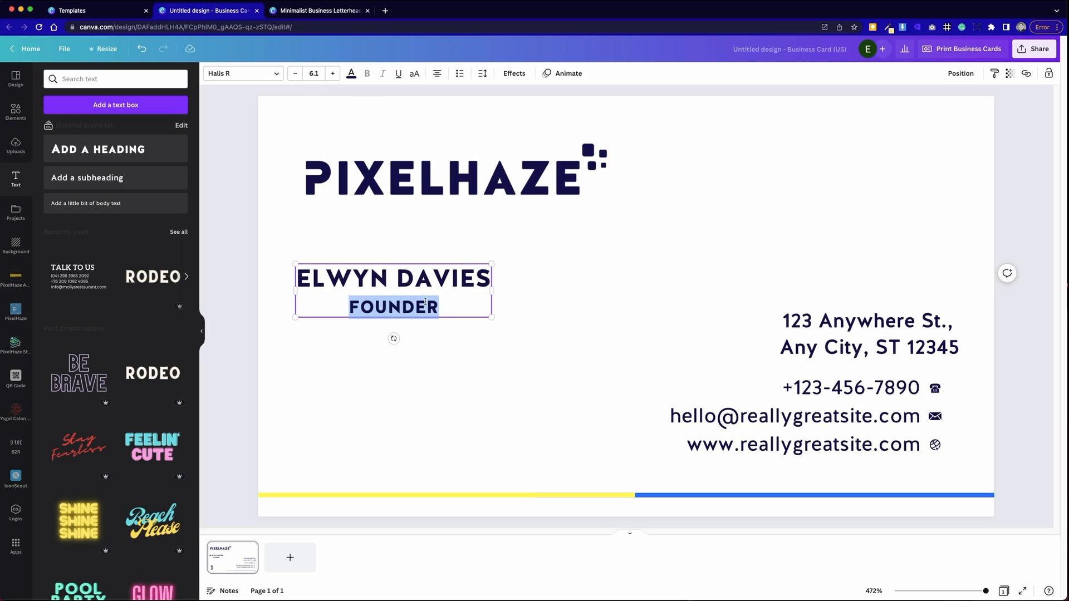
left_click(315, 72)
type("6")
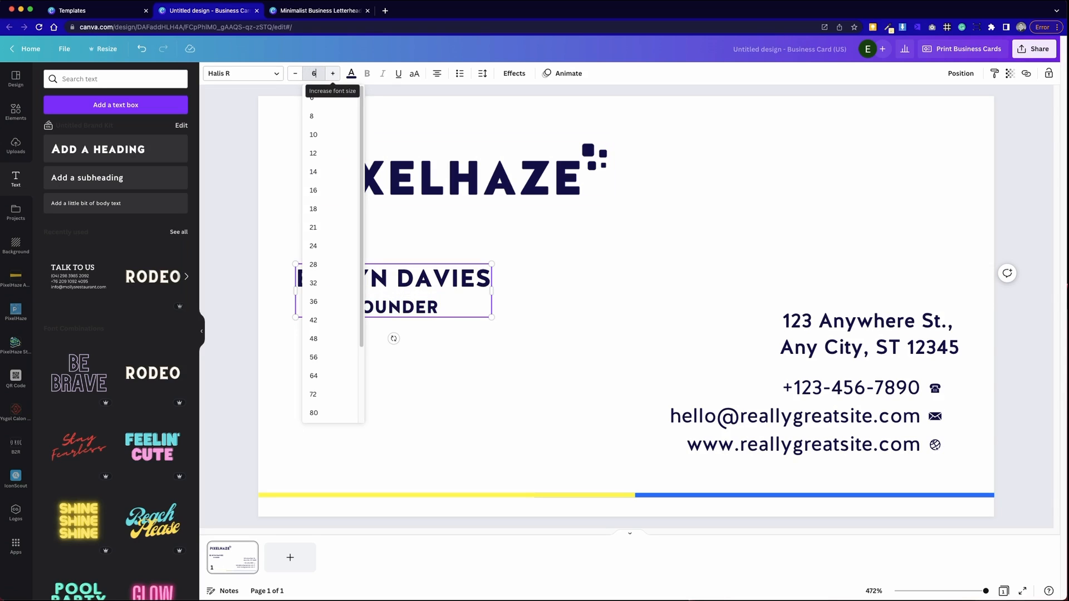
key("Return")
- Left-align the name and title and move the block to the card's lower left
left_click(374, 289)
key("super+a")
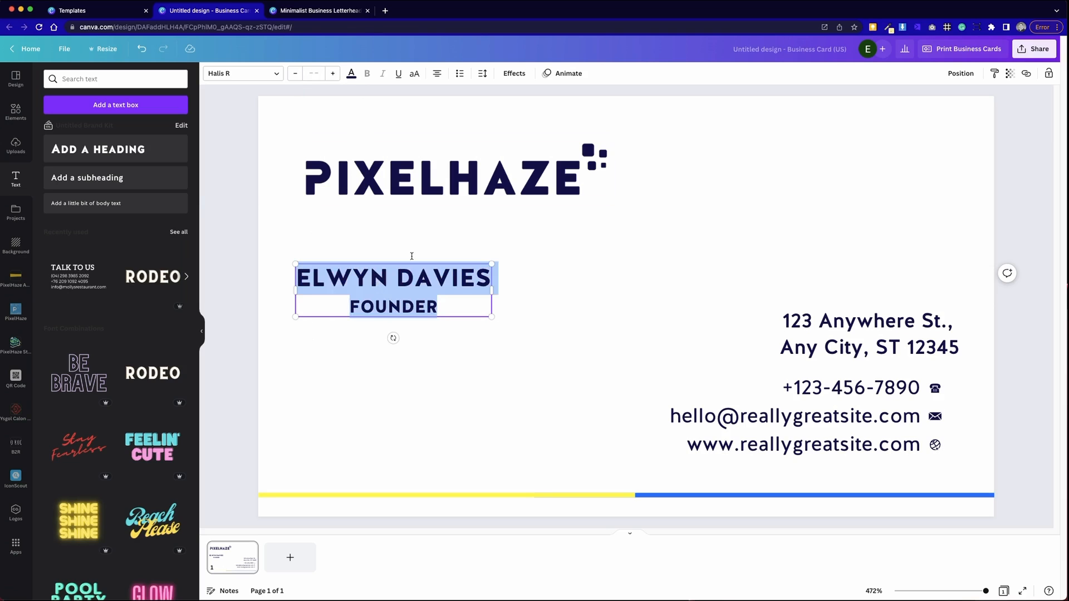
left_click(436, 73)
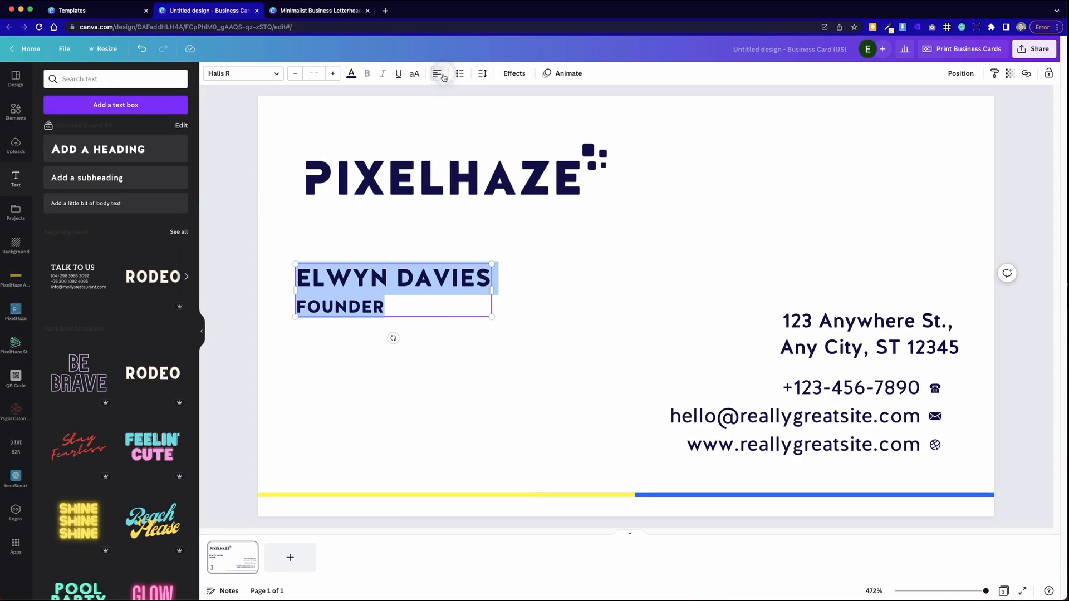
left_click(623, 297)
left_click_drag(398, 297, 393, 410)
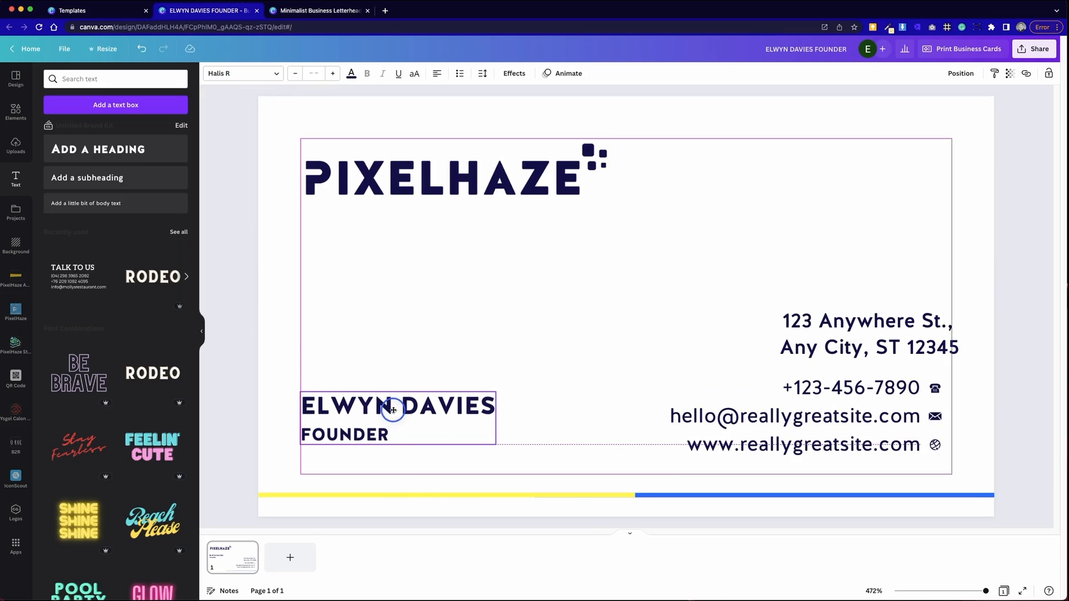
left_click(625, 281)
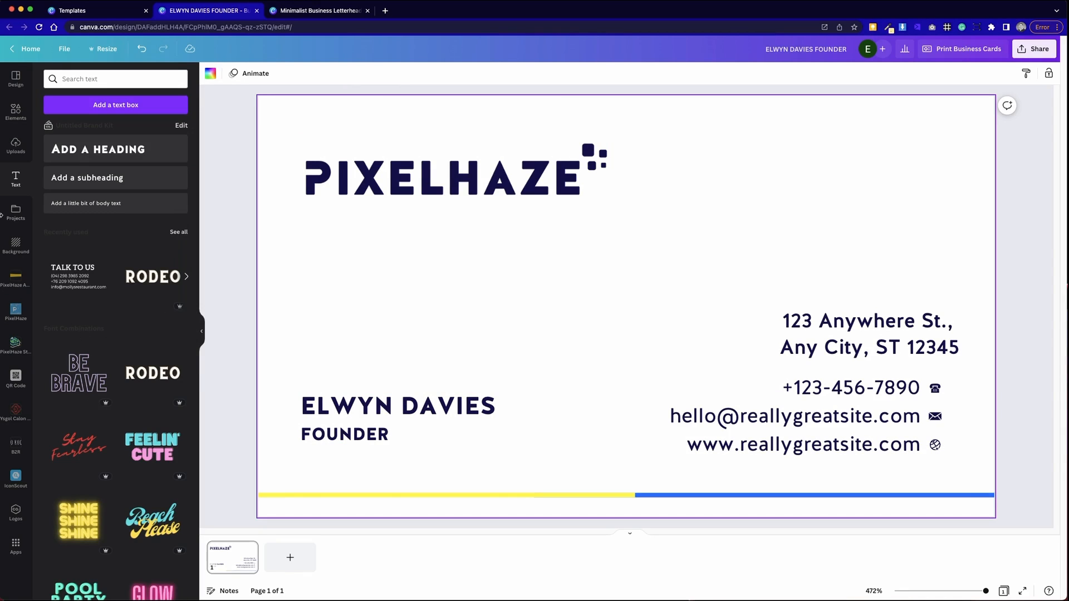
- Add a circle frame from a 'frame' element search, moved left and shrunk to about 0.6
left_click(15, 111)
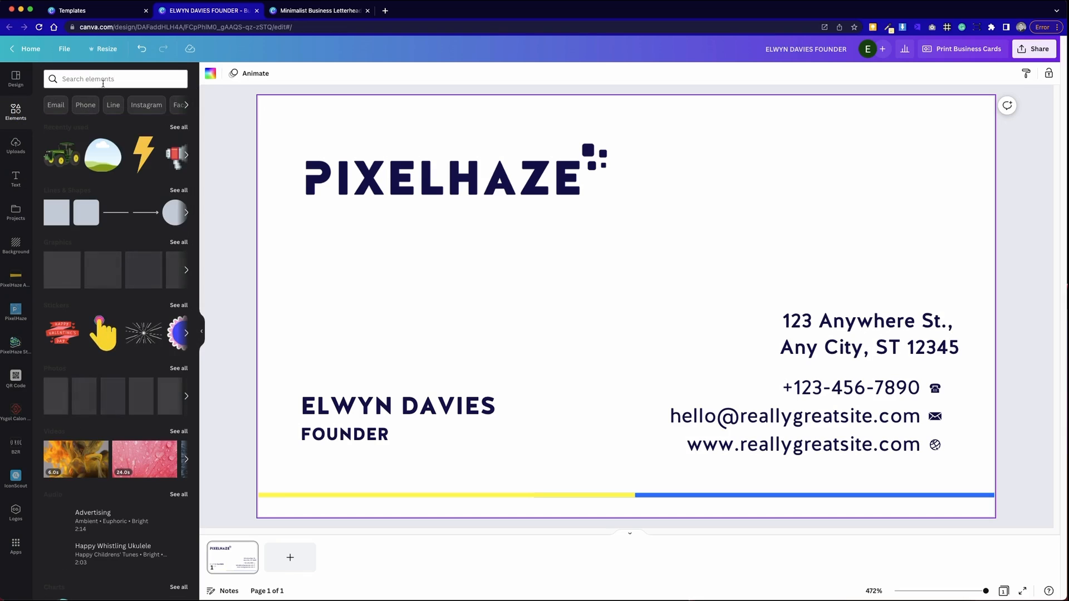
left_click(103, 80)
type("frame")
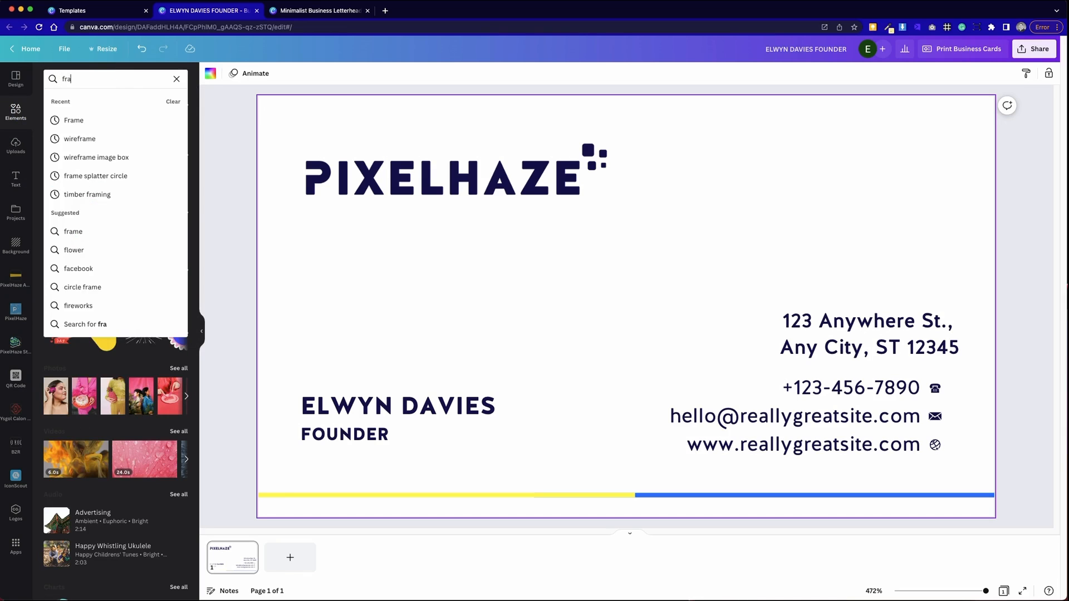
key("Return")
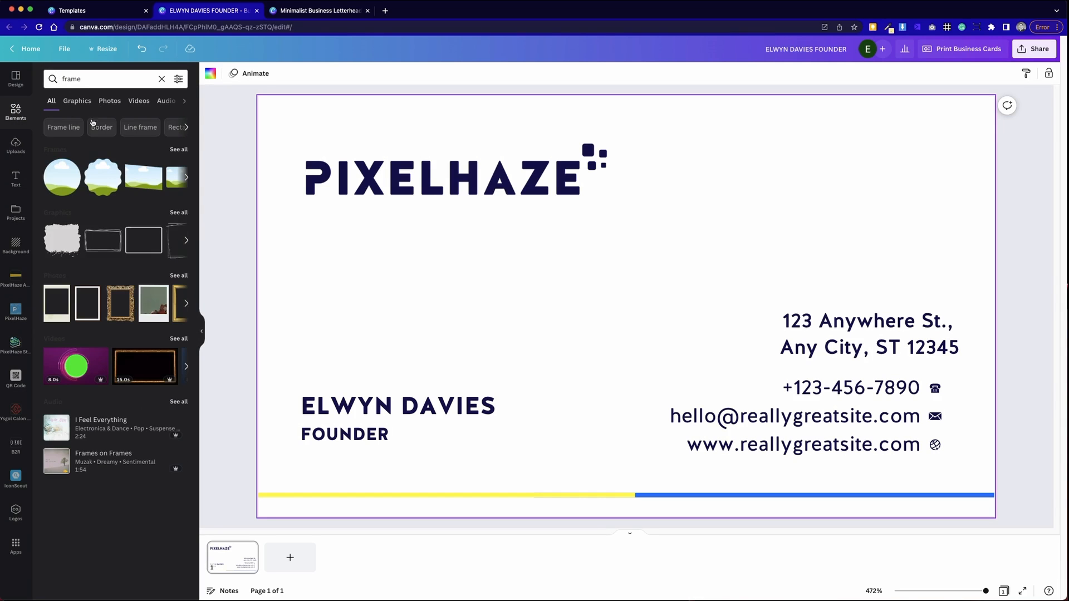
left_click(62, 177)
left_click_drag(611, 308, 411, 264)
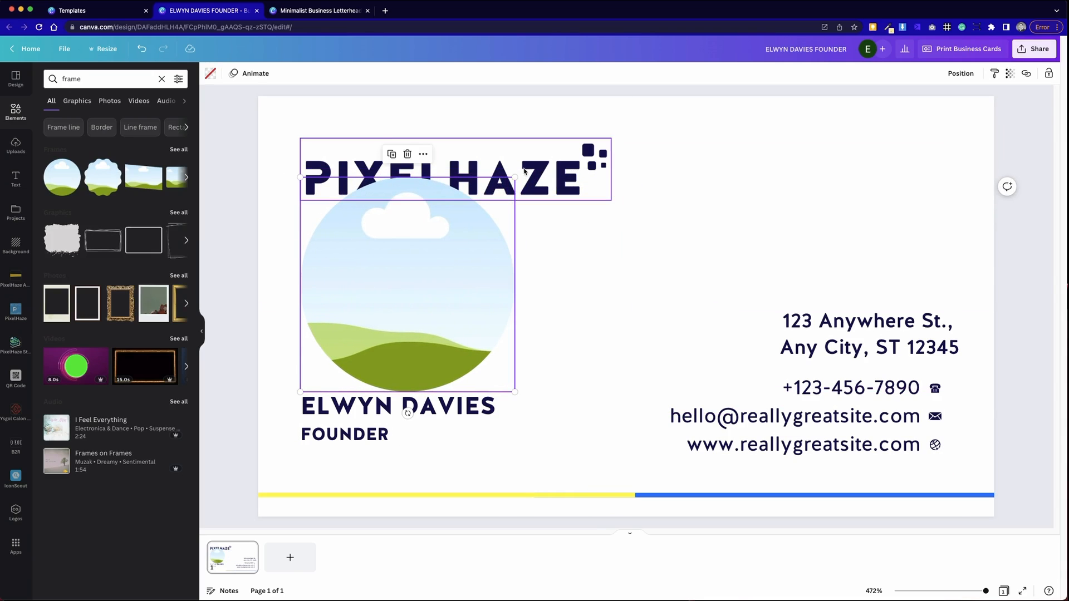
left_click_drag(515, 177, 426, 280)
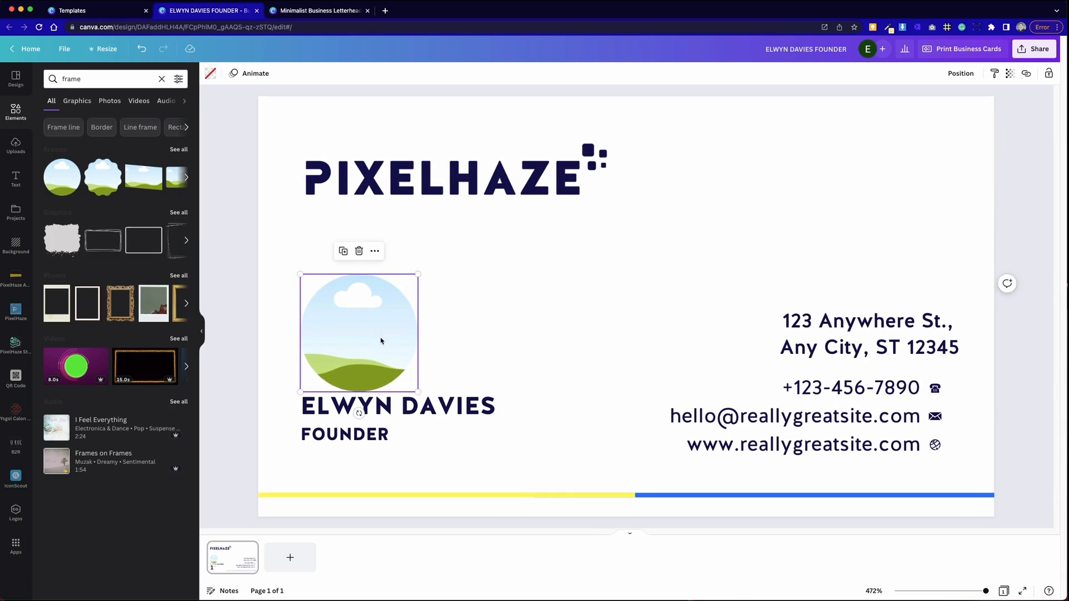
left_click(506, 288)
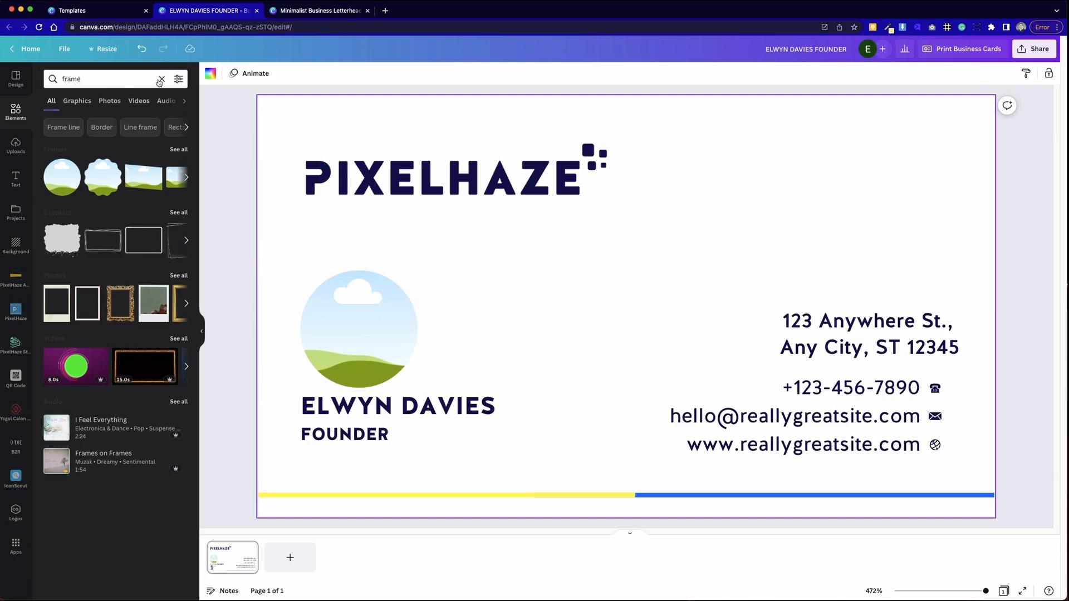
- Place a headshot photo from a 'headshot' search onto the card and raise it slightly
left_click(104, 102)
double_click(107, 83)
type("headshot")
key("Return")
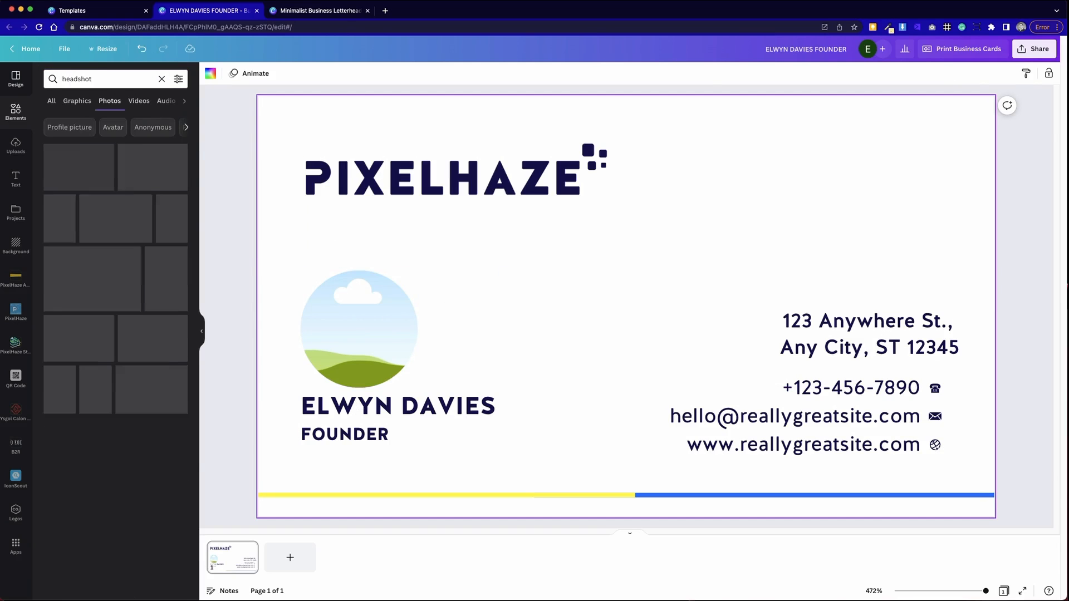
left_click_drag(109, 276, 359, 328)
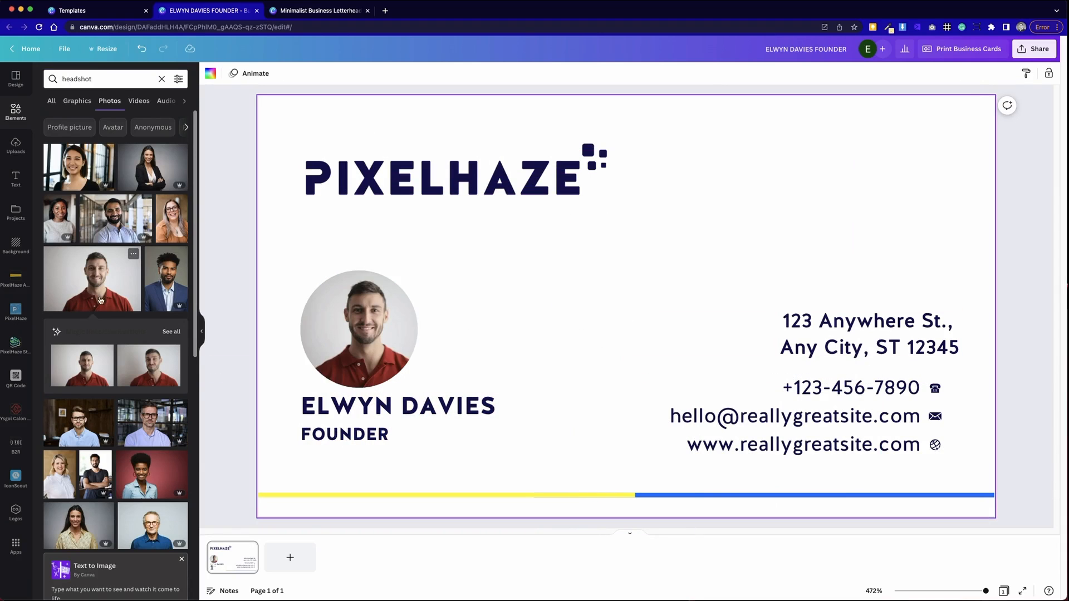
left_click(359, 334)
left_click_drag(359, 334, 359, 319)
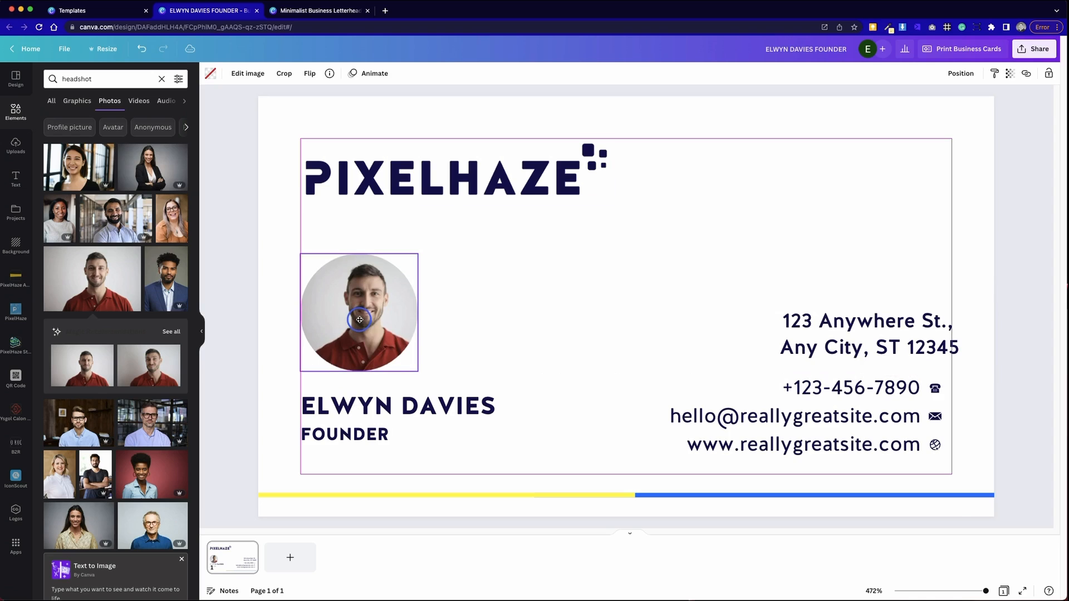
- Duplicate the business card page into three pages, then switch to the Minimalist Business Letterhead
left_click(570, 322)
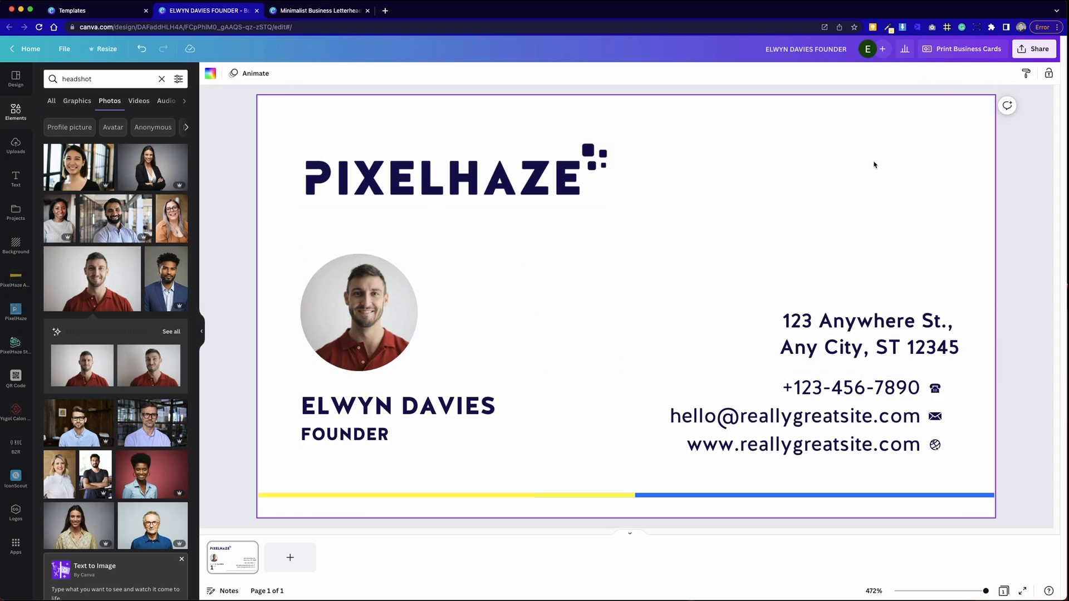
left_click(241, 549)
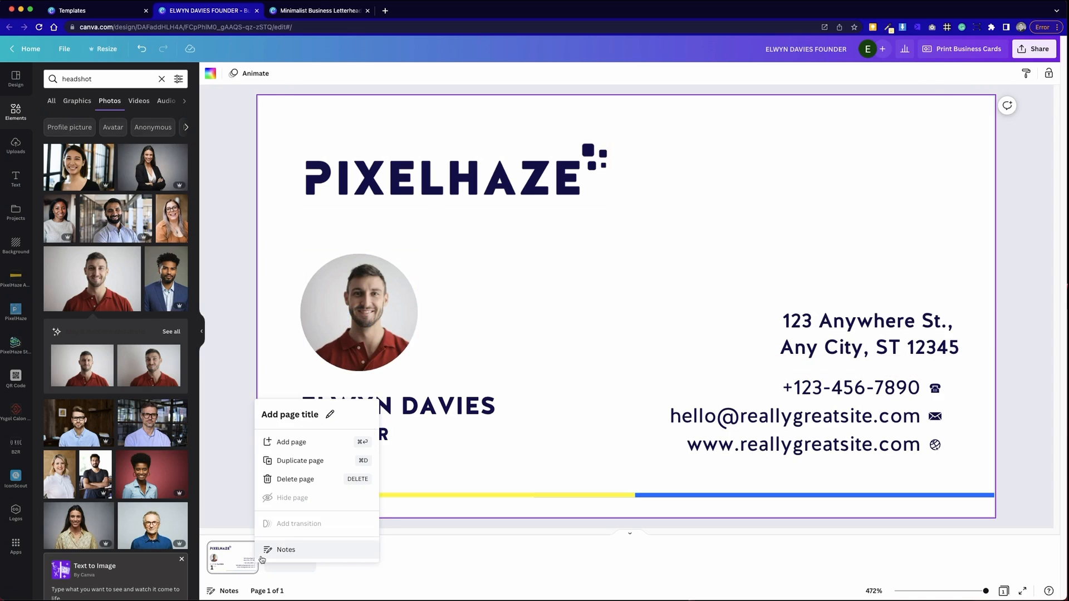
left_click(328, 462)
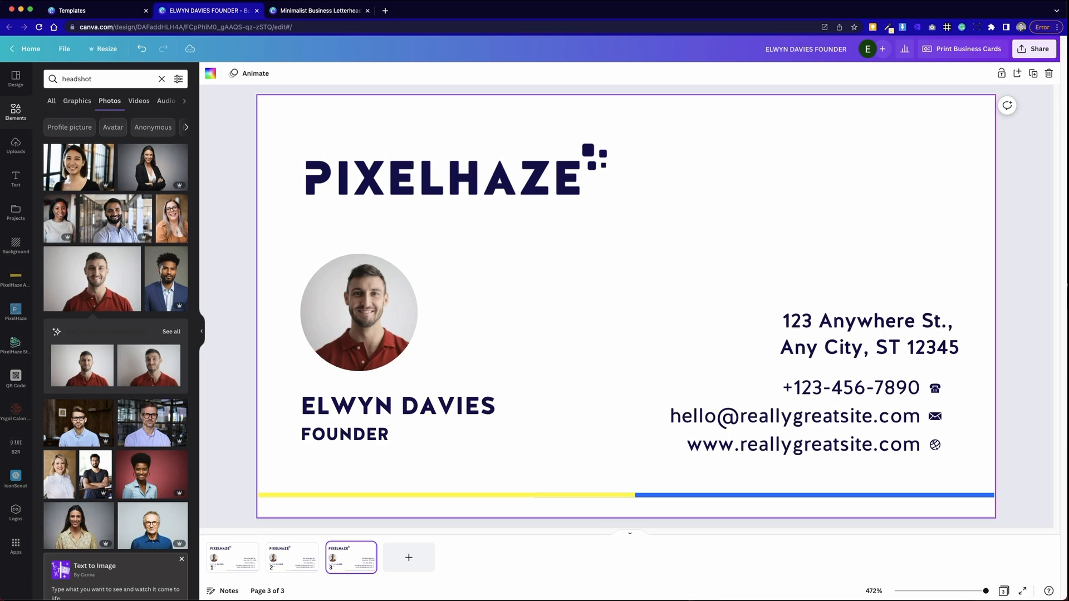
left_click(302, 571)
left_click(231, 569)
left_click(339, 566)
left_click(329, 8)
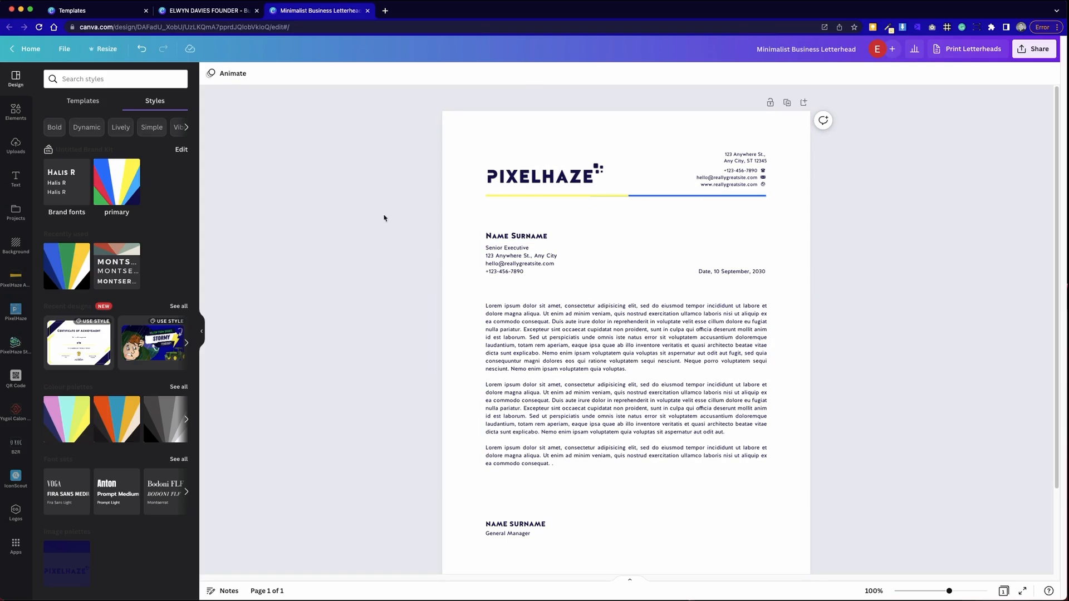
left_click(104, 50)
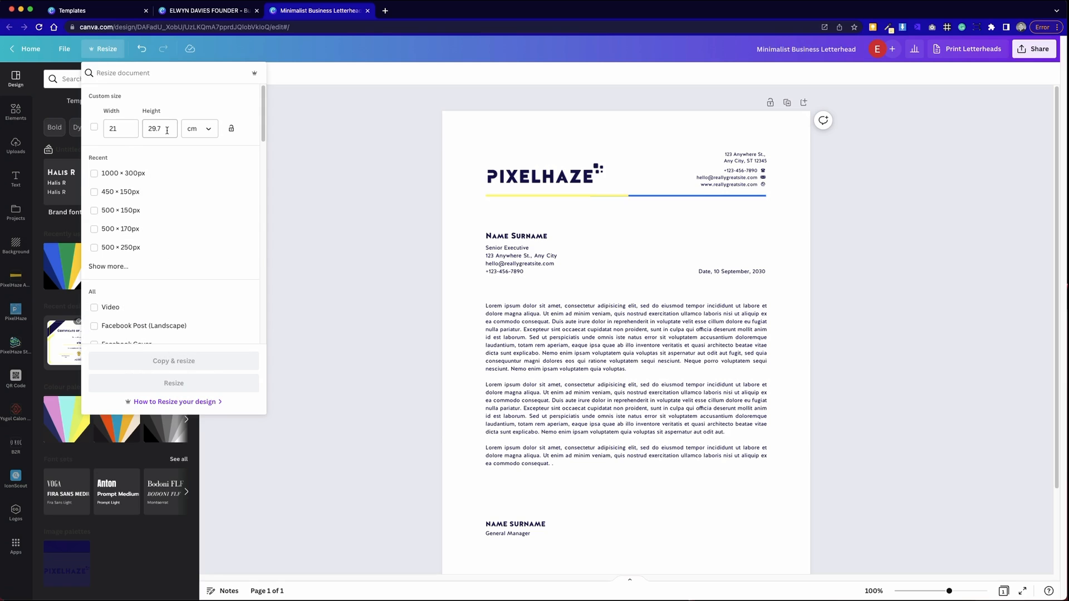
left_click(267, 149)
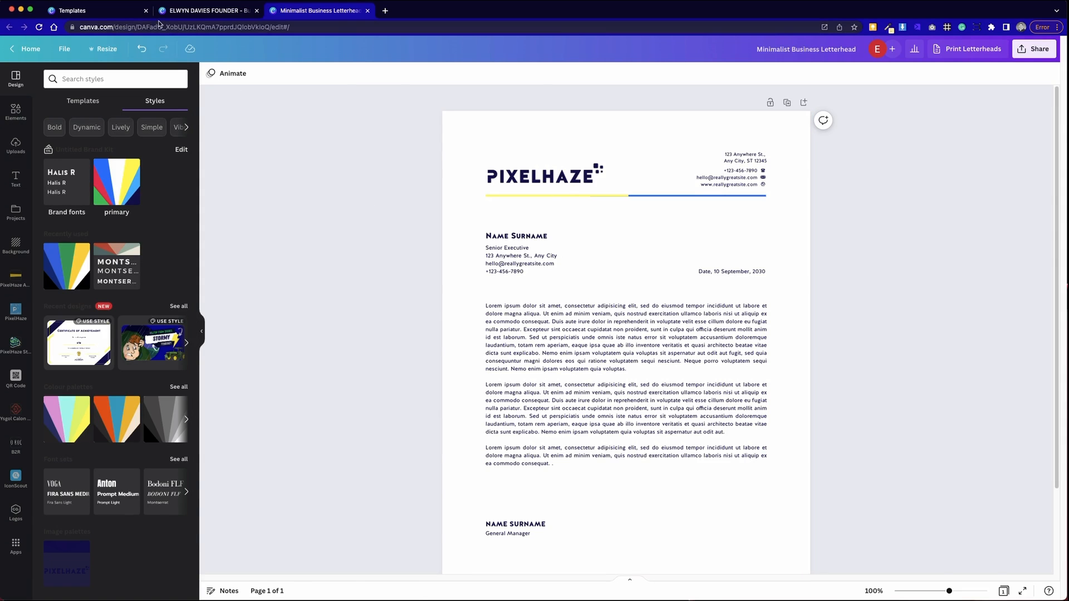
- Search templates for 'letterhead' and open the Gold Clean Professional Law Firm Letterhead for editing
left_click(110, 12)
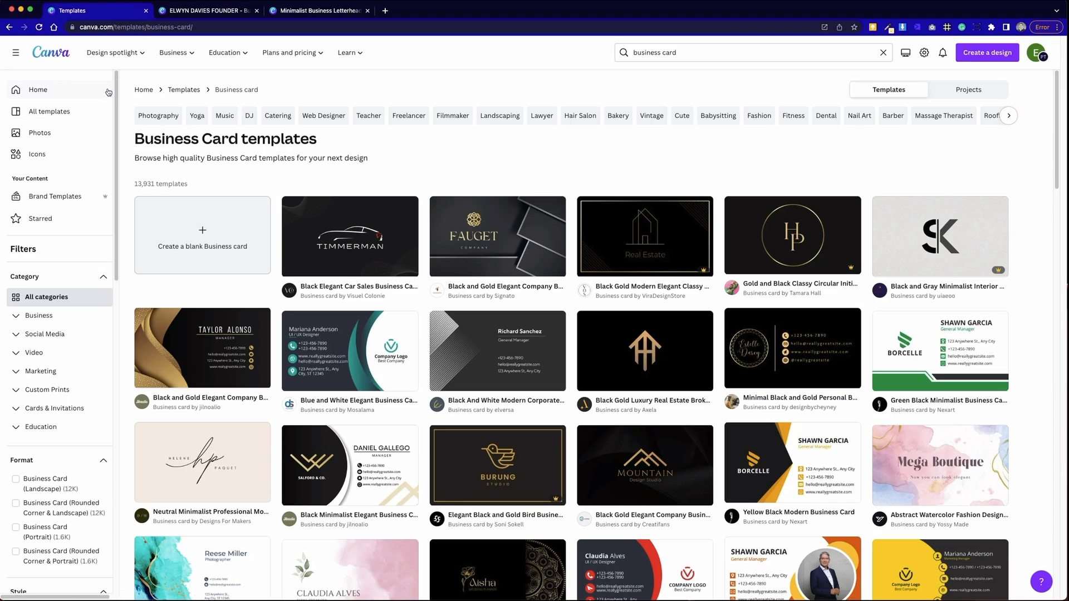
left_click(64, 90)
left_click(583, 124)
key("Return")
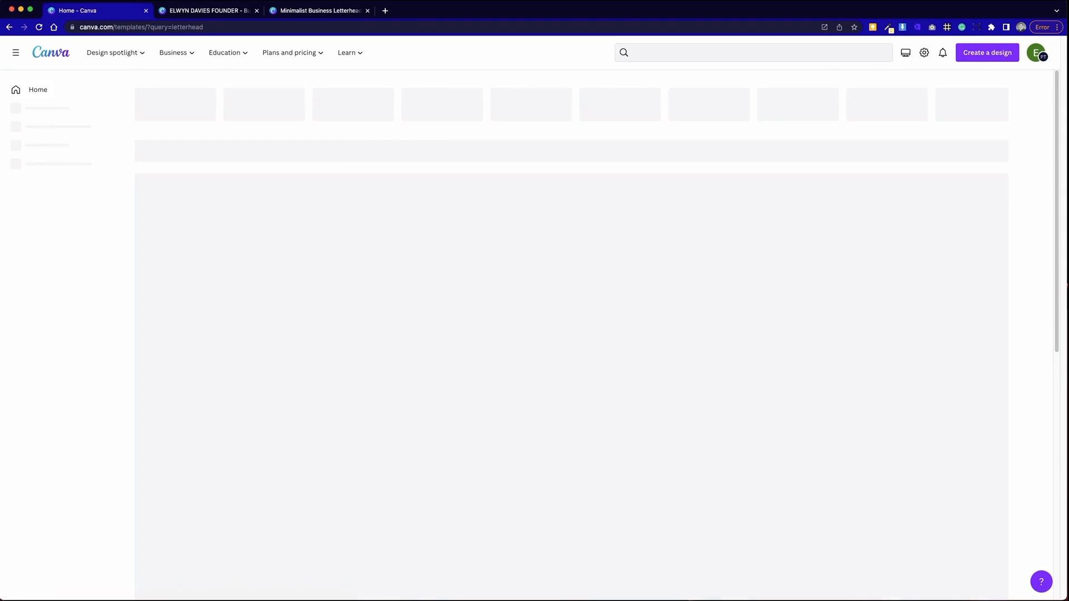
left_click(360, 265)
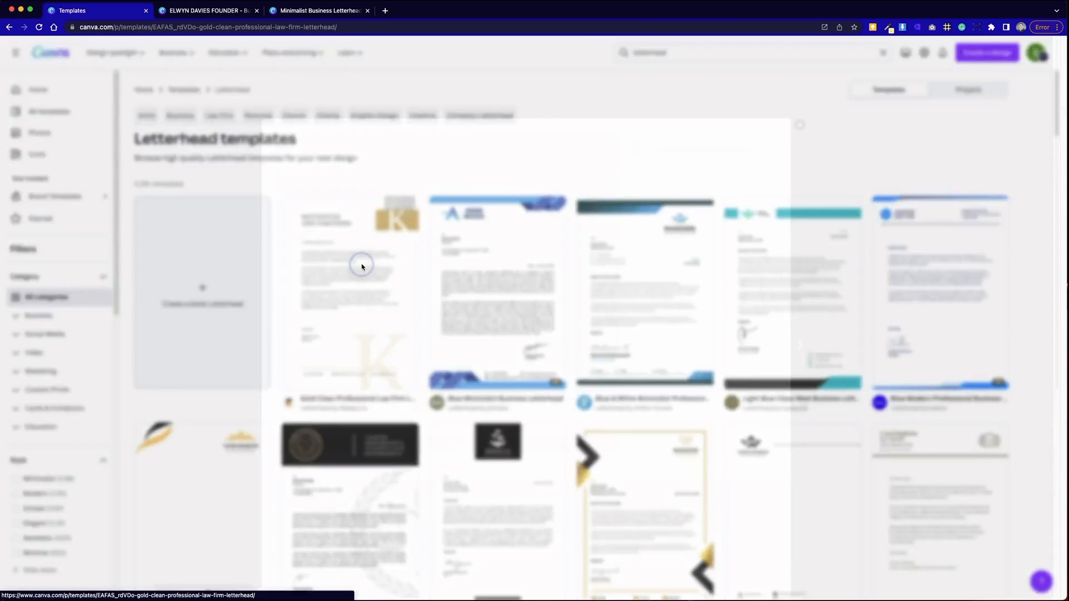
left_click(733, 149)
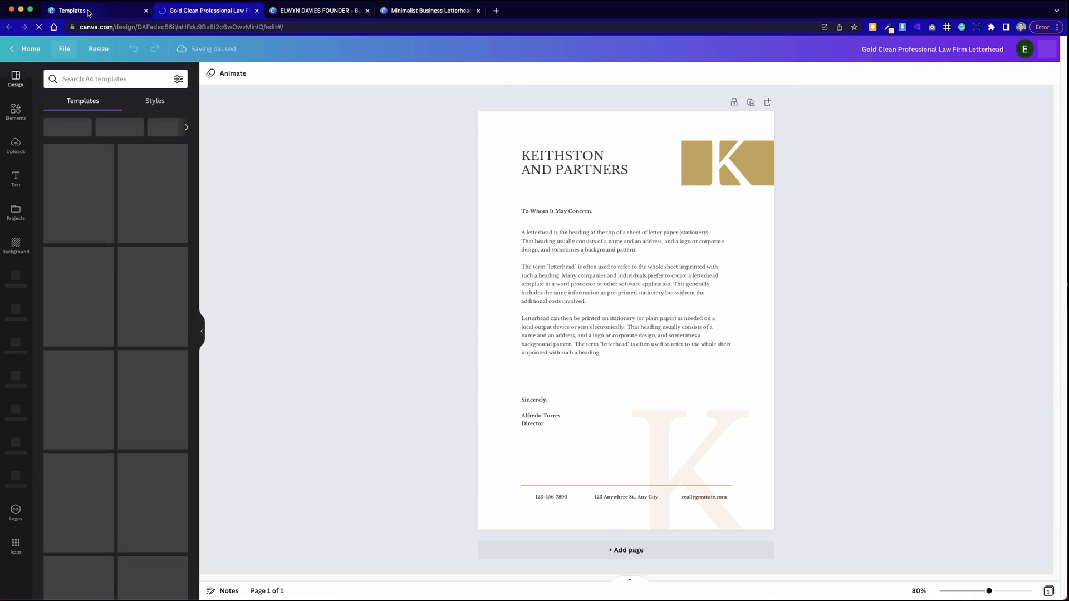
- Search templates for 'logo' and open the Black & Beige real estate logo for editing
left_click(89, 11)
left_click(921, 135)
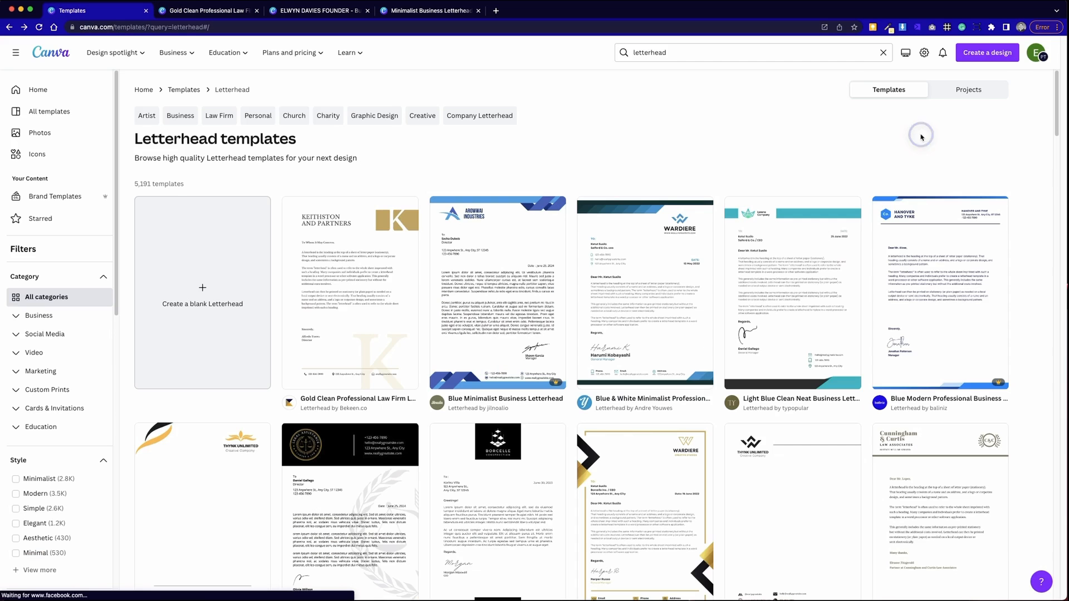
left_click_drag(682, 53, 590, 49)
type("logo")
key("Return")
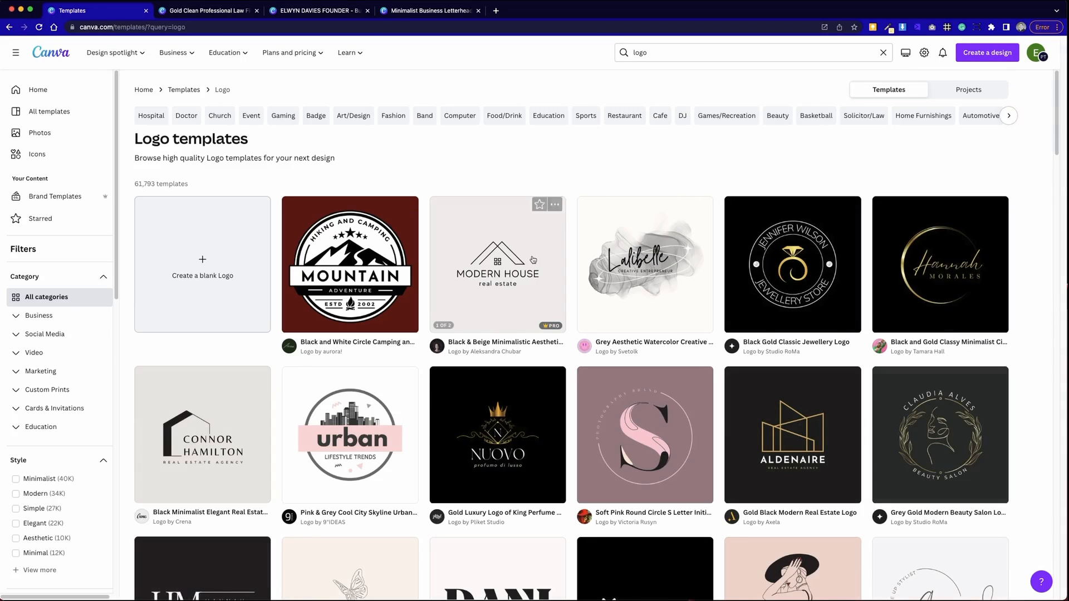
left_click(486, 277)
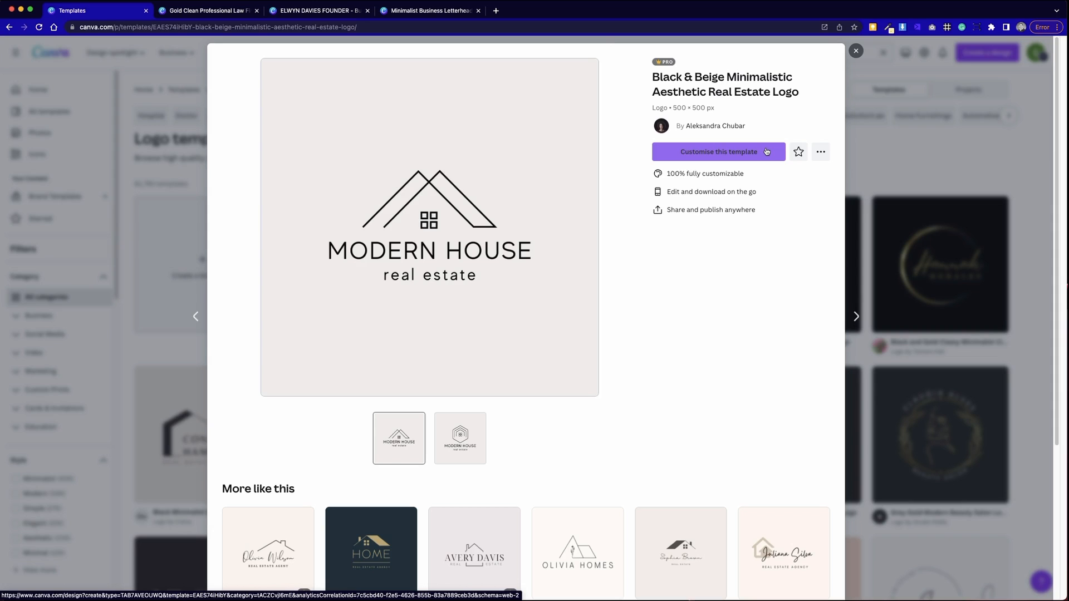
left_click(766, 152)
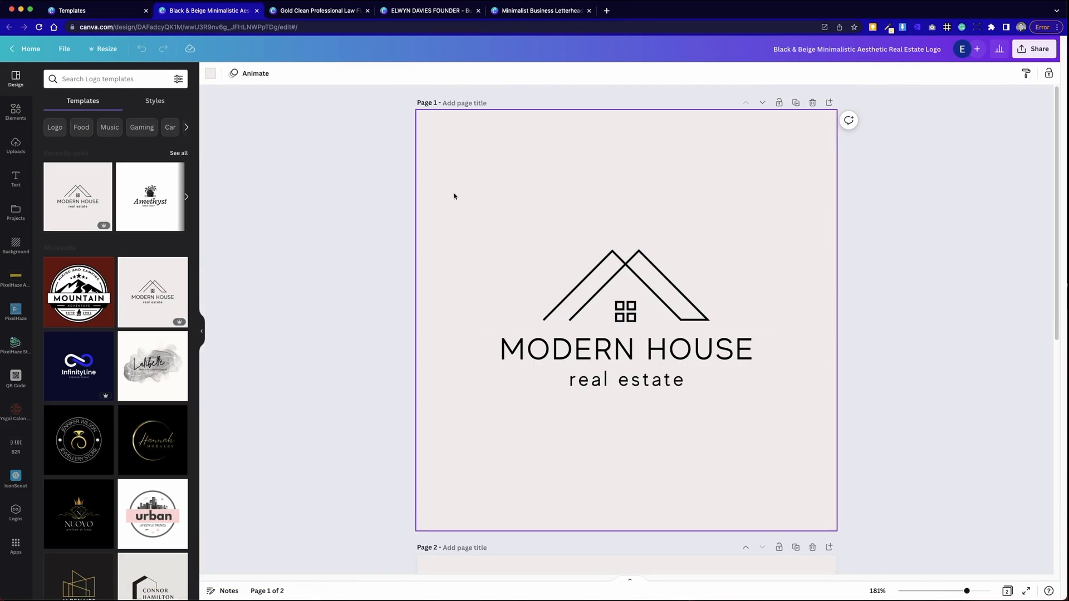
- Set the letterhead background to the logo's off-white #F1EEEE colour
left_click(211, 74)
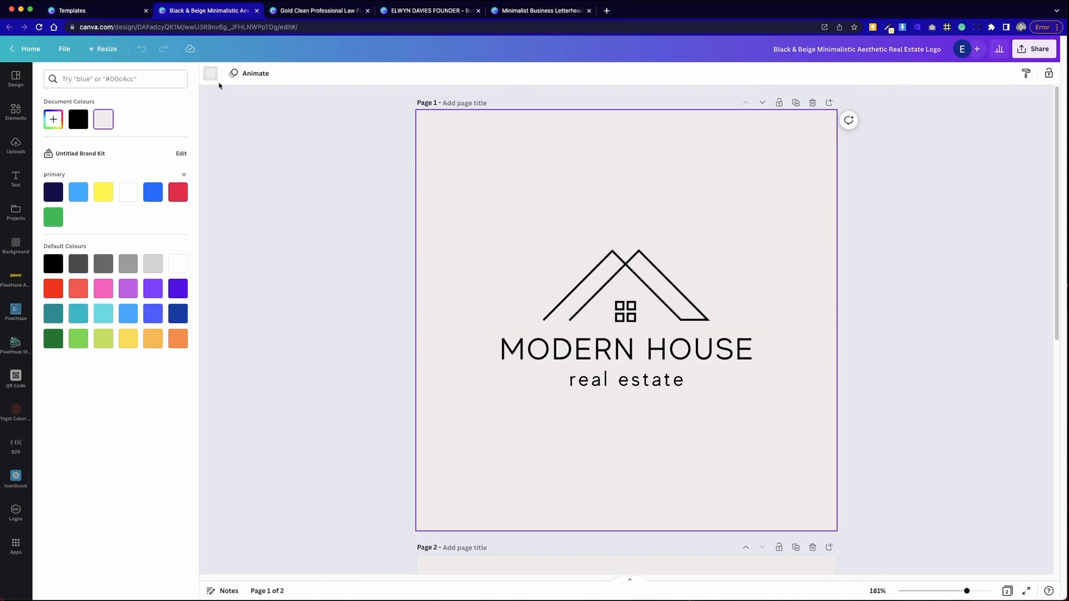
left_click(53, 119)
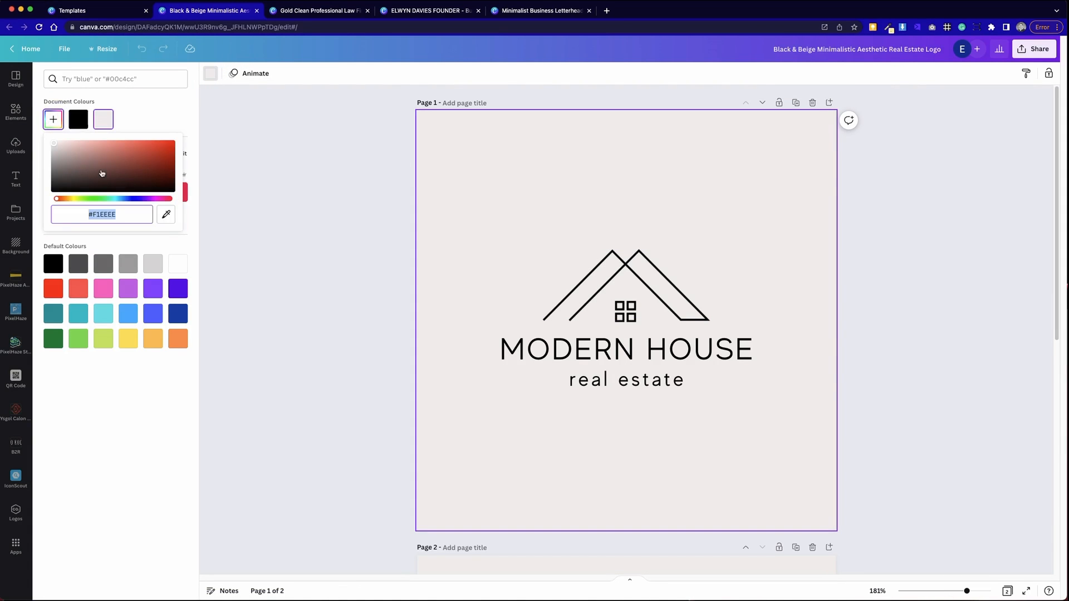
left_click(343, 13)
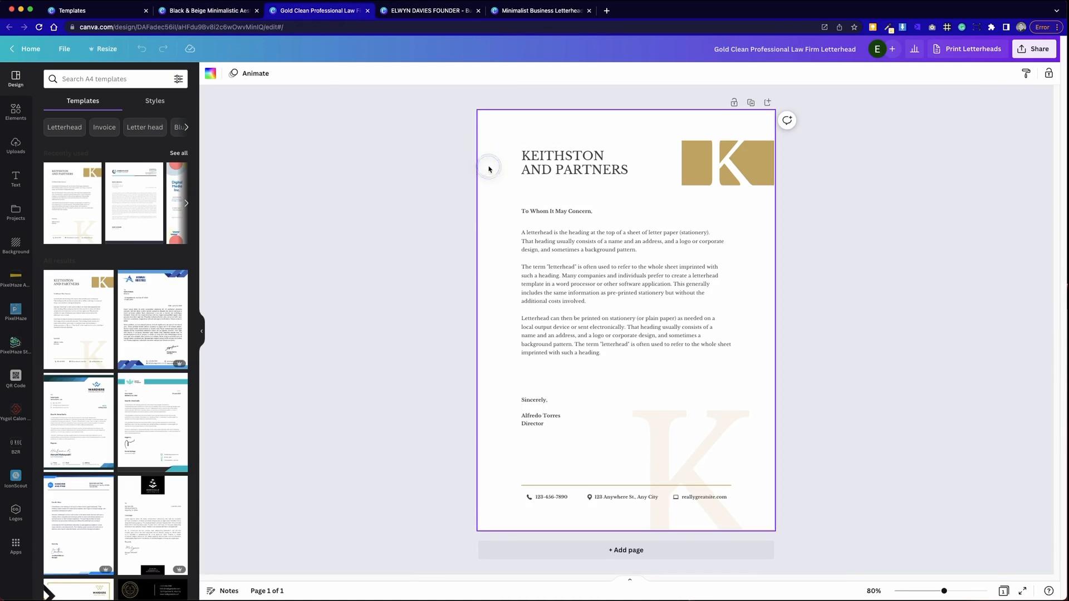
left_click(210, 73)
left_click(53, 119)
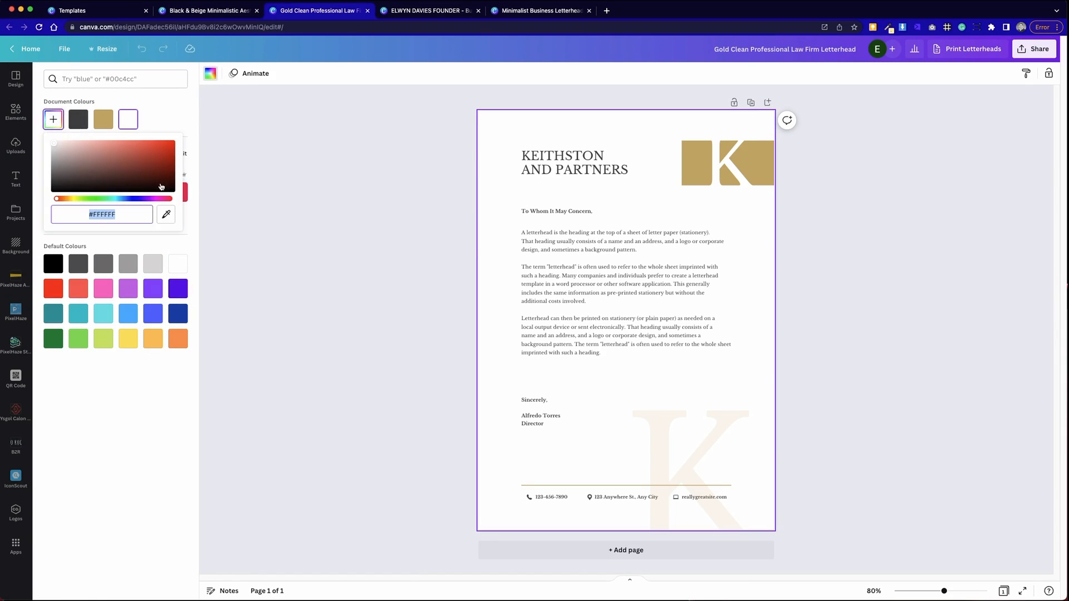
left_click(338, 149)
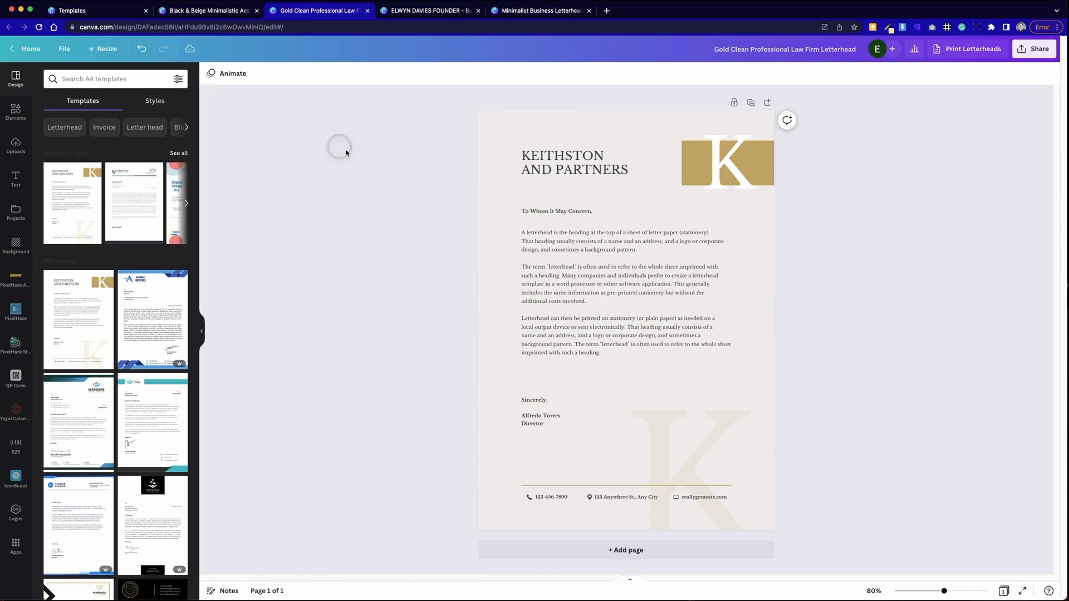
- Select the logo's house icon and text lines, then delete the white K from the gold block
left_click(241, 16)
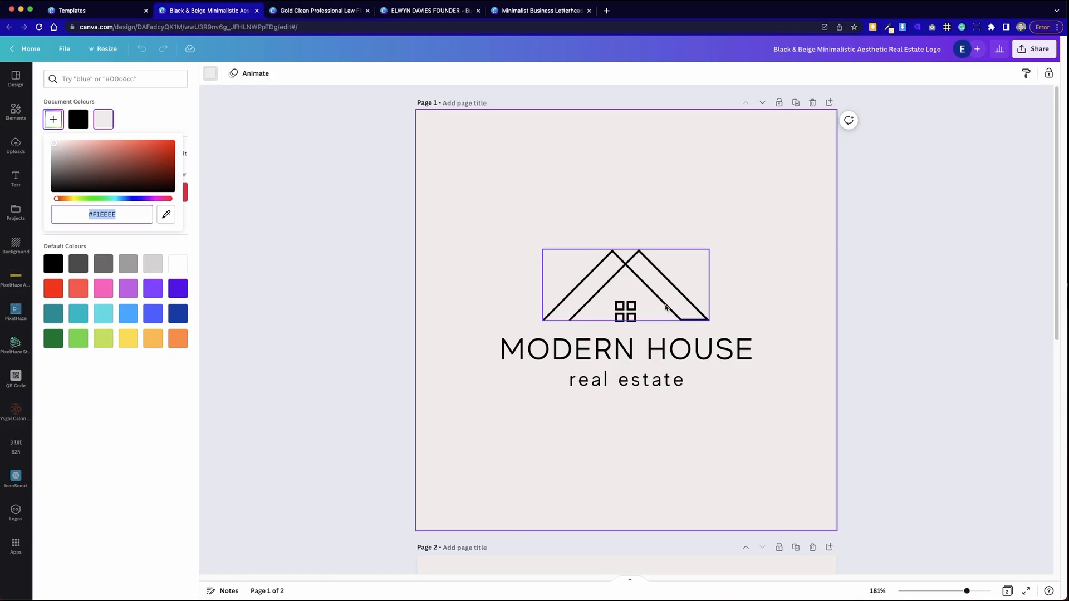
left_click_drag(477, 249, 795, 424)
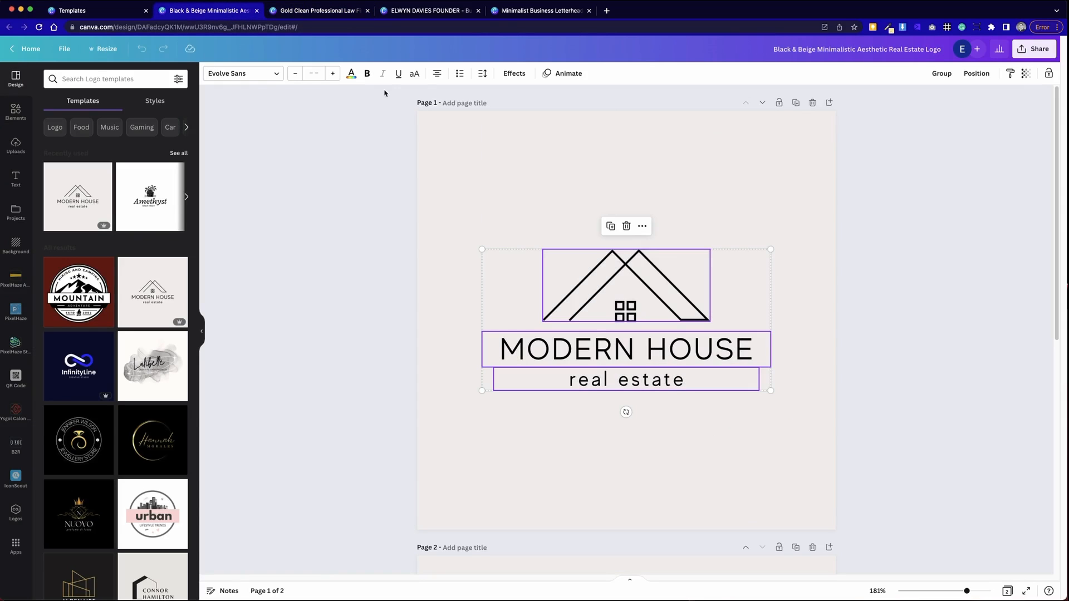
left_click(336, 11)
left_click(731, 180)
key("Delete")
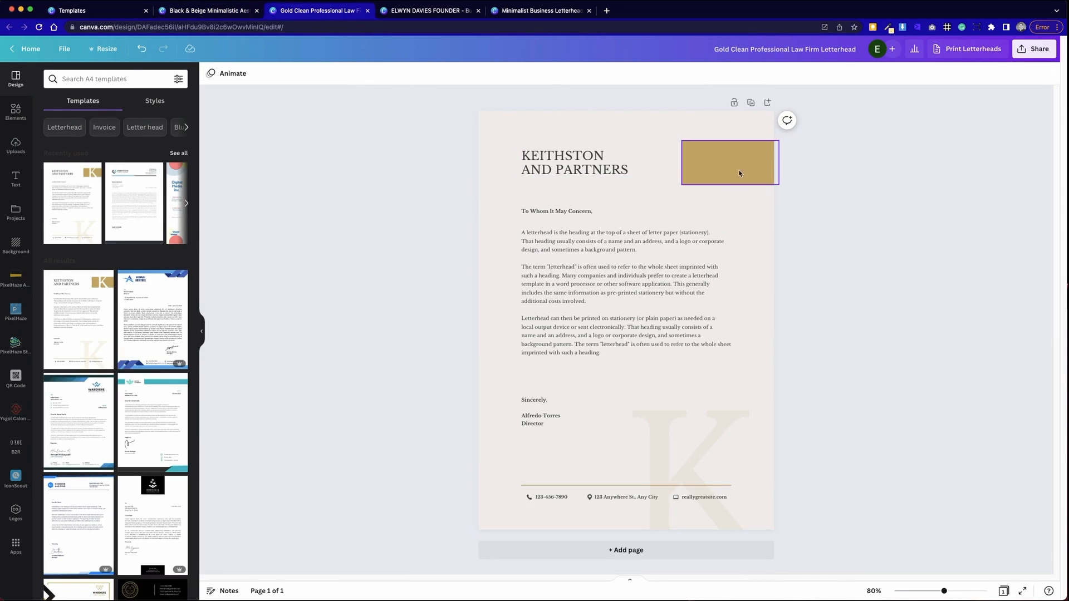
- Enlarge the gold rectangle and nudge it slightly upward
left_click(727, 173)
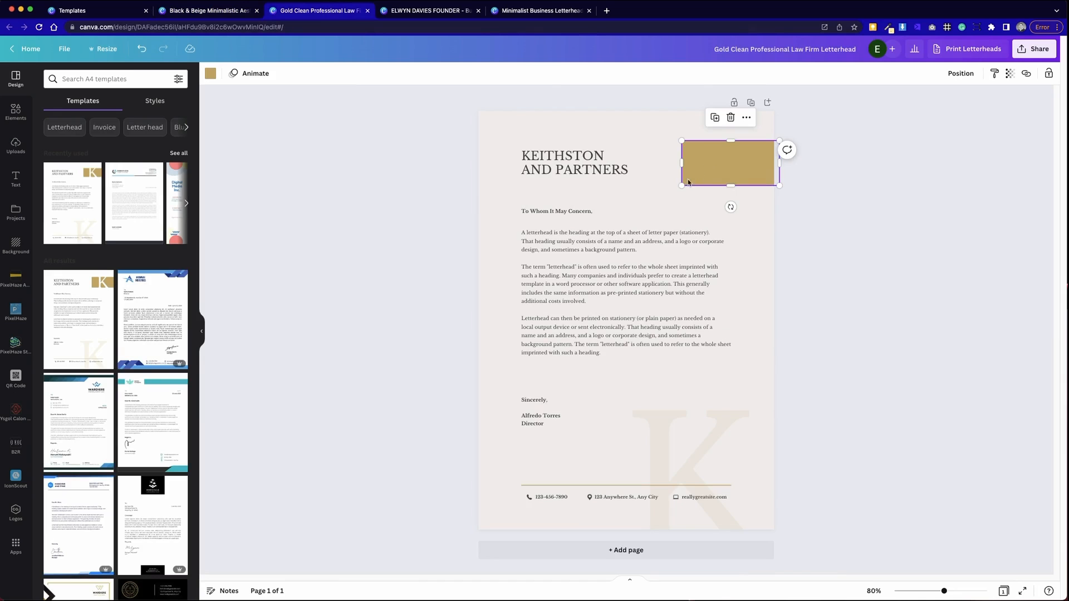
left_click_drag(685, 188, 663, 192)
left_click_drag(723, 170, 724, 165)
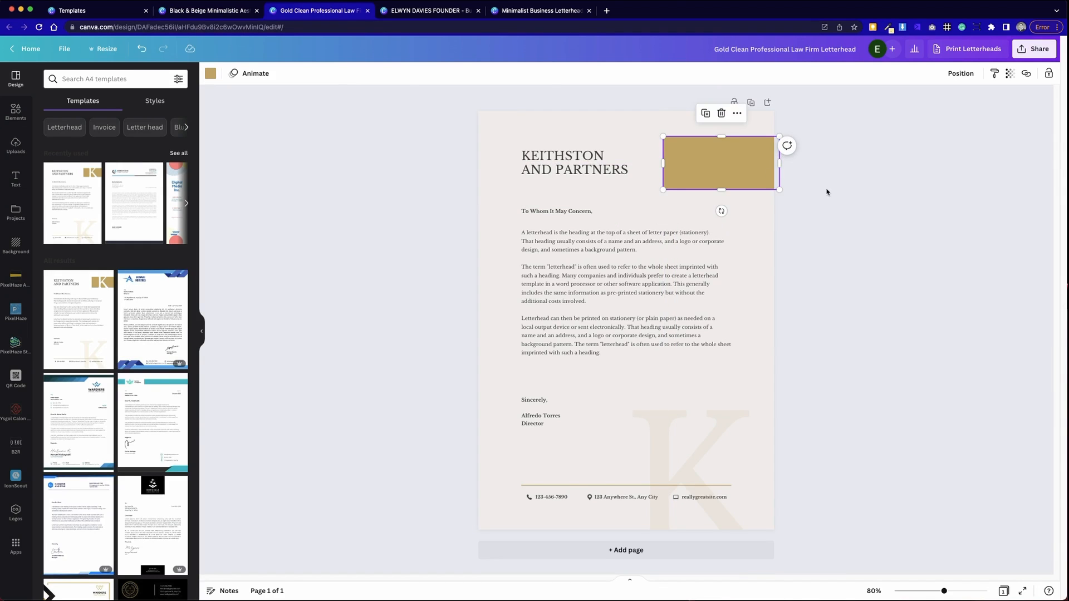
- Paste the MODERN HOUSE logo onto the gold rectangle and shrink it to fit
key("super+v")
left_click_drag(571, 202, 710, 175)
left_click_drag(645, 208, 712, 170)
left_click(966, 226)
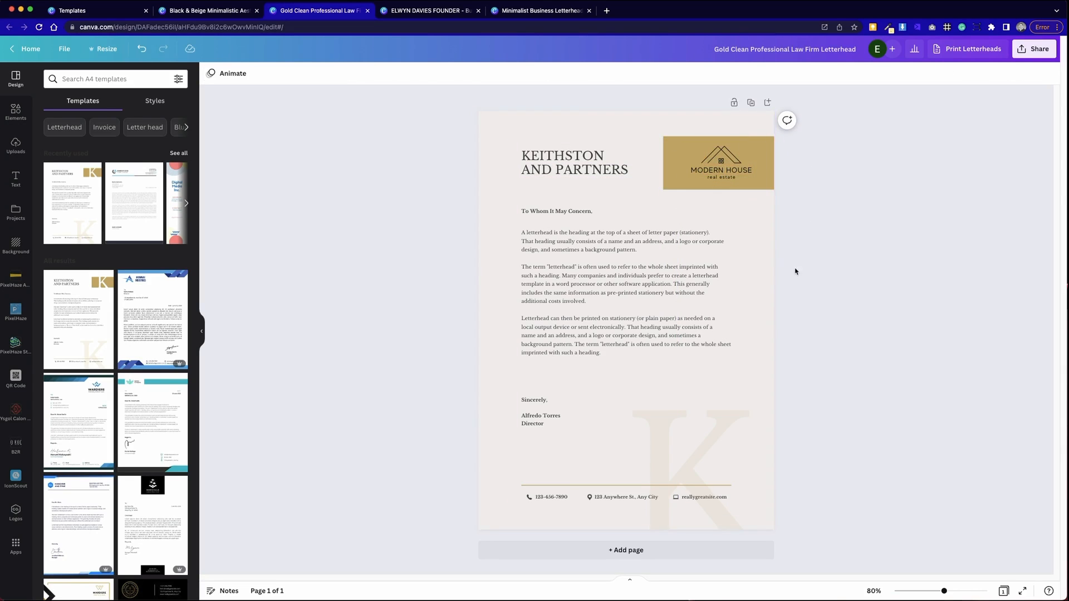
- Select the logo's house icon and real estate text together and reposition them on the gold block
left_click(770, 184)
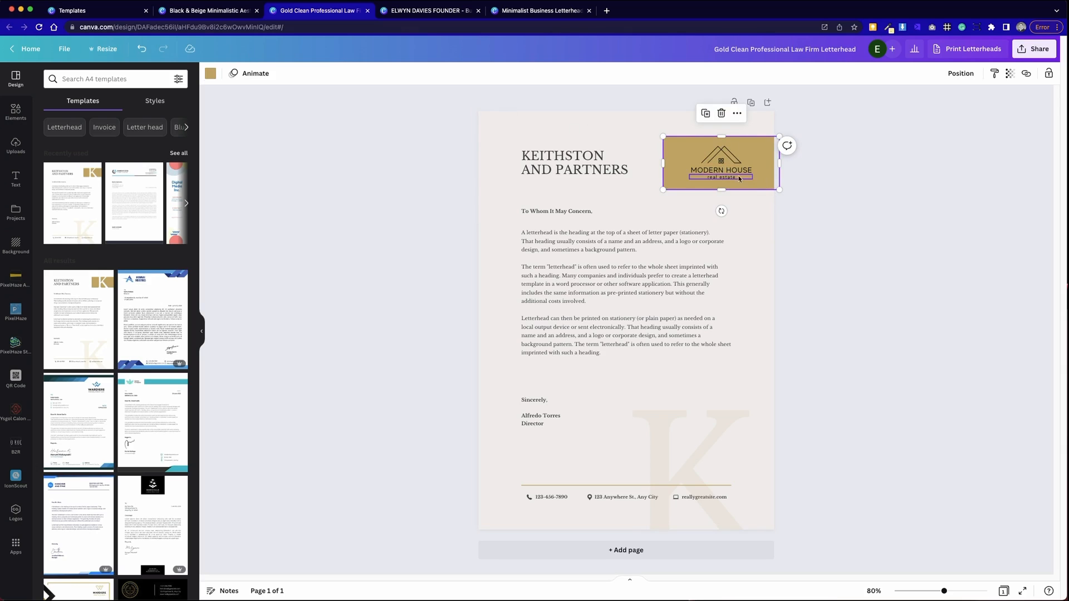
left_click_drag(709, 125, 743, 173)
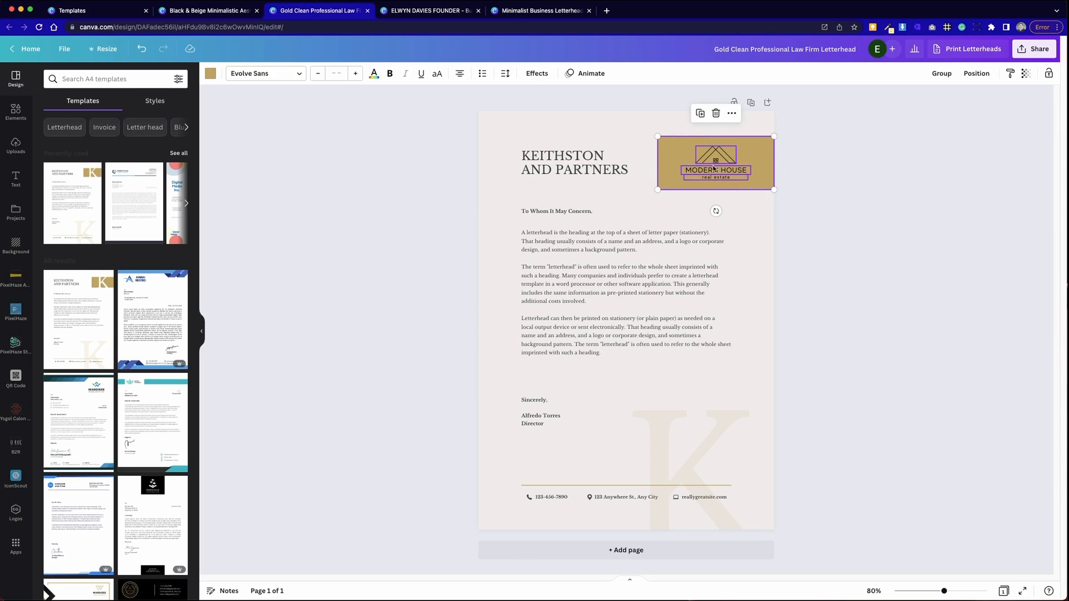
left_click(780, 171)
left_click(723, 173)
left_click(721, 163, "shift")
left_click_drag(716, 160, 715, 161)
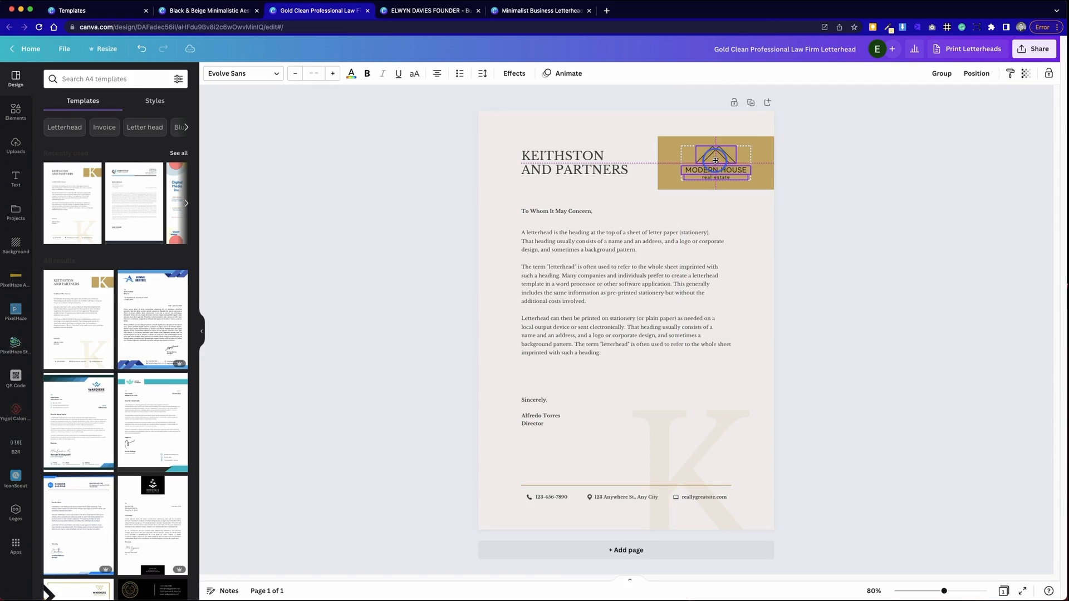
left_click(823, 191)
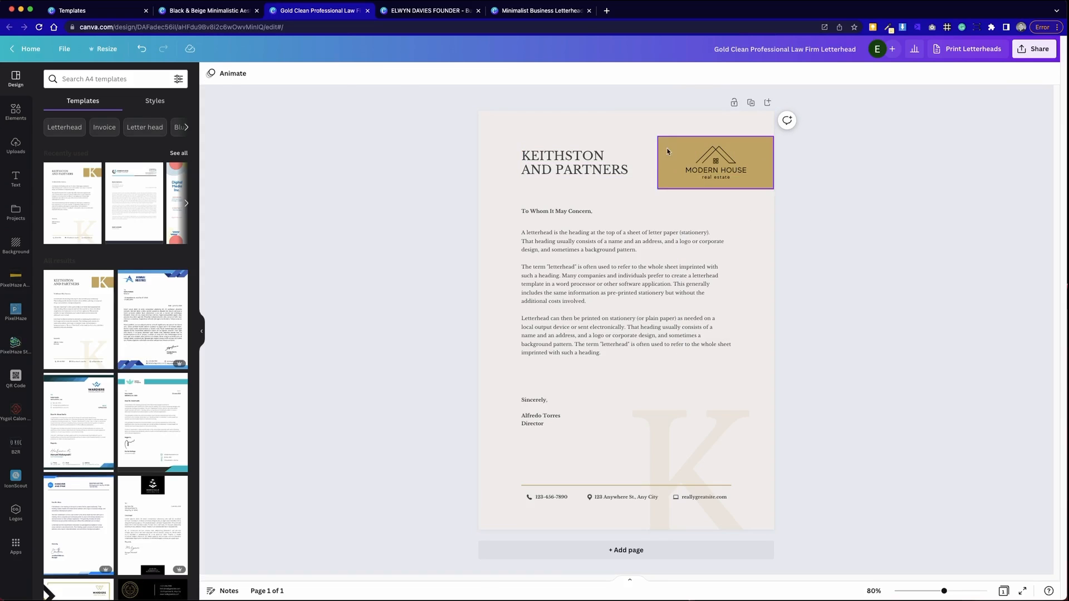
- Delete the KEITHSTON AND PARTNERS heading and set the Modern House logo block to white
left_click(590, 169)
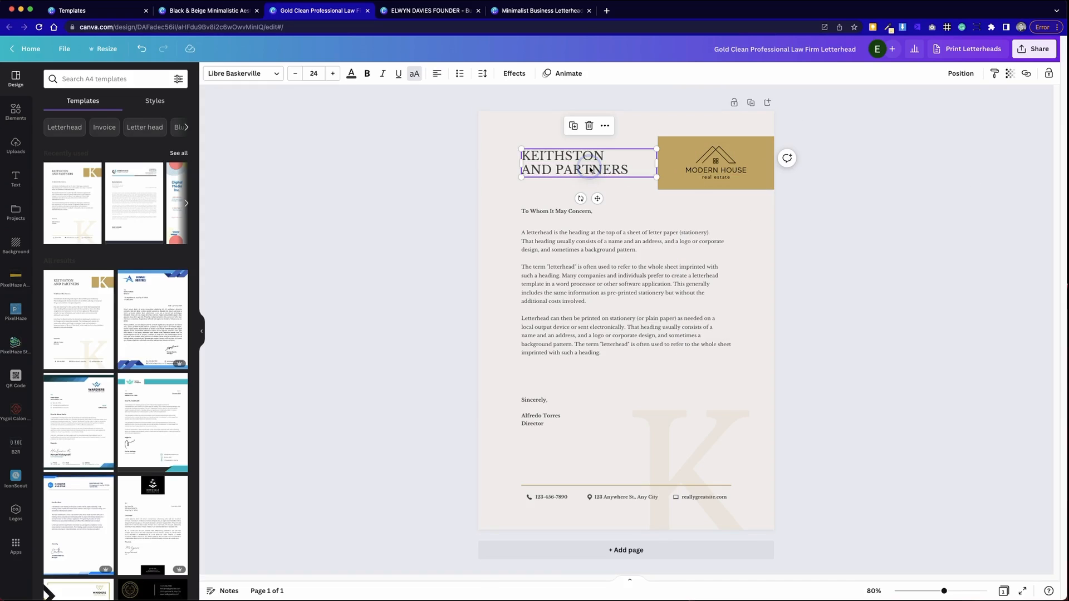
key("Delete")
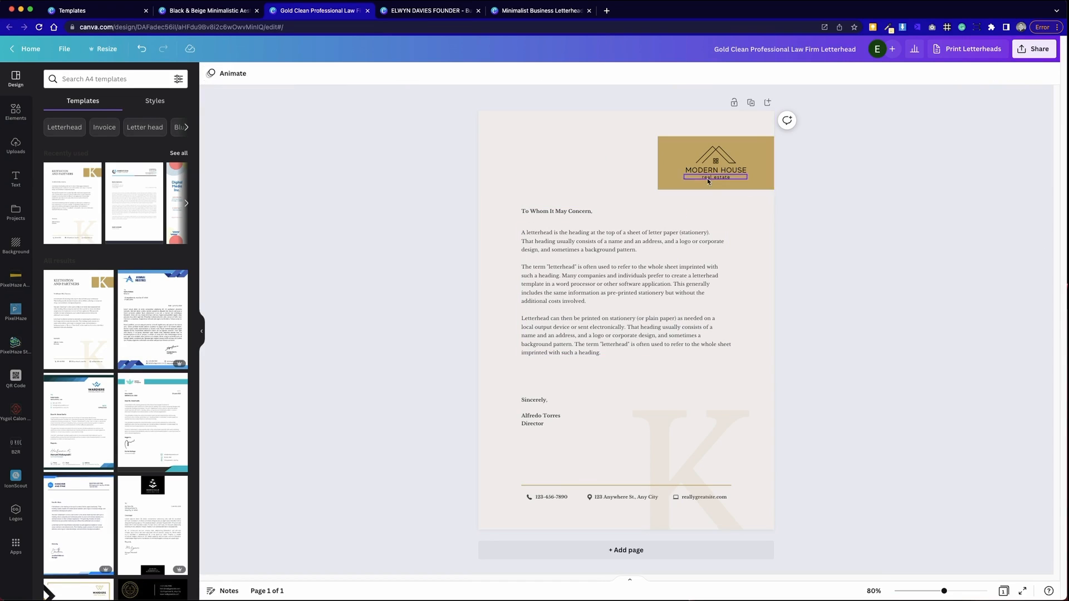
left_click(708, 181)
left_click(211, 72)
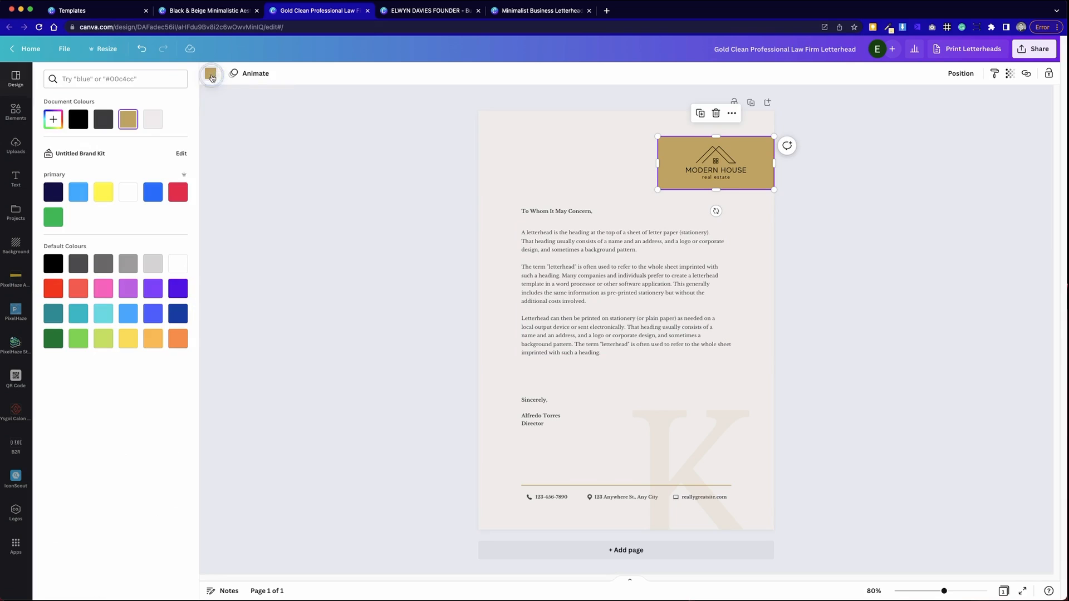
left_click(128, 192)
left_click(410, 139)
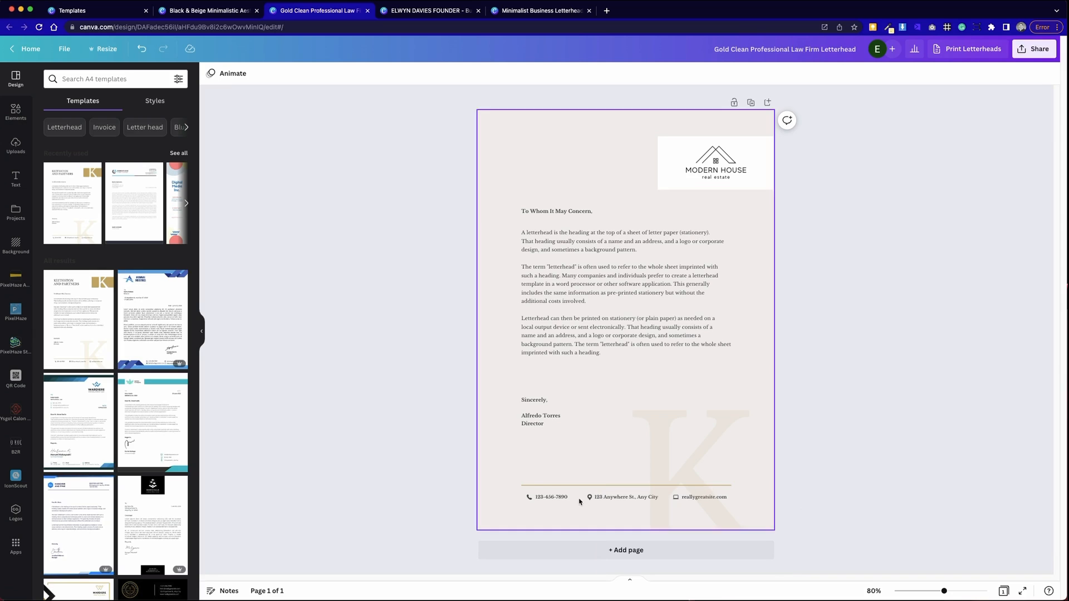
- Recolour the gold divider line above the contacts to dark grey
left_click(566, 486)
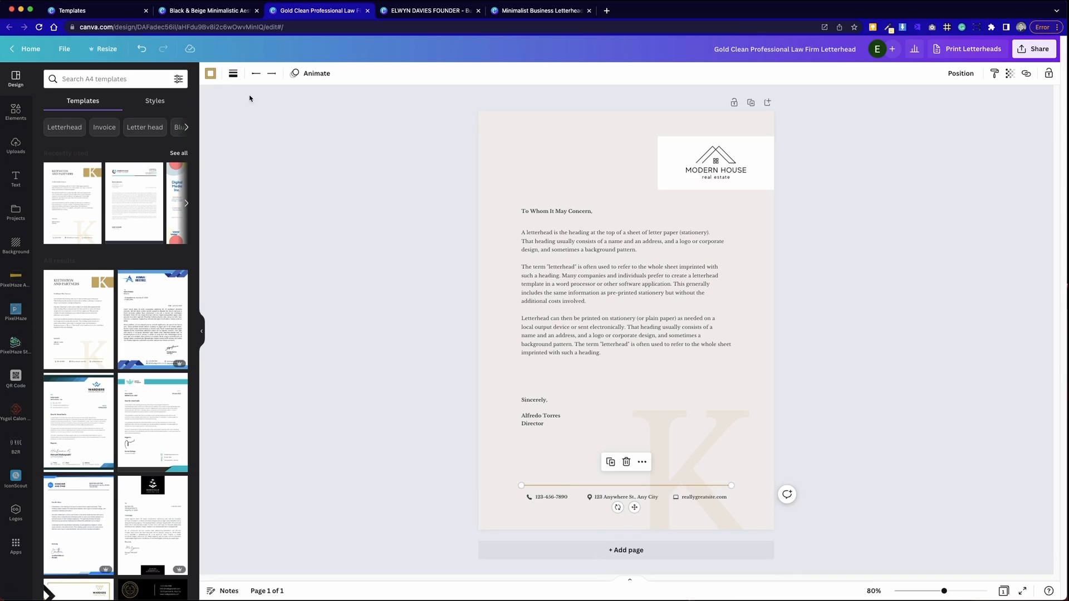
left_click(211, 73)
left_click(108, 119)
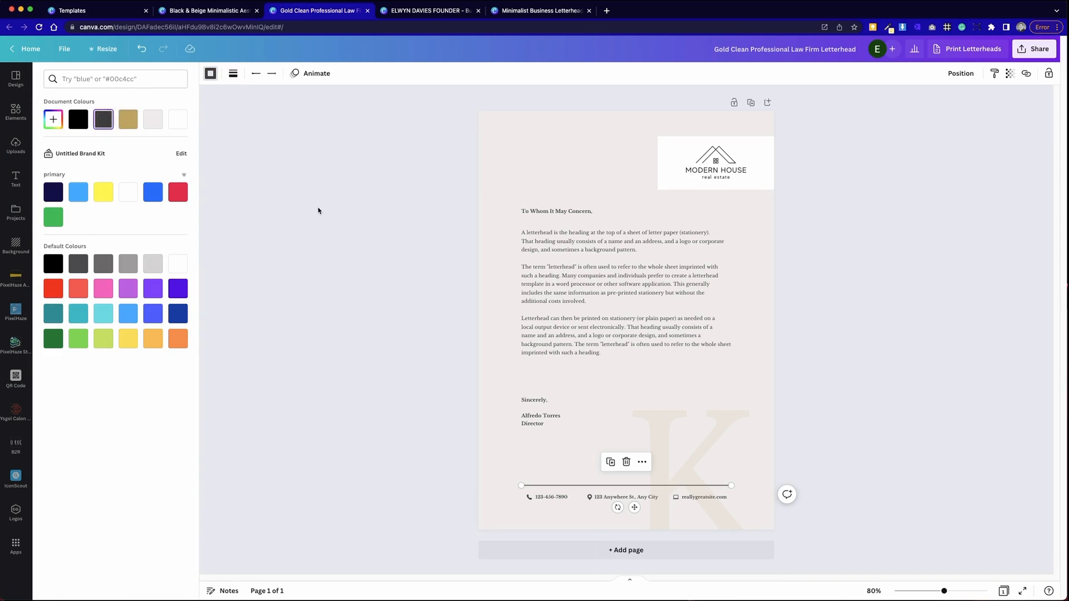
left_click(323, 215)
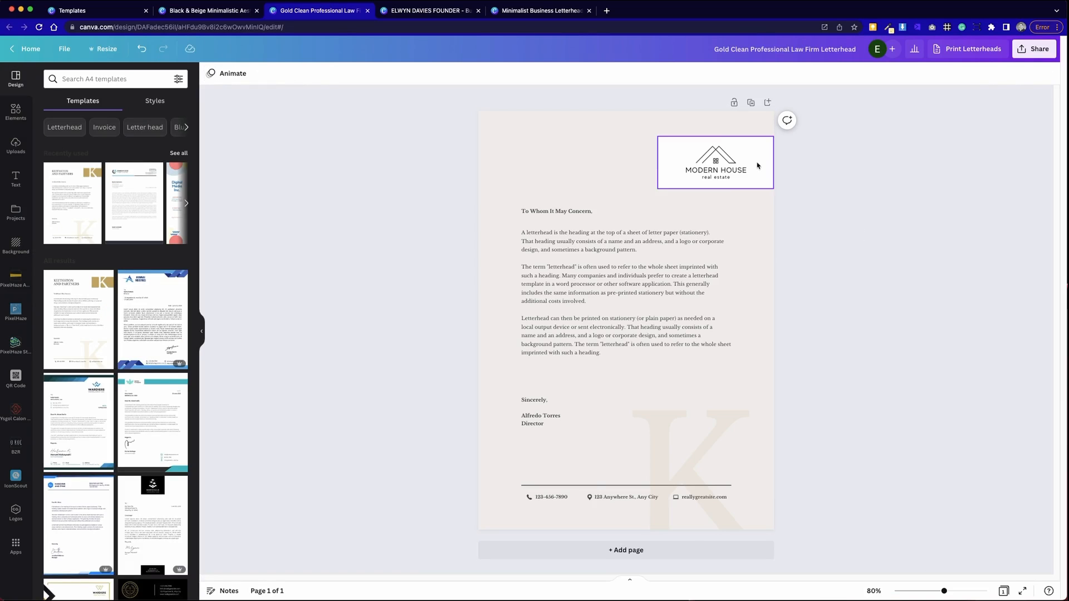
- Make the MODERN HOUSE logo text dark grey
left_click(717, 167)
left_click(716, 169)
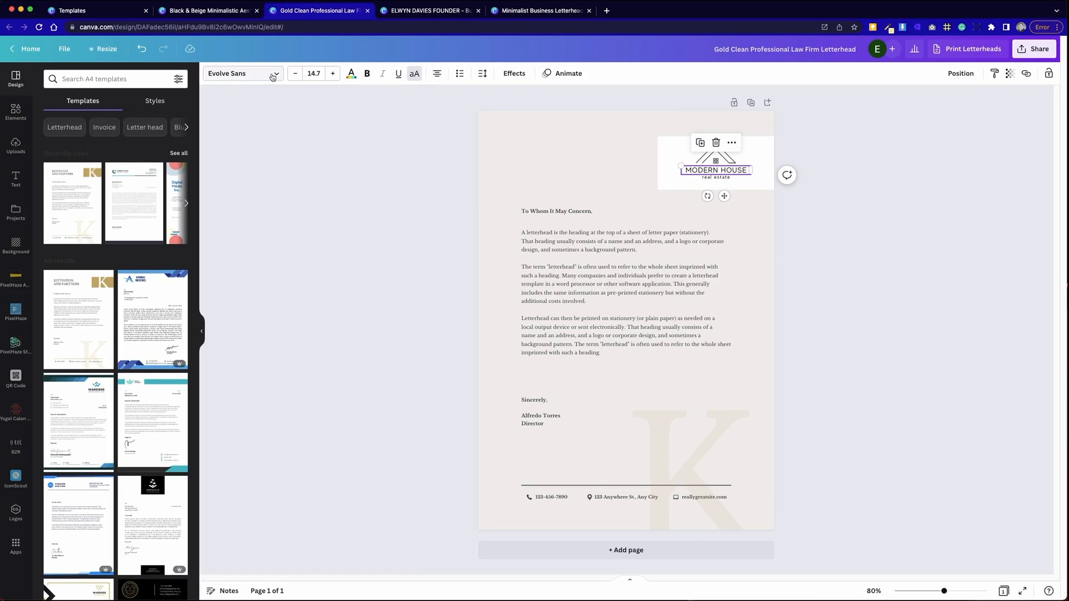
left_click(351, 73)
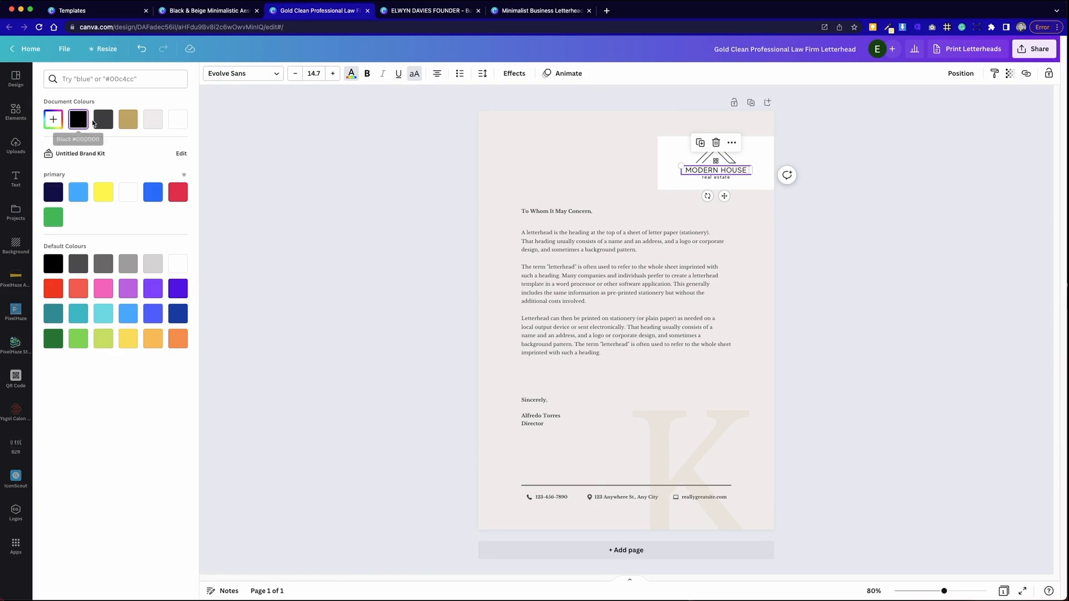
left_click(95, 122)
left_click(724, 177)
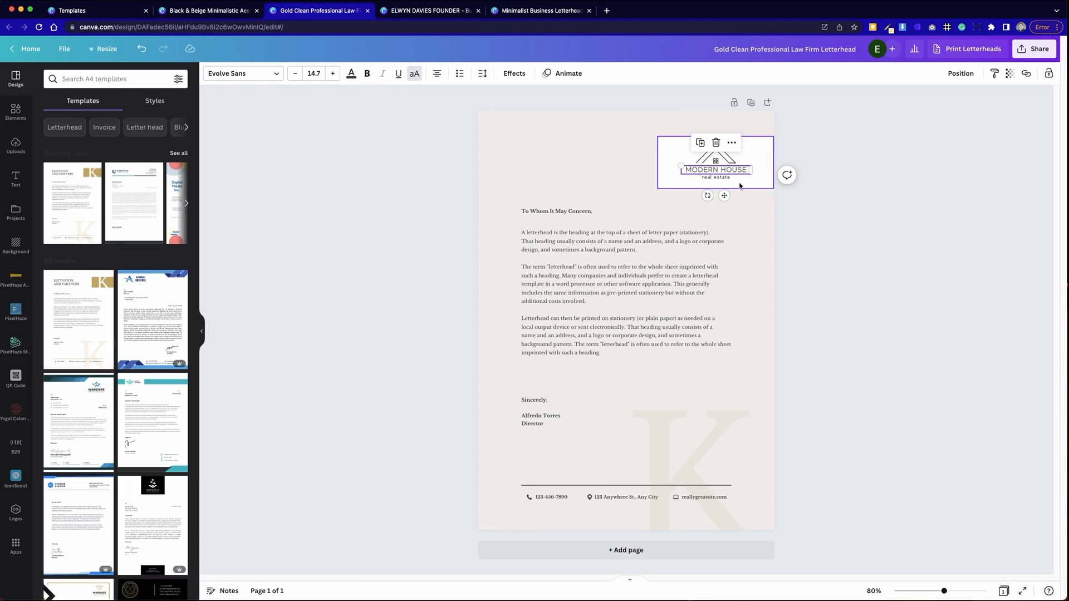
left_click(716, 159, "shift")
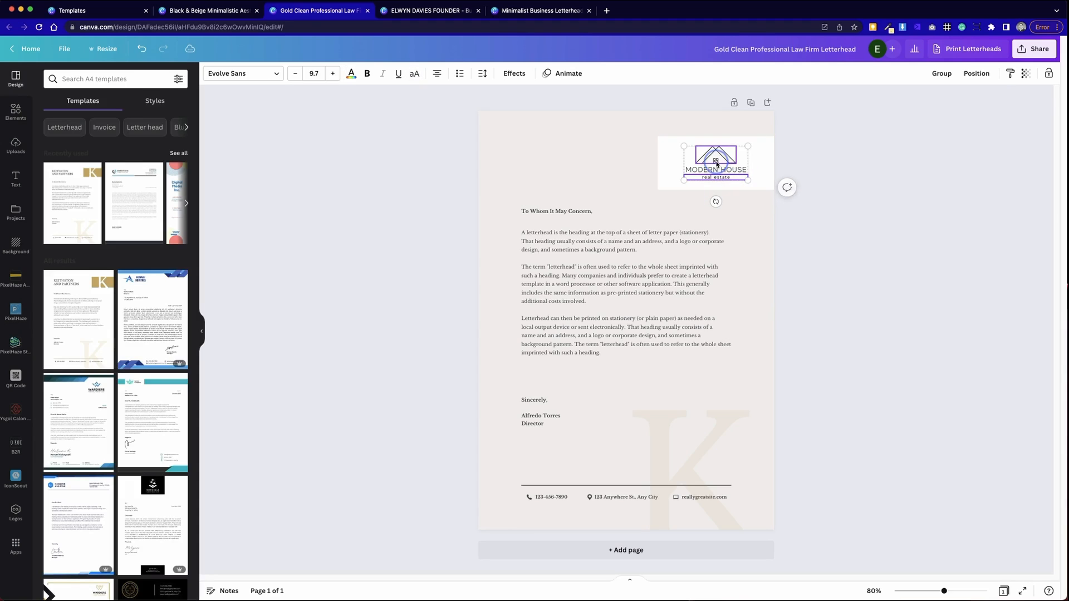
left_click(351, 74)
left_click(312, 146)
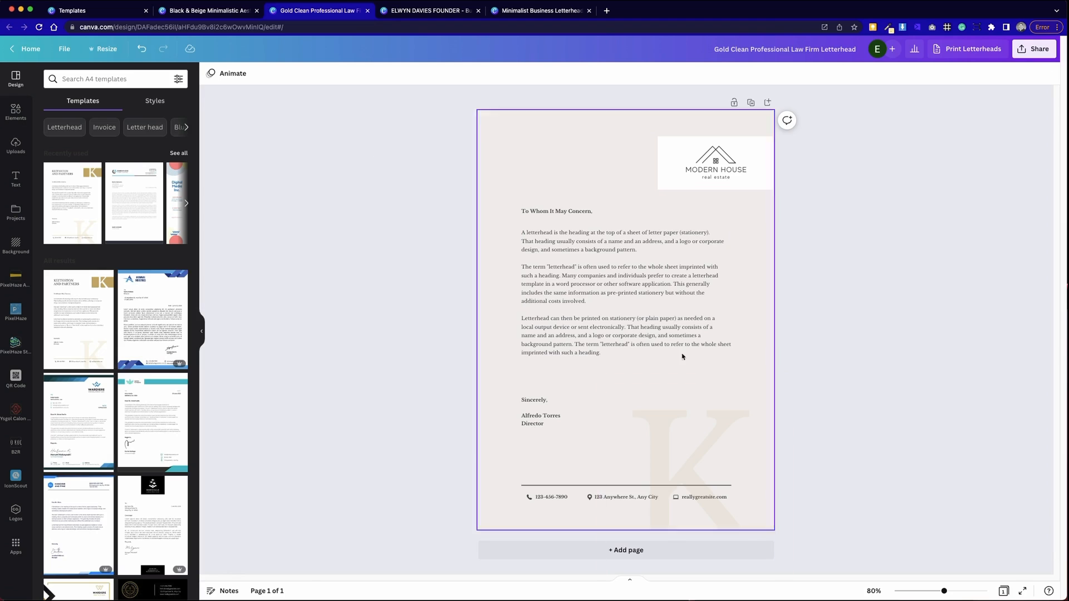
- Select the letter's body paragraphs together with the To Whom It May Concern greeting
double_click(716, 177)
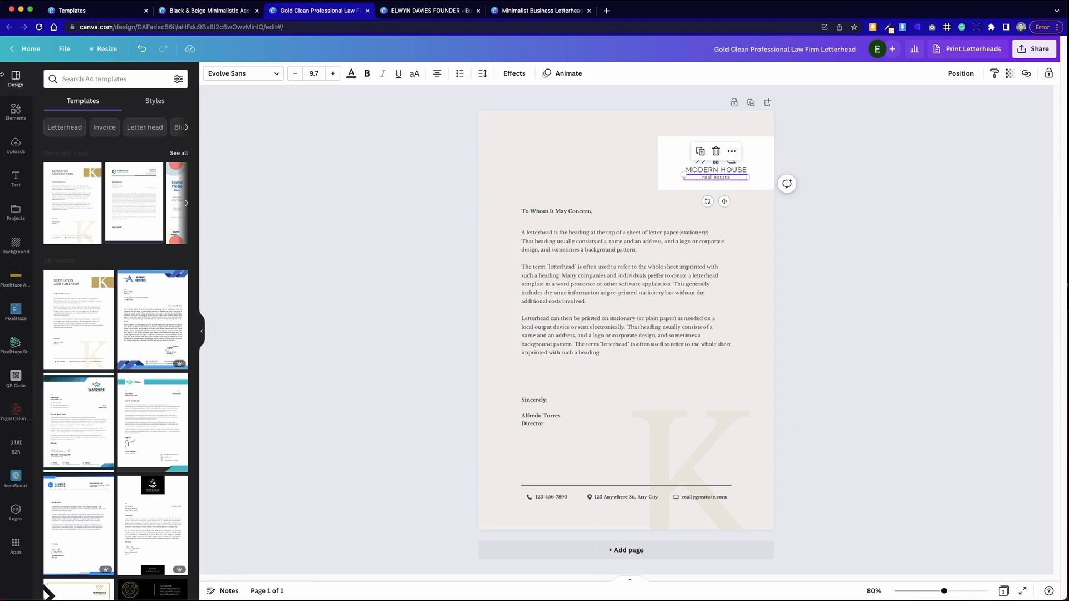
left_click(391, 304)
left_click(546, 301)
left_click(544, 212, "shift")
- Delete the large K watermark from the letterhead page
left_click(537, 414, "shift")
left_click(552, 497, "shift")
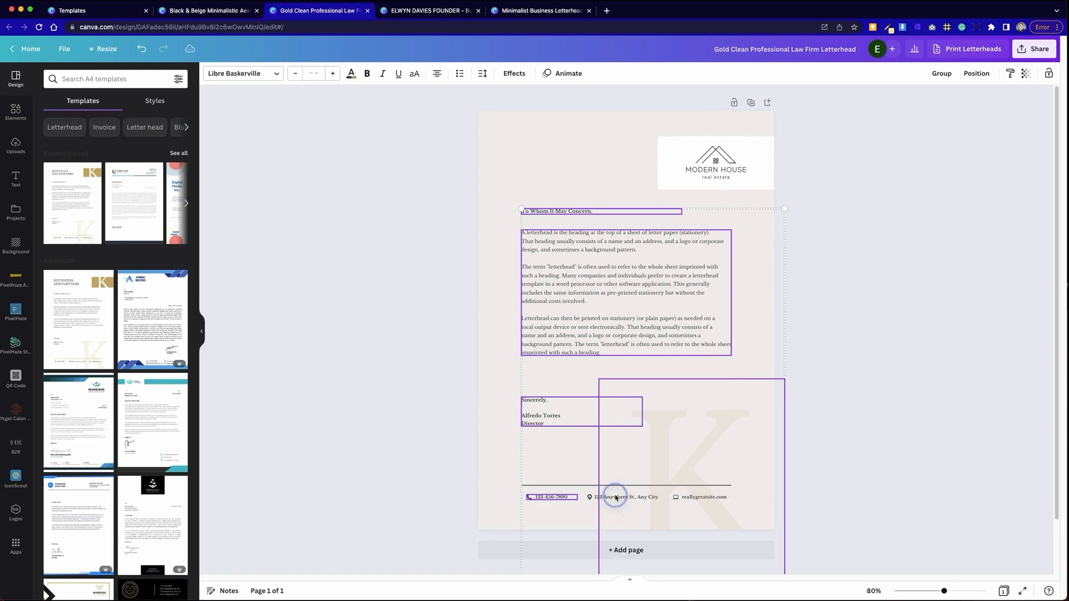
left_click(480, 486)
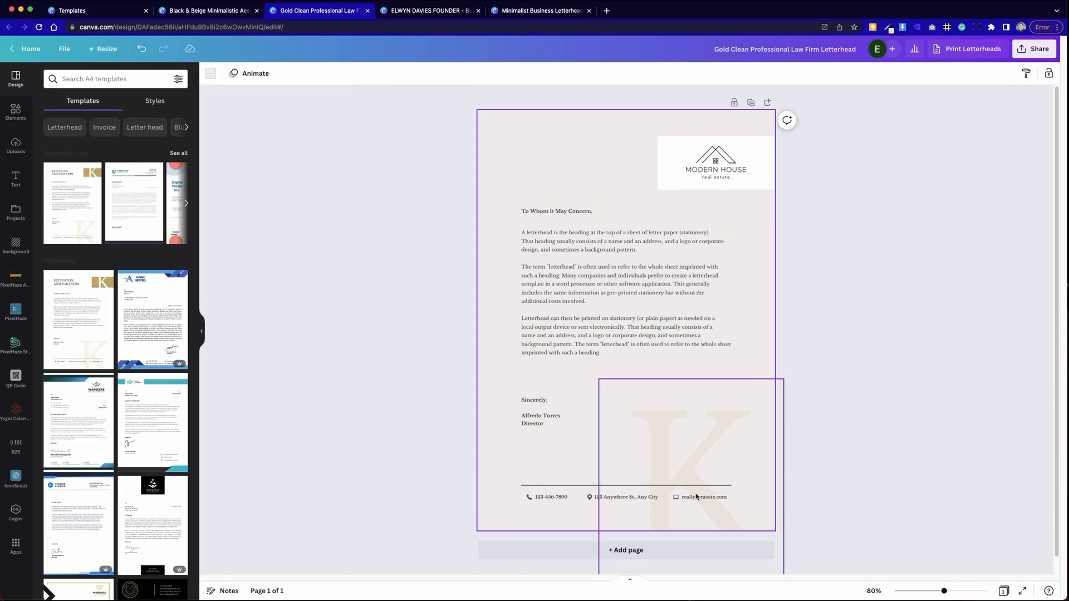
left_click(870, 470)
left_click_drag(709, 454, 834, 403)
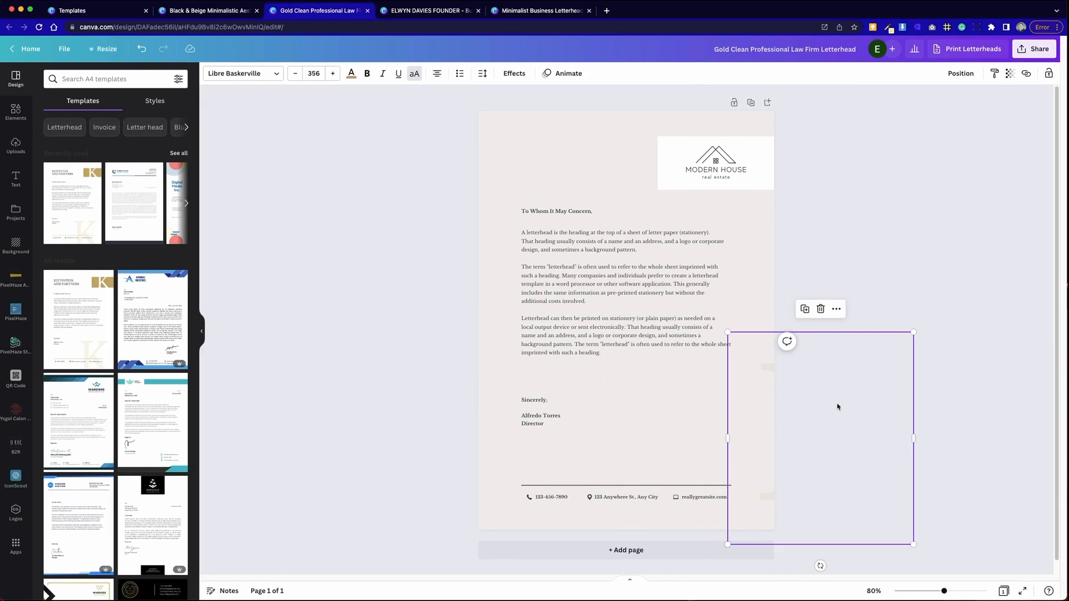
key("Delete")
- Select the footer website, address and phone, the signature and the body text together
left_click(694, 497)
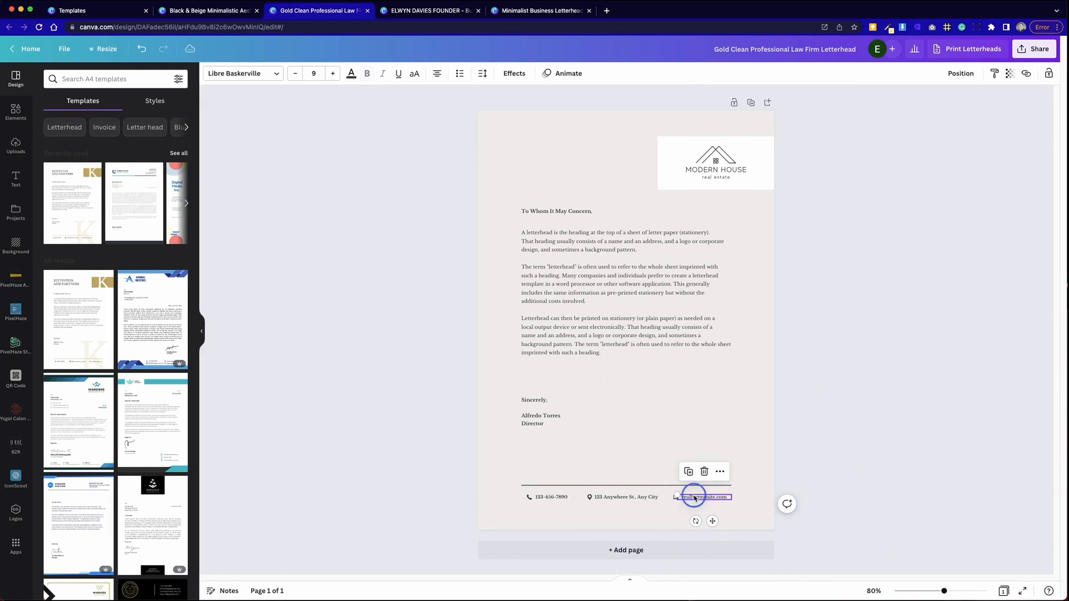
left_click(613, 497, "shift")
left_click(556, 497, "shift")
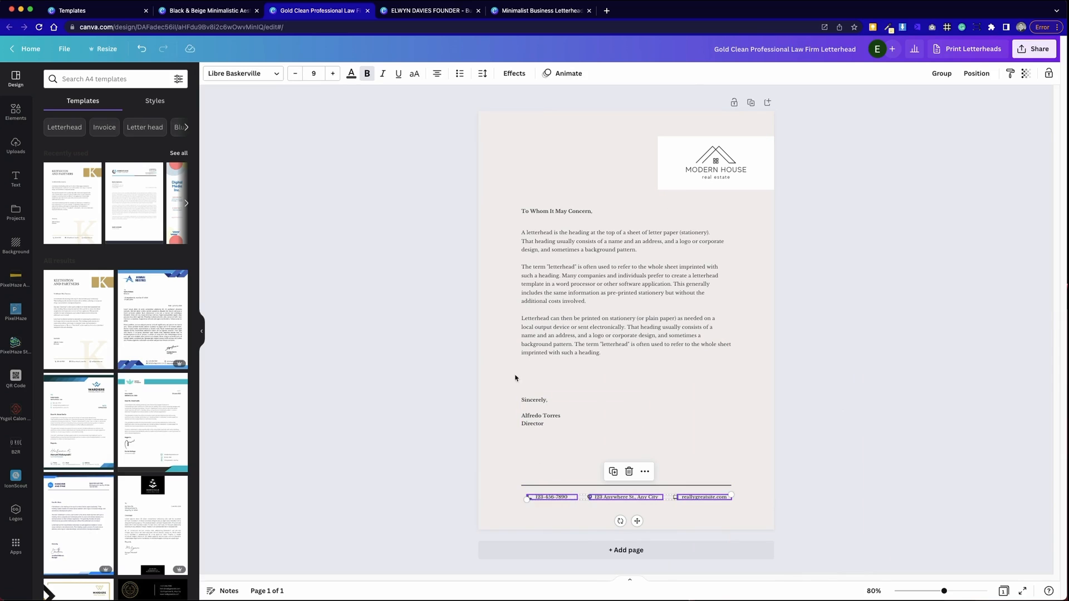
left_click(543, 415, "shift")
left_click(550, 298, "shift")
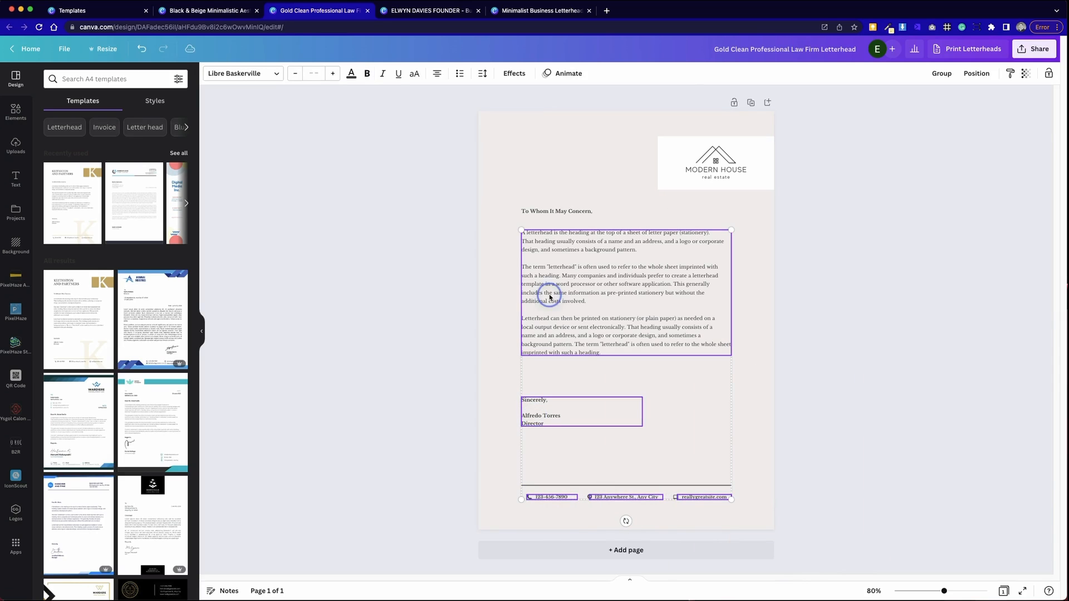
- Add the greeting to the selection and change all the letter's text to Evolve Sans
left_click(542, 211, "shift")
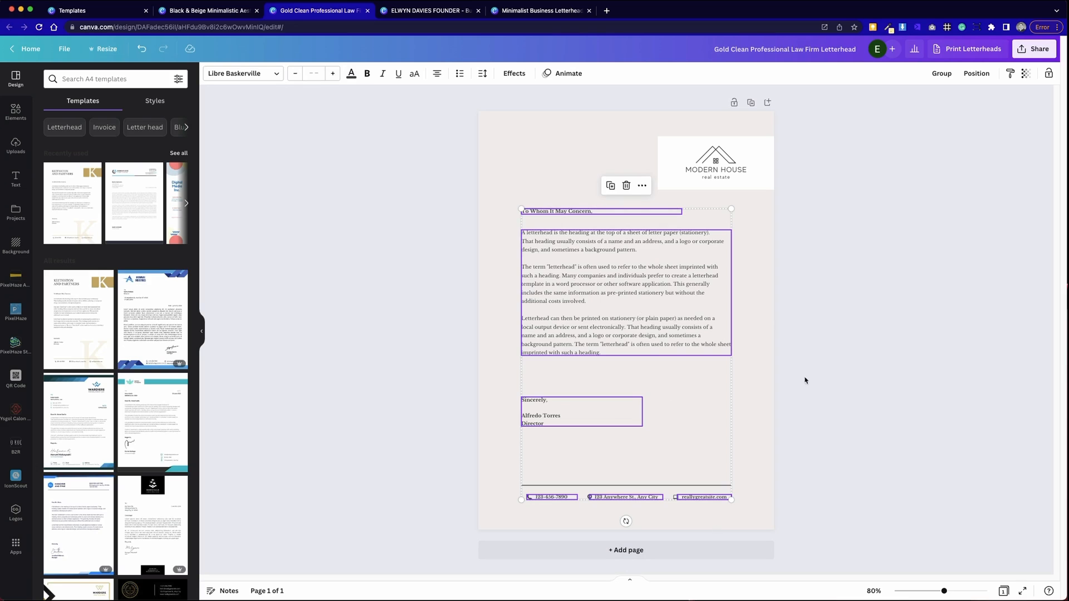
left_click(352, 74)
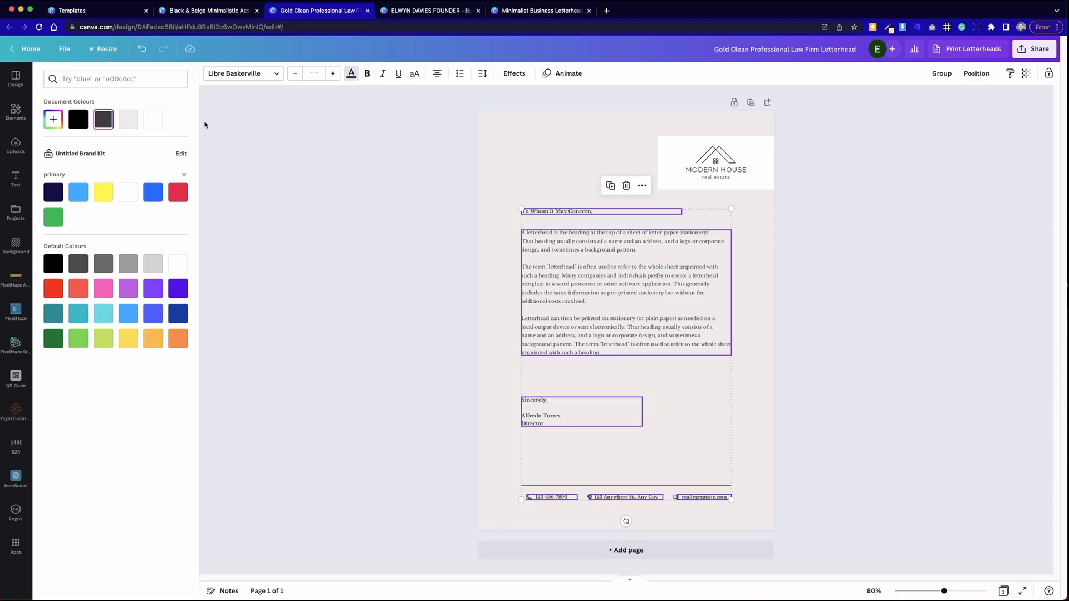
left_click(267, 79)
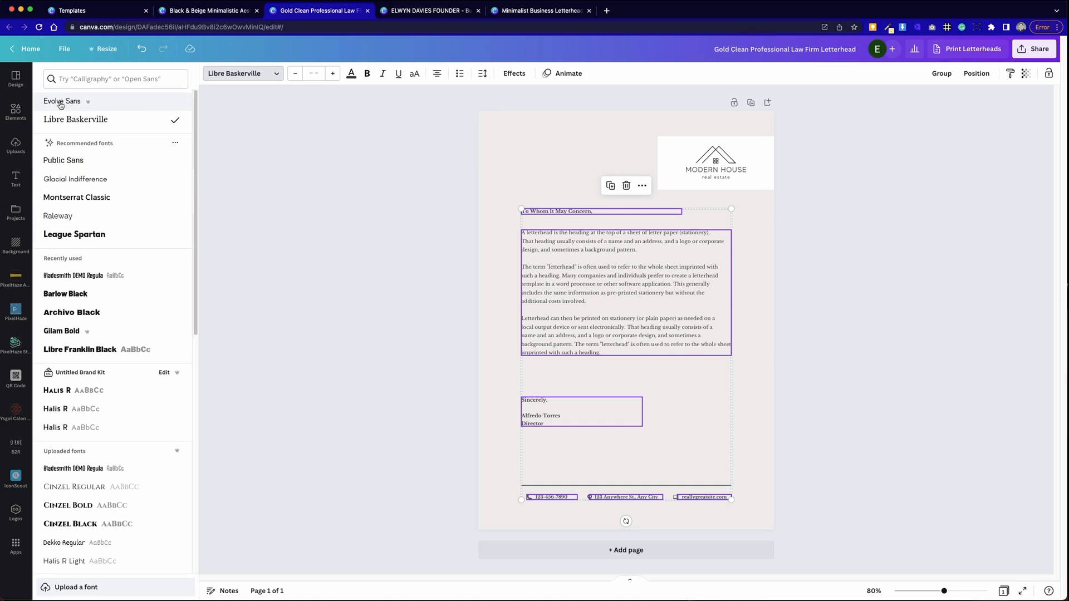
left_click(77, 105)
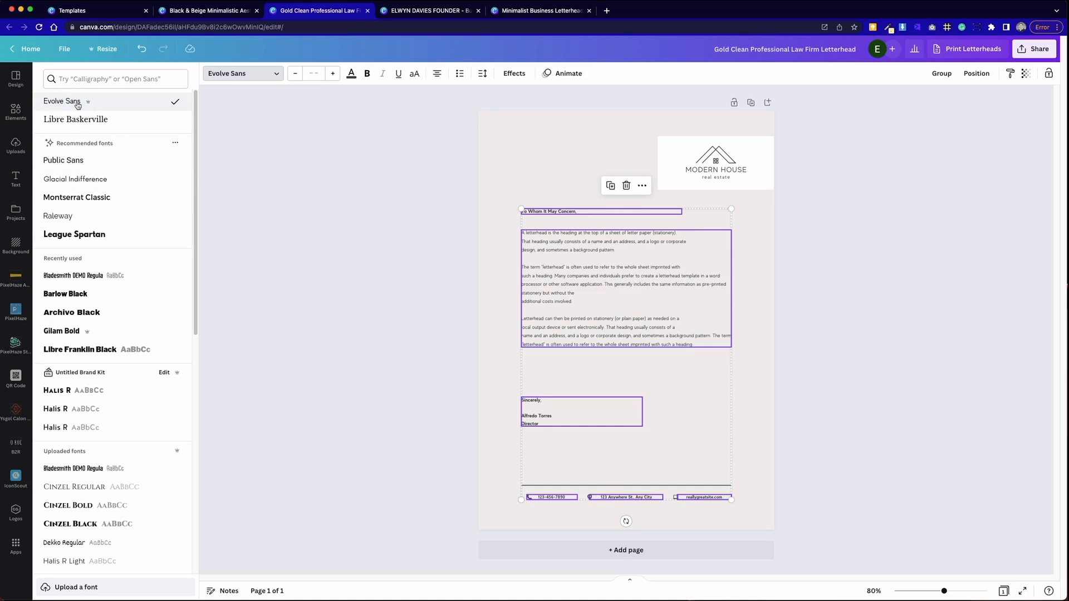
left_click(426, 272)
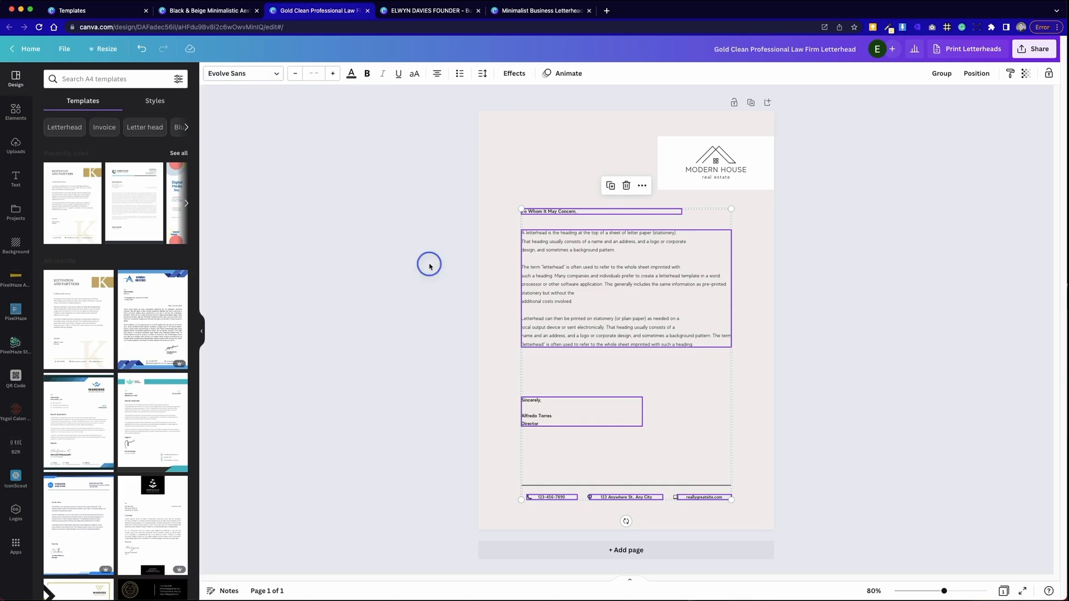
left_click(560, 210)
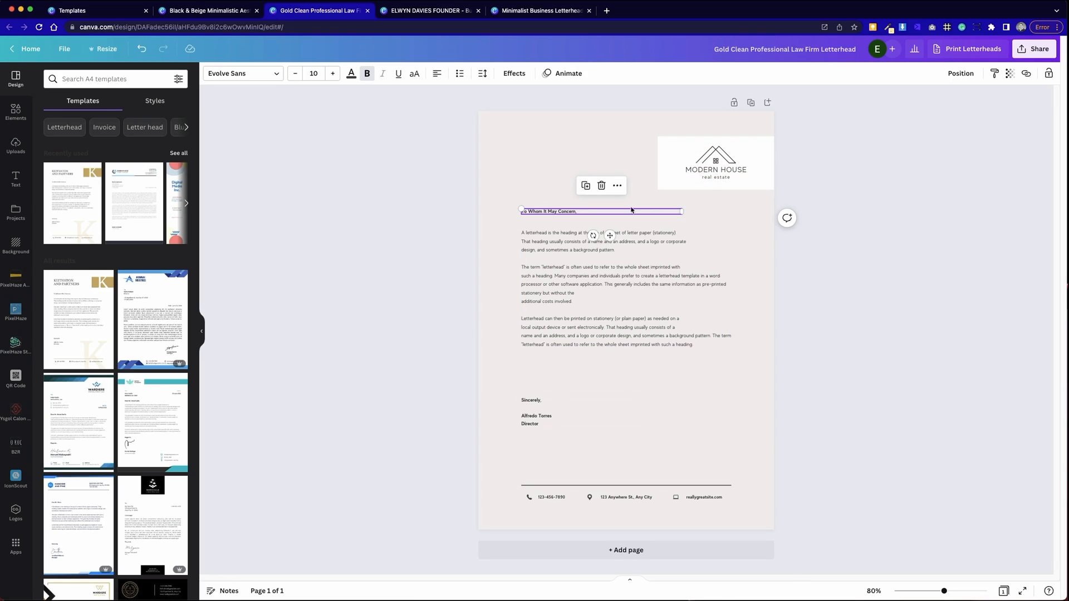
- Move the signature up toward the body, then shift greeting, body and signature slightly lower
left_click(895, 447)
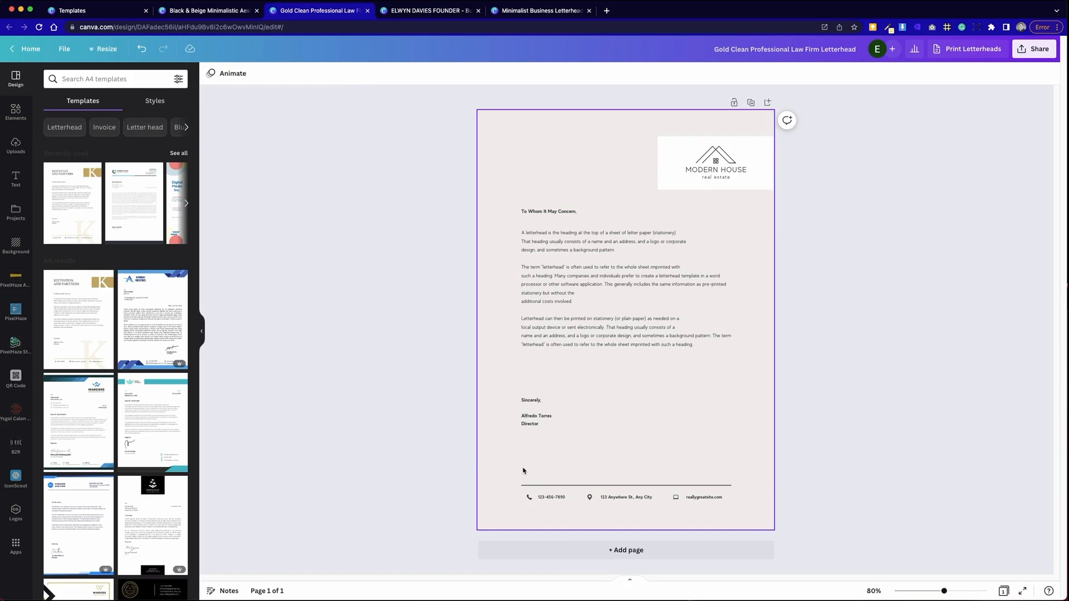
left_click_drag(544, 420, 547, 388)
mouse_move(536, 432)
left_mouse_down()
mouse_move(573, 365)
mouse_move(598, 192)
left_mouse_up()
left_click_drag(596, 266, 598, 277)
- Switch to the Black & Beige minimalistic logo design
left_click(785, 355)
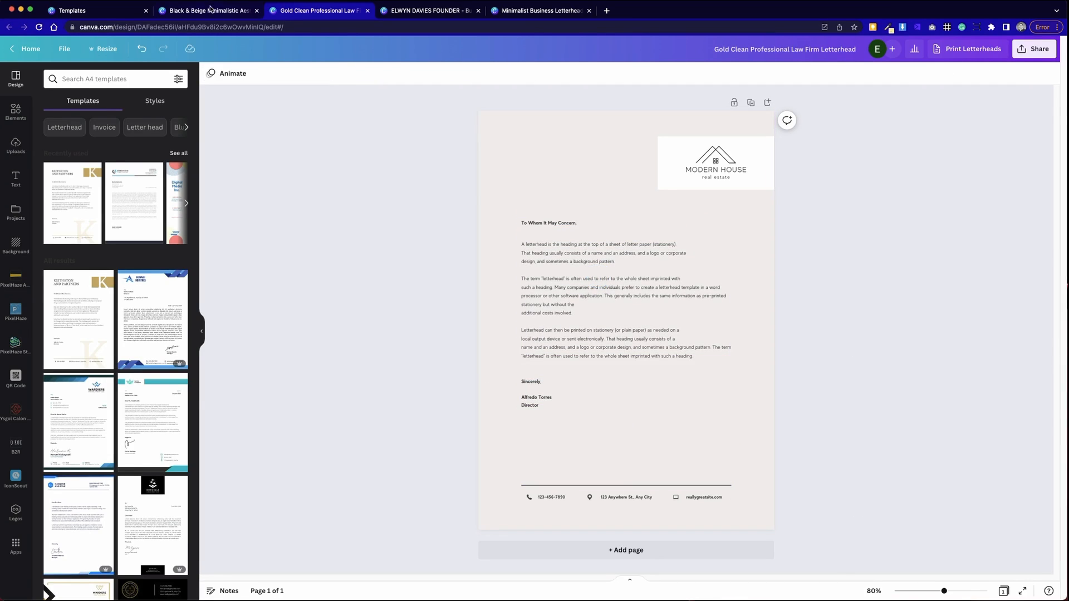
left_click(210, 12)
left_click(360, 153)
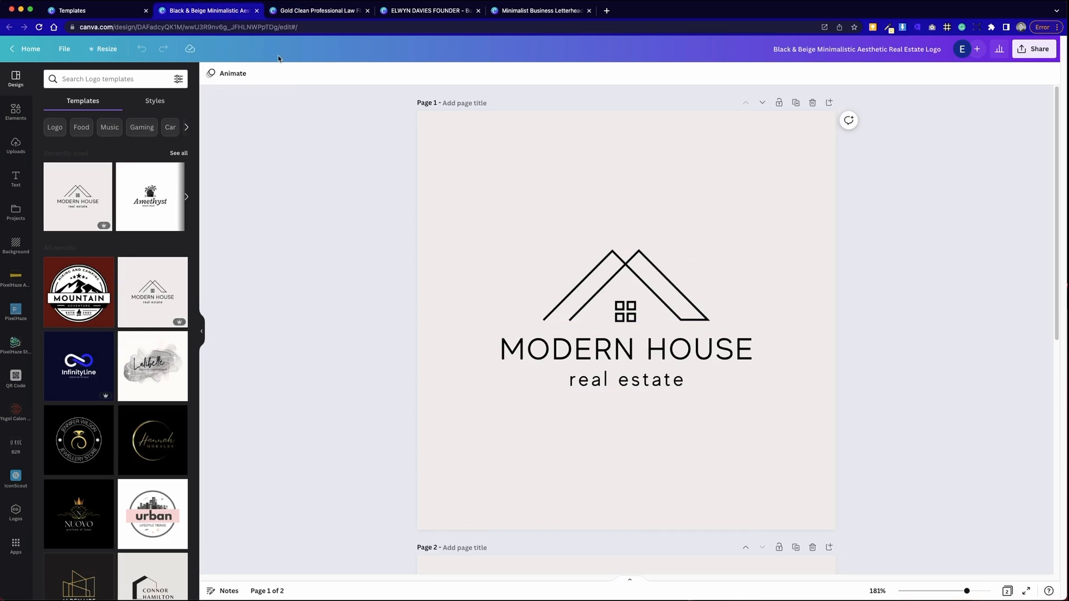
- Return to the Gold Clean Professional Law Firm letterhead and collapse the templates panel
left_click(321, 12)
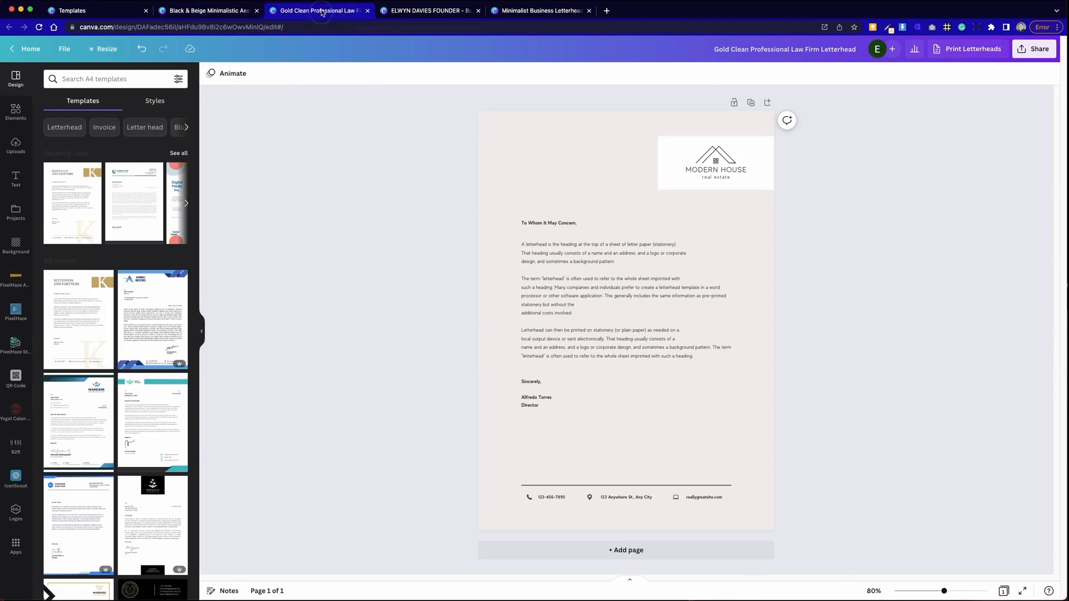
left_click(562, 11)
left_click(312, 13)
left_click(202, 331)
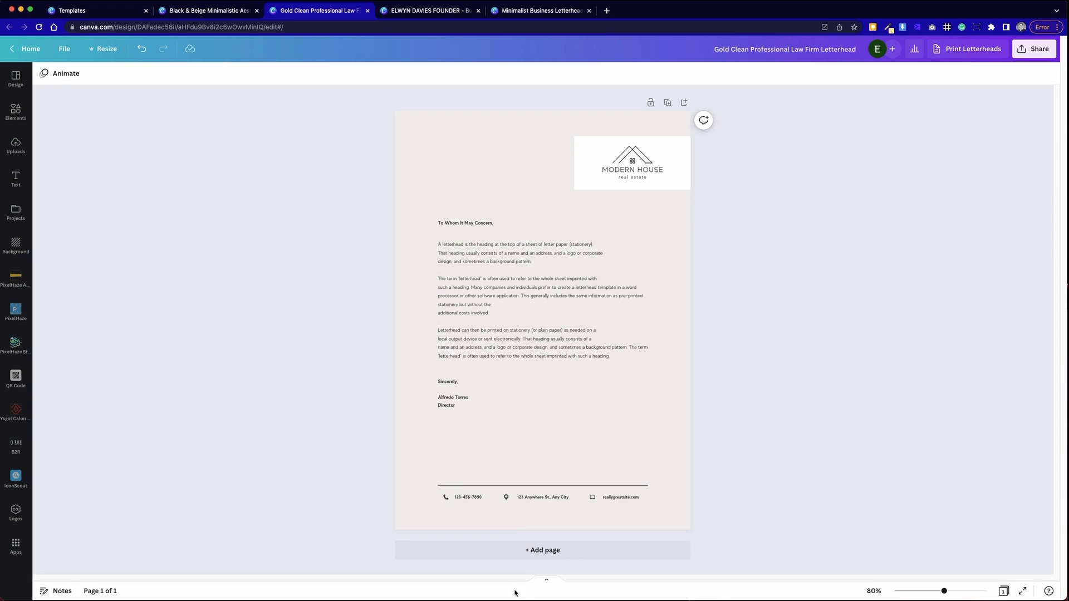
- Duplicate the letterhead page and delete the greeting, body and signature from Page 2
left_click(667, 103)
left_click(490, 345)
key("Delete")
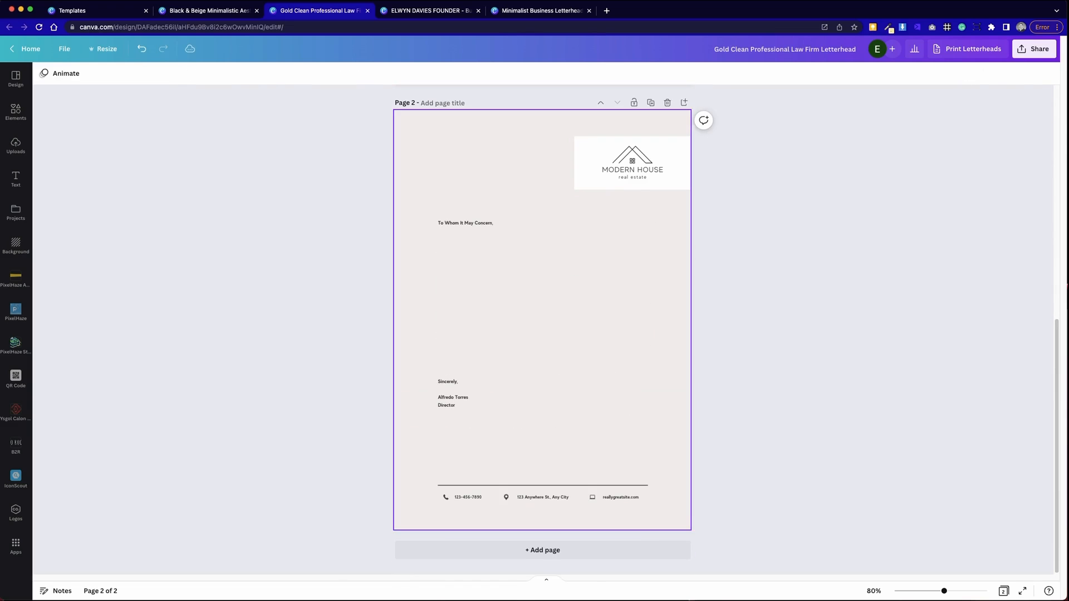
mouse_move(427, 223)
left_mouse_down()
mouse_move(579, 482)
mouse_move(569, 429)
left_mouse_up()
key("Delete")
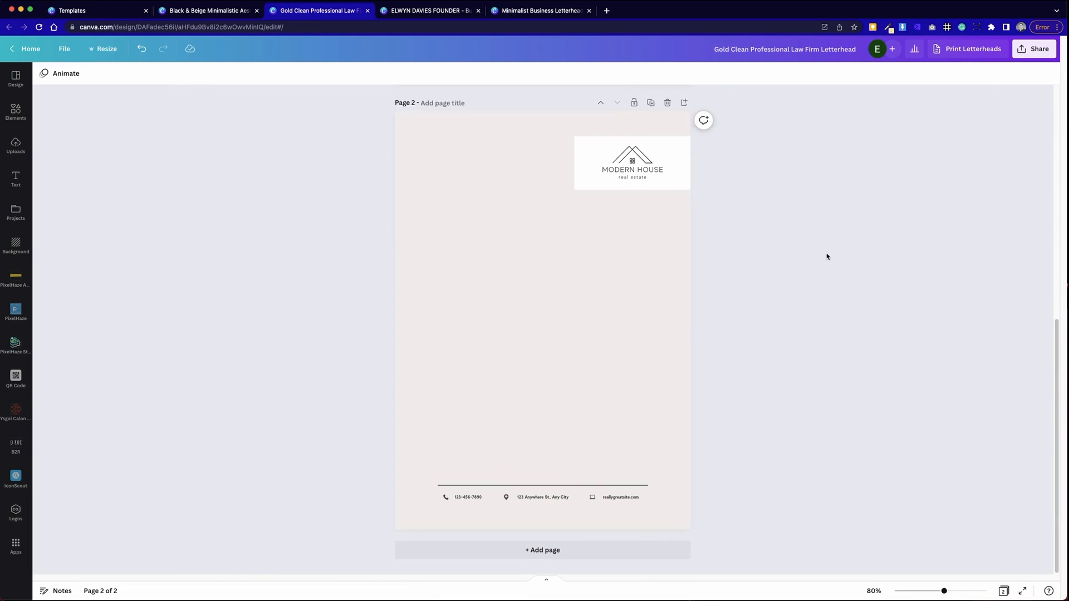
left_click(830, 418)
scroll(831, 420, "up", 5)
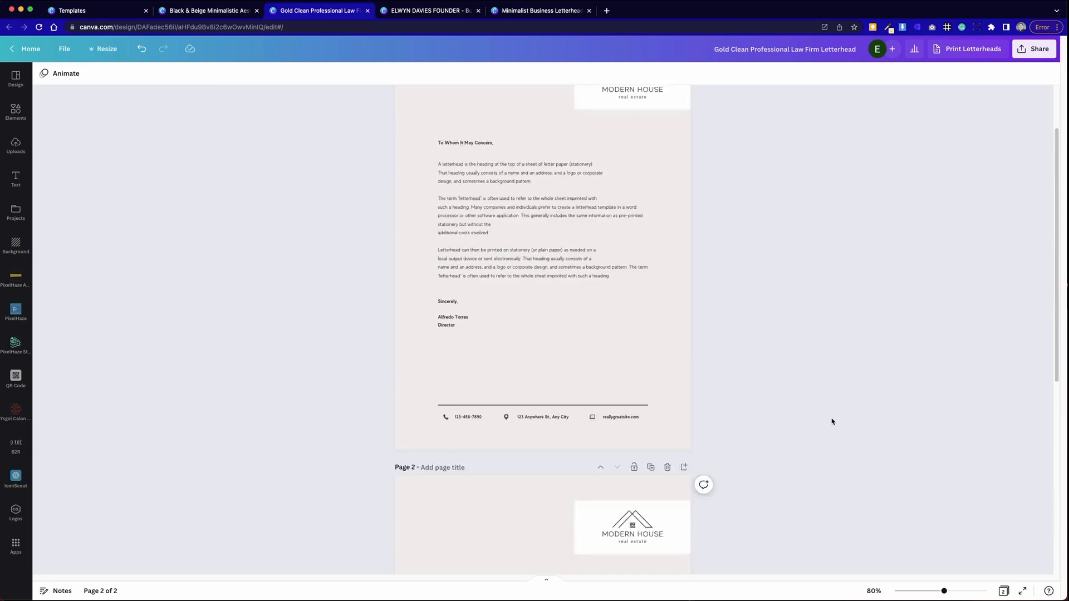
scroll(832, 421, "down", 8)
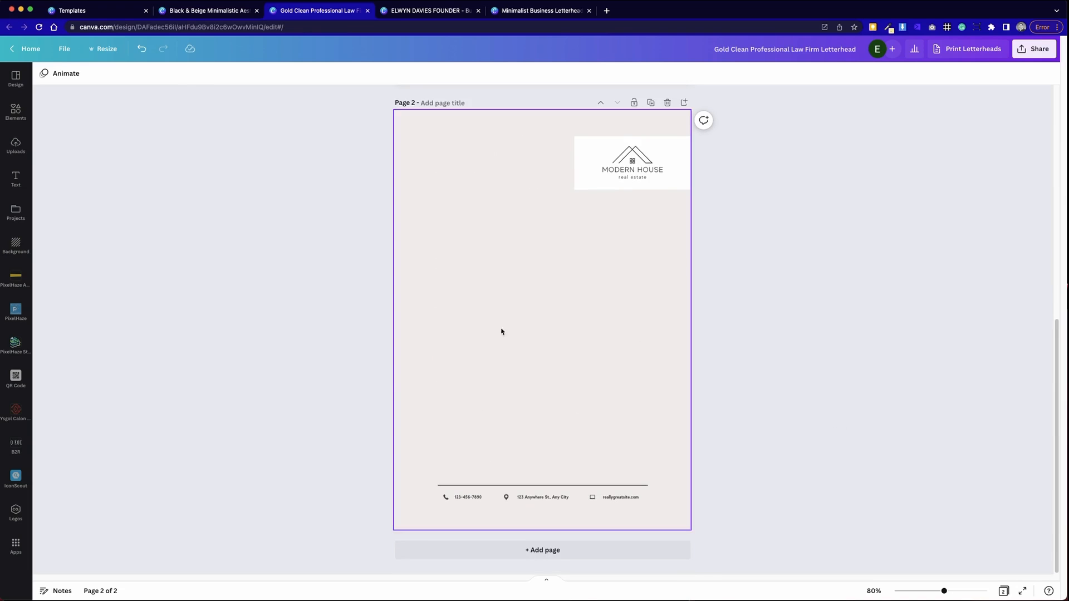
left_click(550, 255)
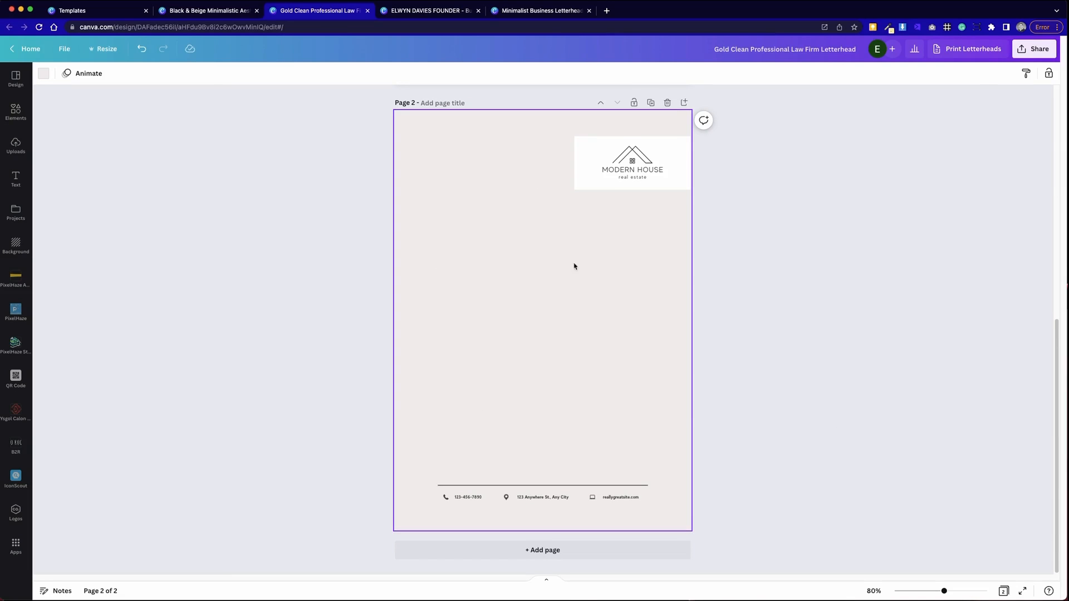
- Give the Modern House logo's box the beige document colour
left_click(43, 75)
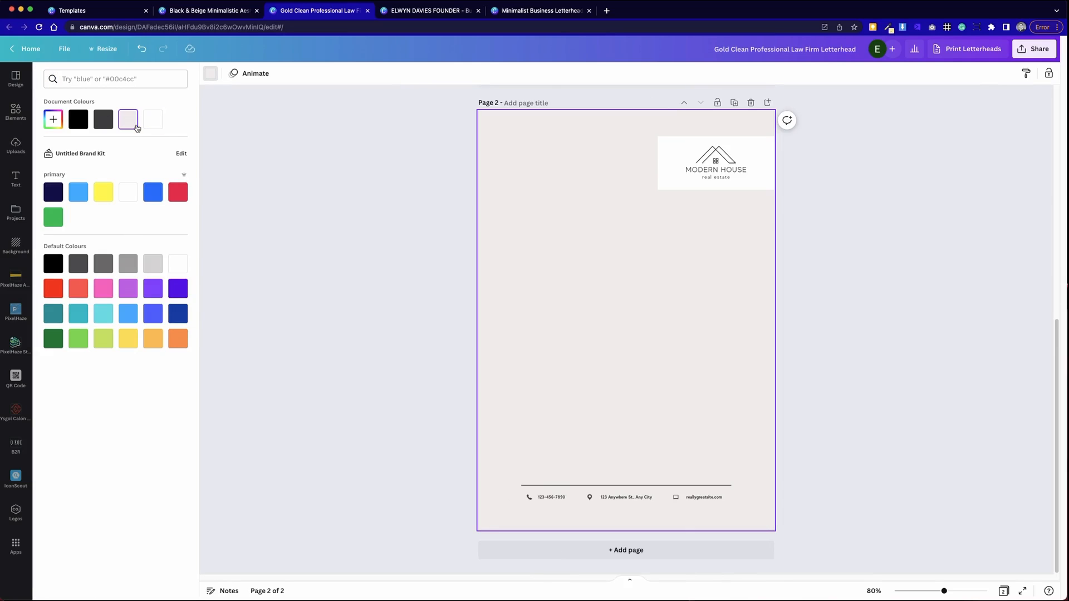
left_click(322, 167)
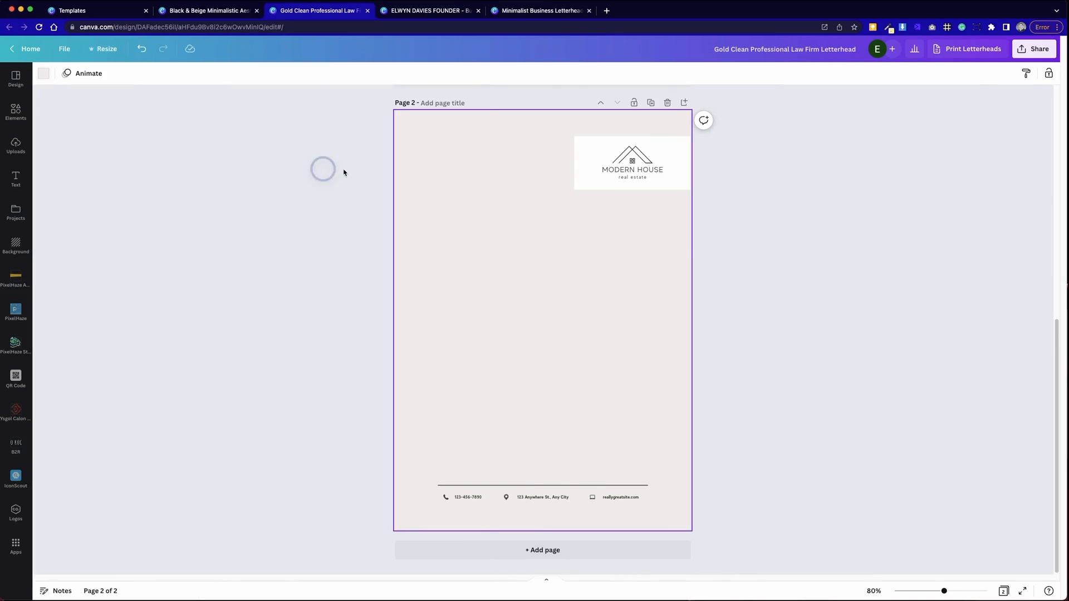
left_click(674, 184)
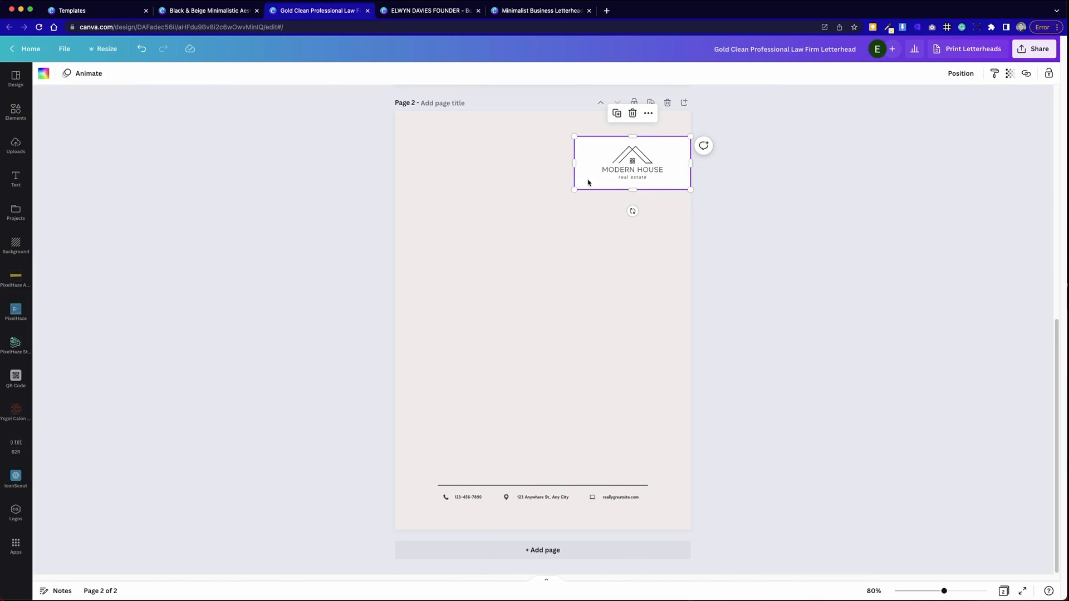
left_click(43, 73)
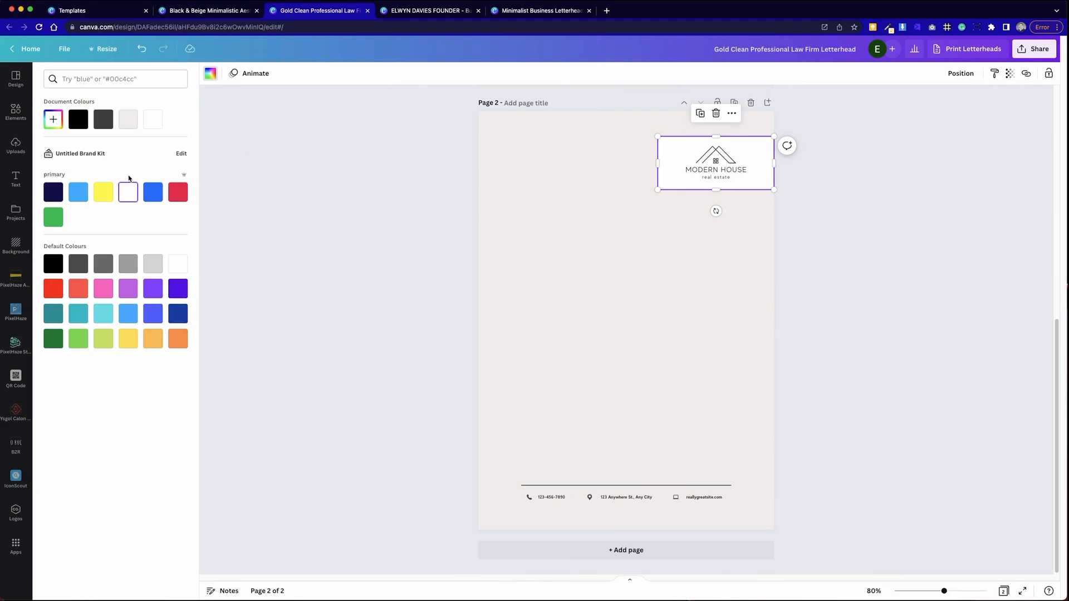
left_click(133, 126)
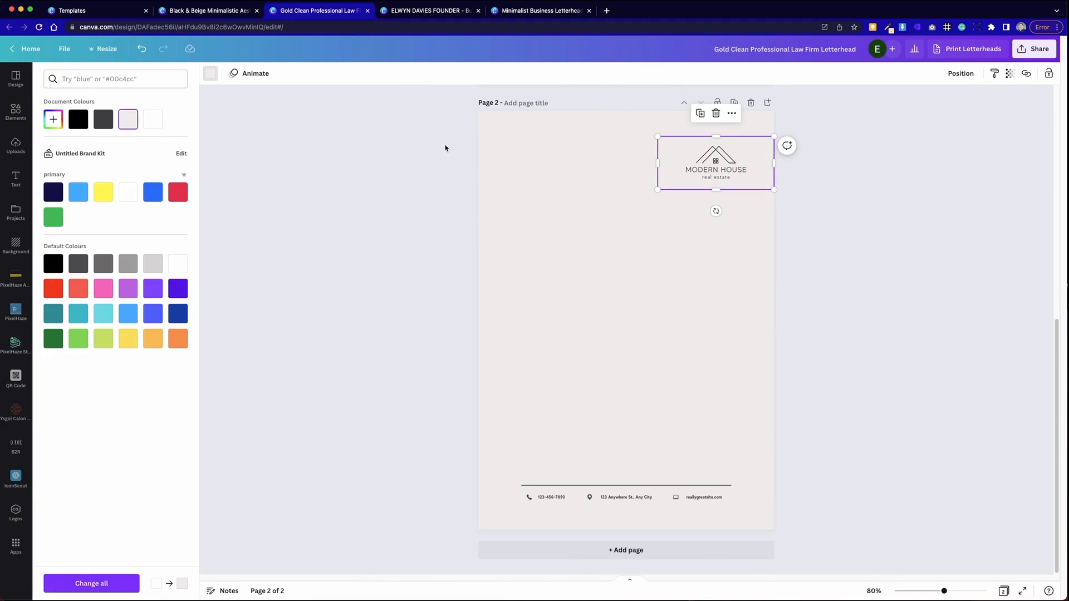
- Set page 2's background colour to white
left_click(440, 144)
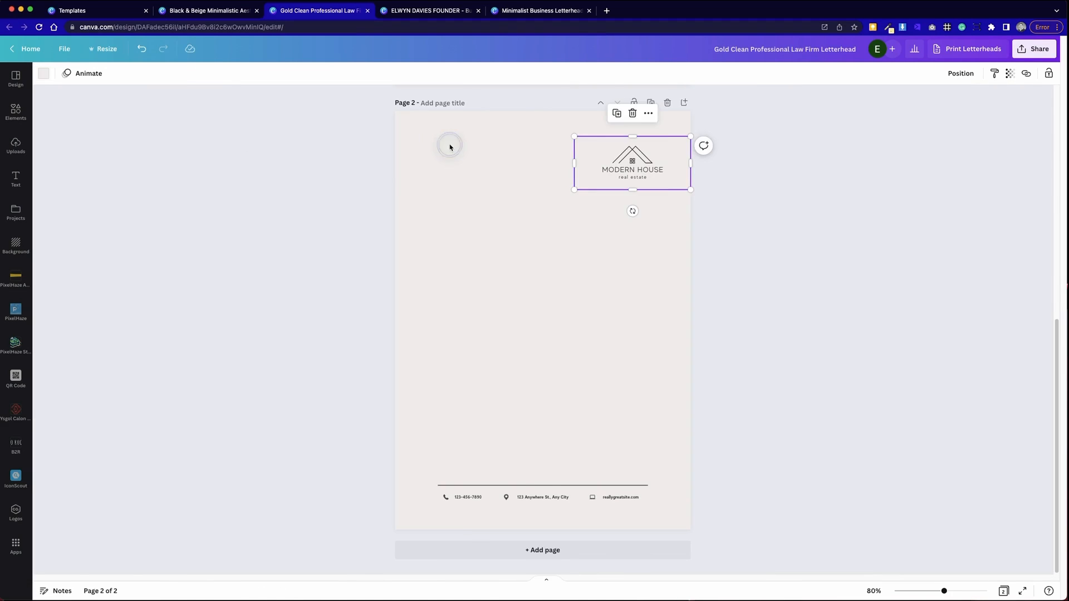
left_click(45, 74)
left_click(153, 119)
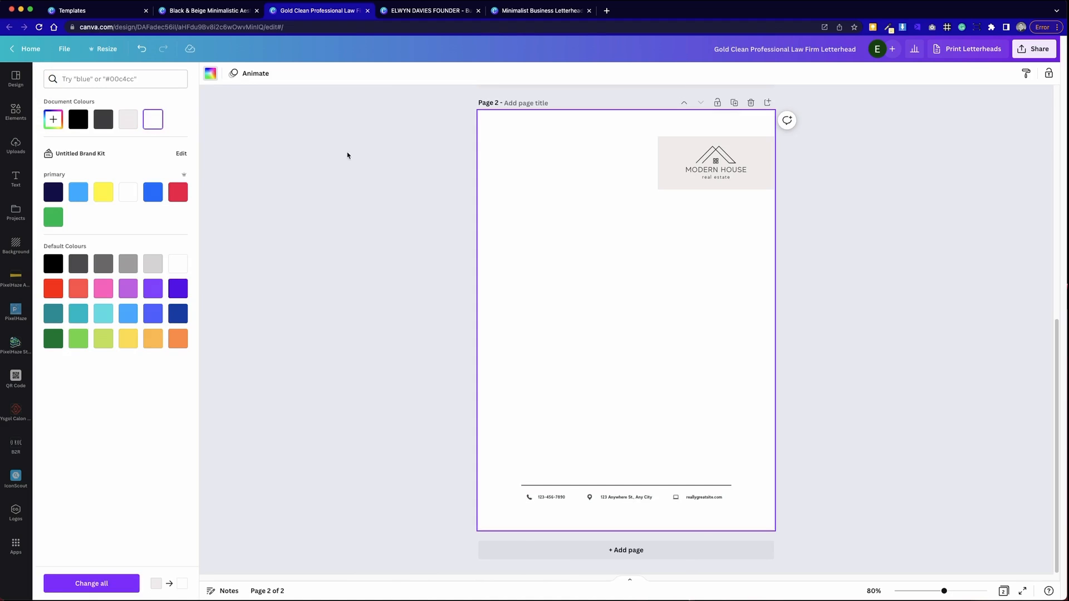
left_click(391, 160)
scroll(878, 371, "up", 5)
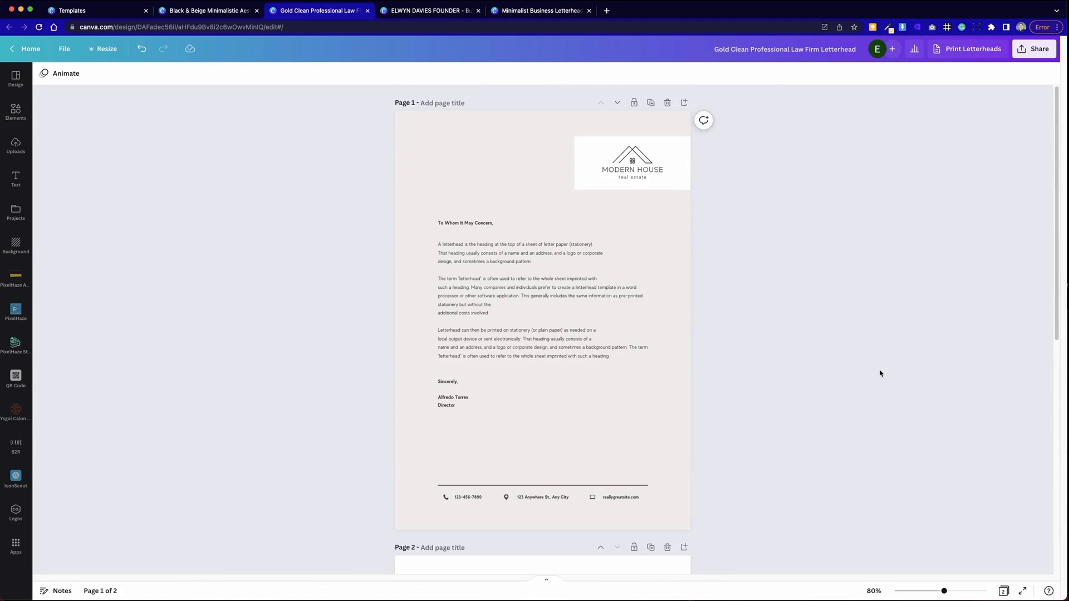
- Move the Modern House logo on page 2 slightly left, in from the right edge
scroll(880, 373, "down", 8)
scroll(880, 372, "up", 8)
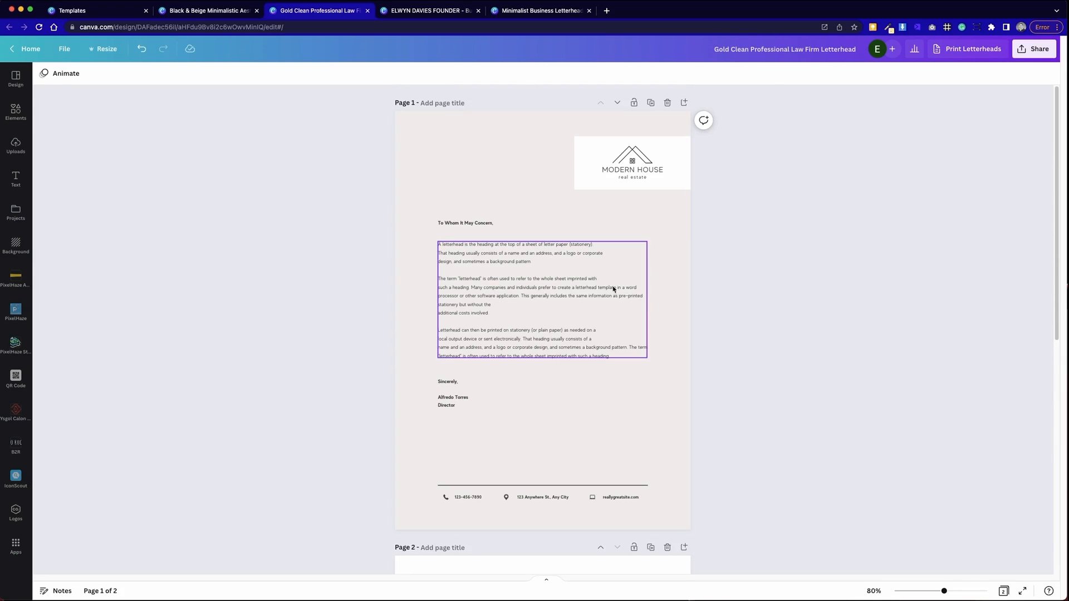
scroll(575, 379, "down", 8)
scroll(577, 384, "up", 8)
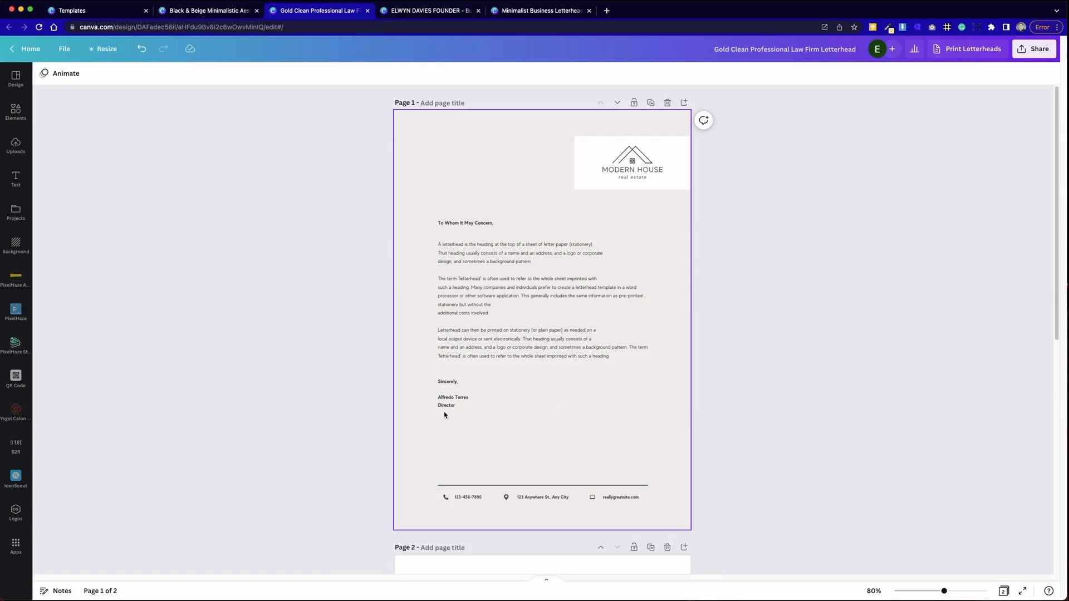
scroll(759, 308, "down", 8)
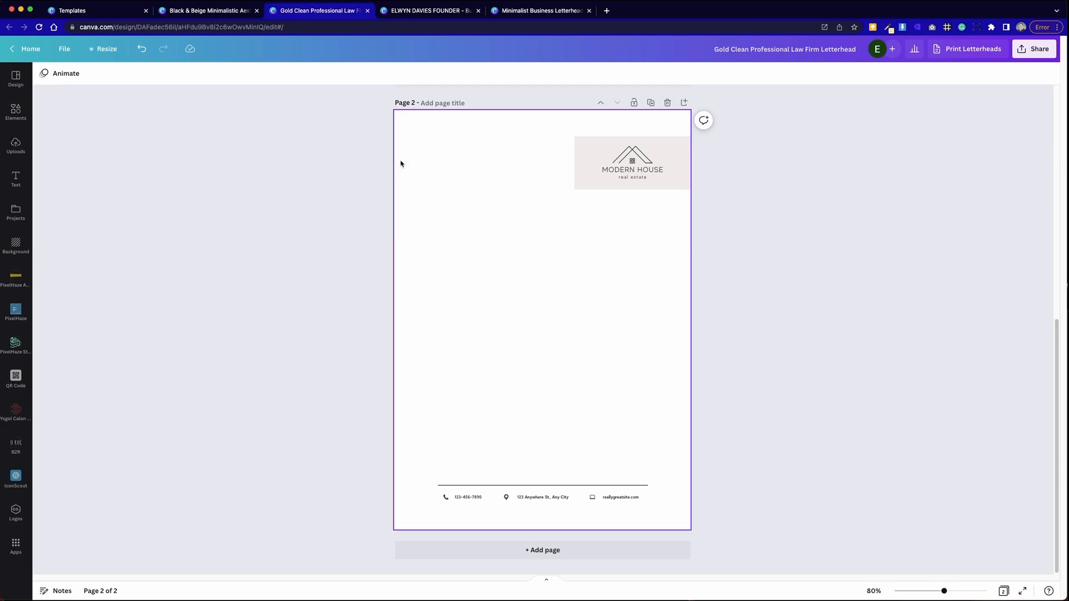
scroll(756, 199, "up", 8)
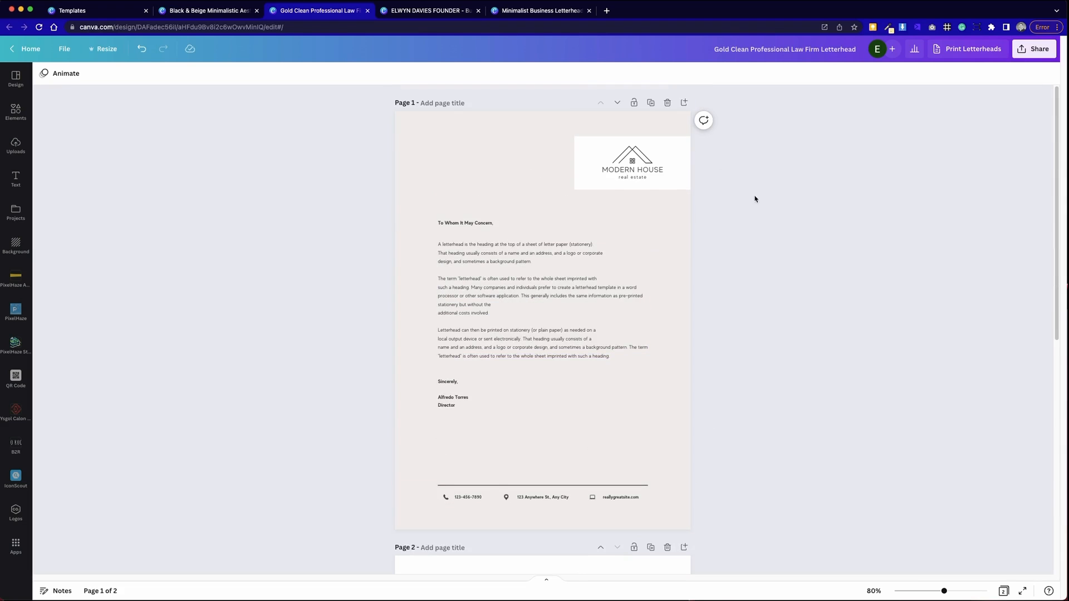
scroll(585, 293, "down", 8)
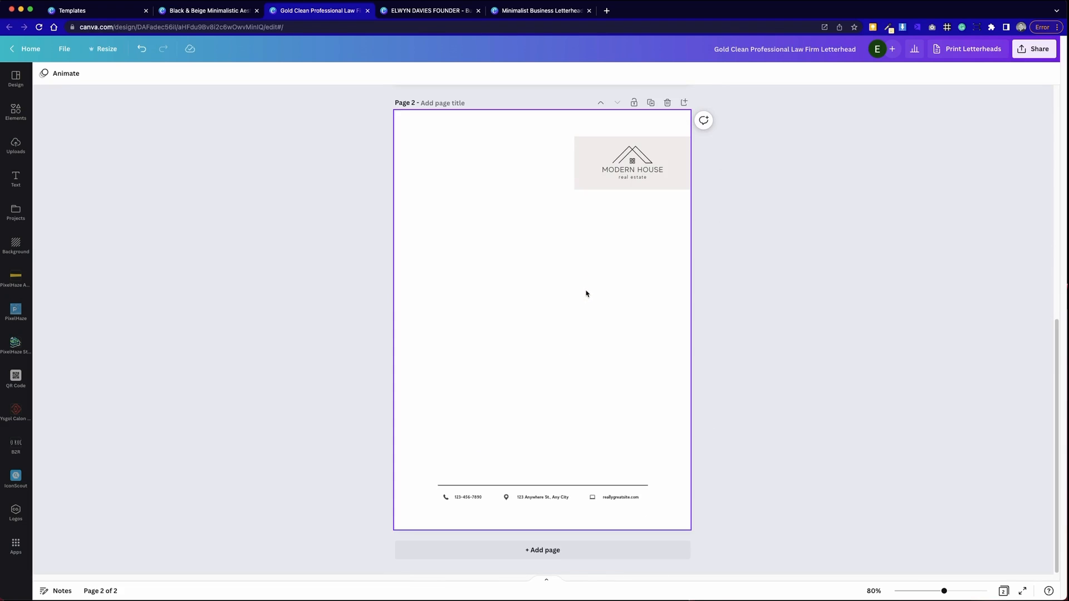
left_click_drag(598, 217, 635, 173)
left_click(724, 232)
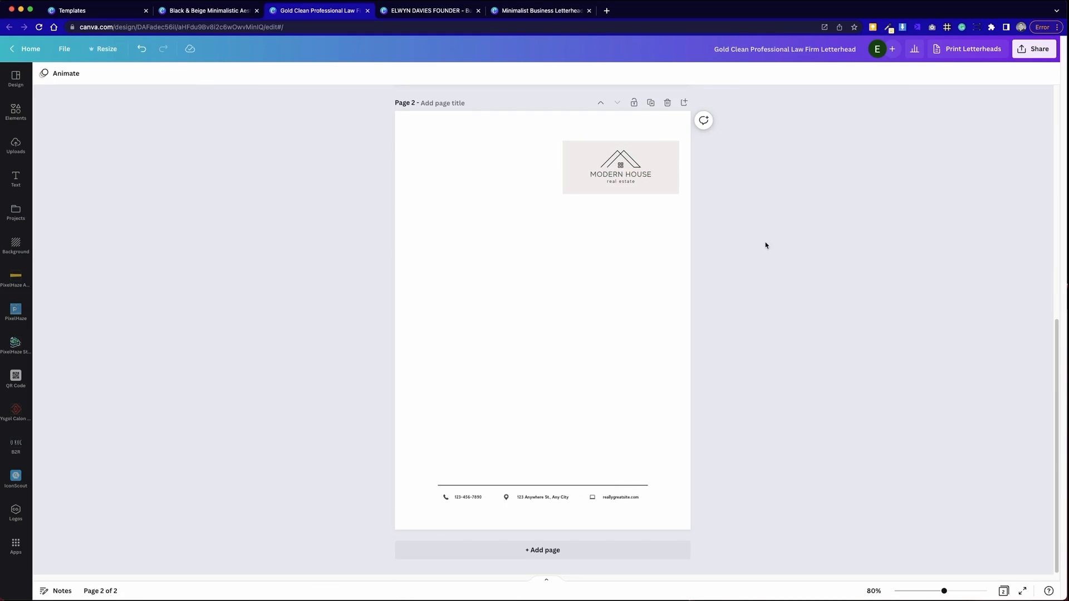
- Select the whole logo group and scale it down to about 5.7 × 2.6
left_click_drag(561, 226, 626, 174)
left_click(532, 217)
left_click_drag(531, 216, 679, 146)
left_click_drag(533, 193, 572, 177)
left_click(564, 222)
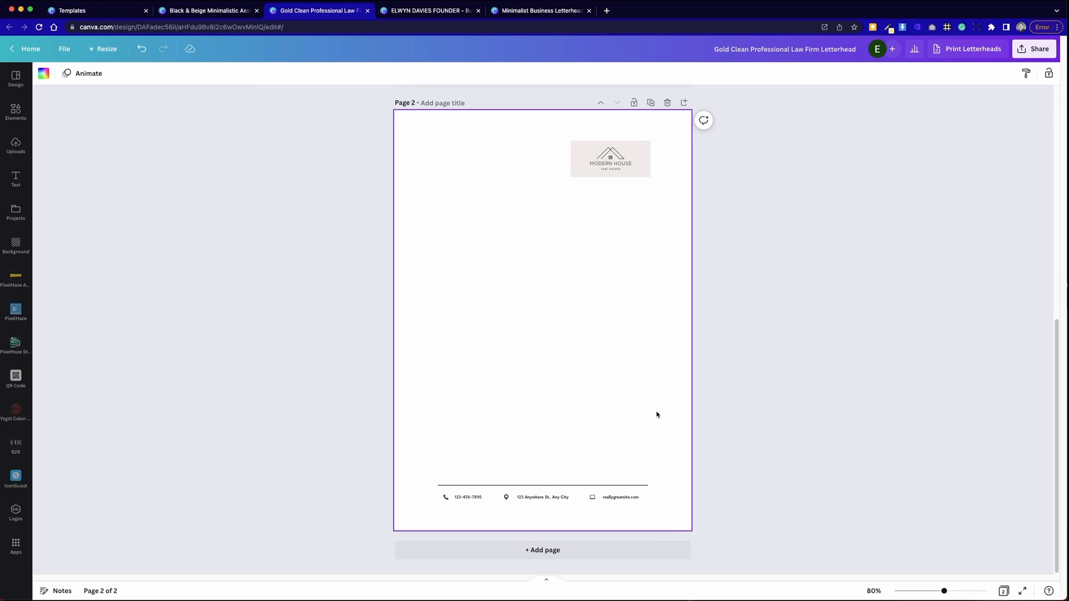
scroll(702, 393, "up", 5)
scroll(702, 393, "up", 2)
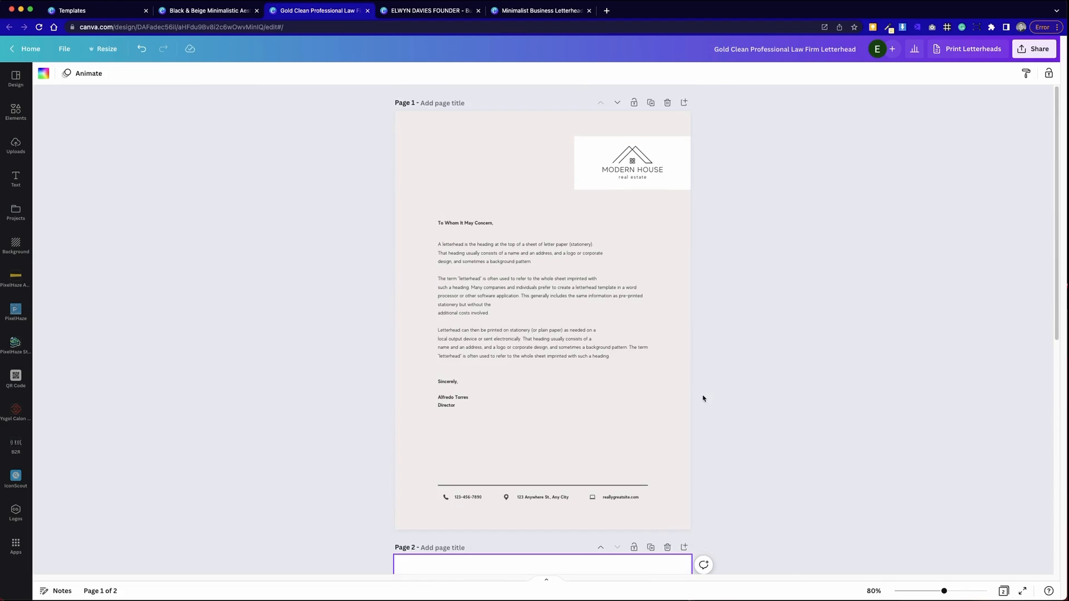